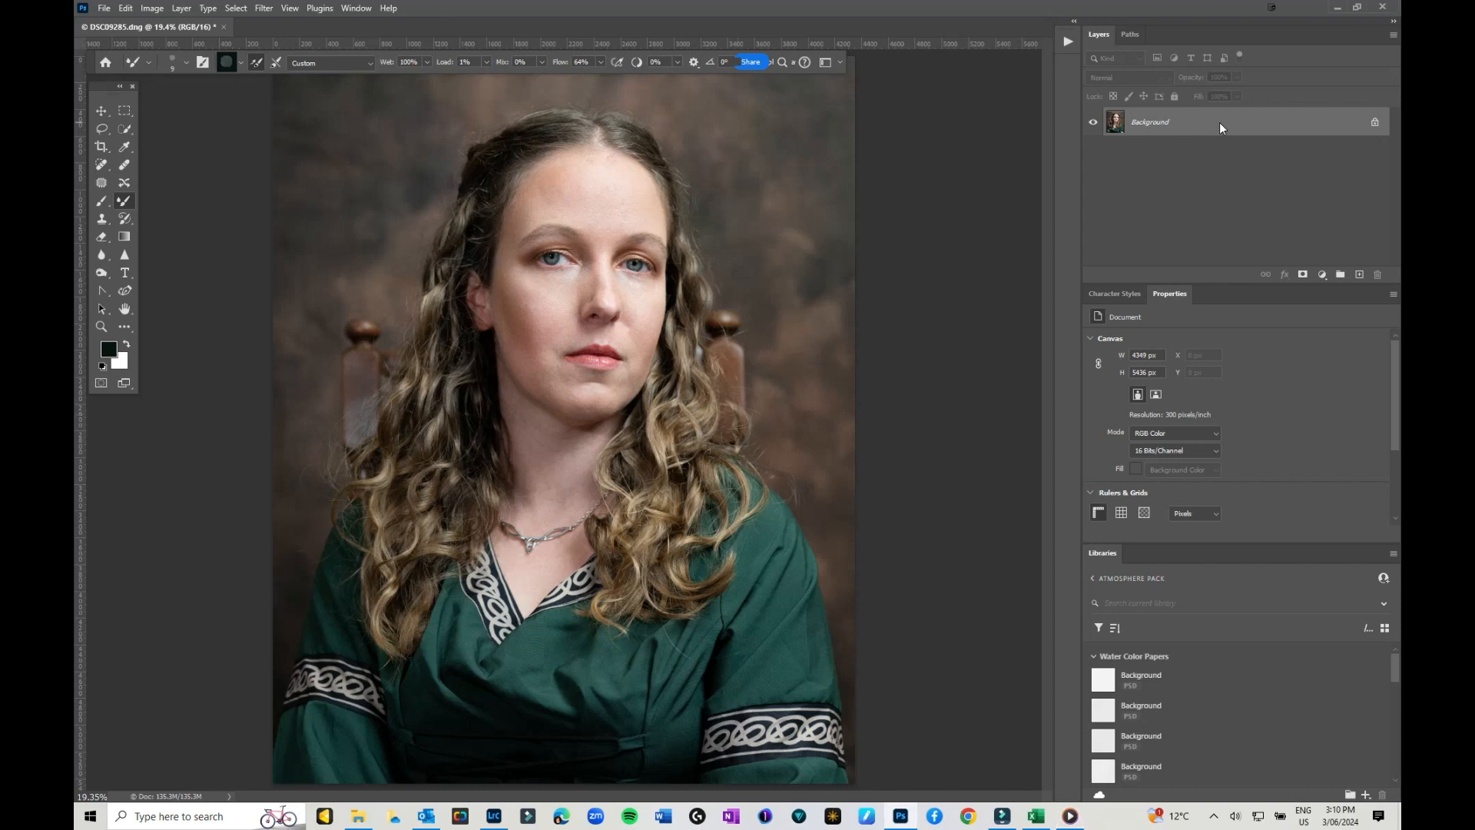
- Duplicate the Background layer and lower the copy's opacity to 93% with the original layer hidden
right_click(1179, 122)
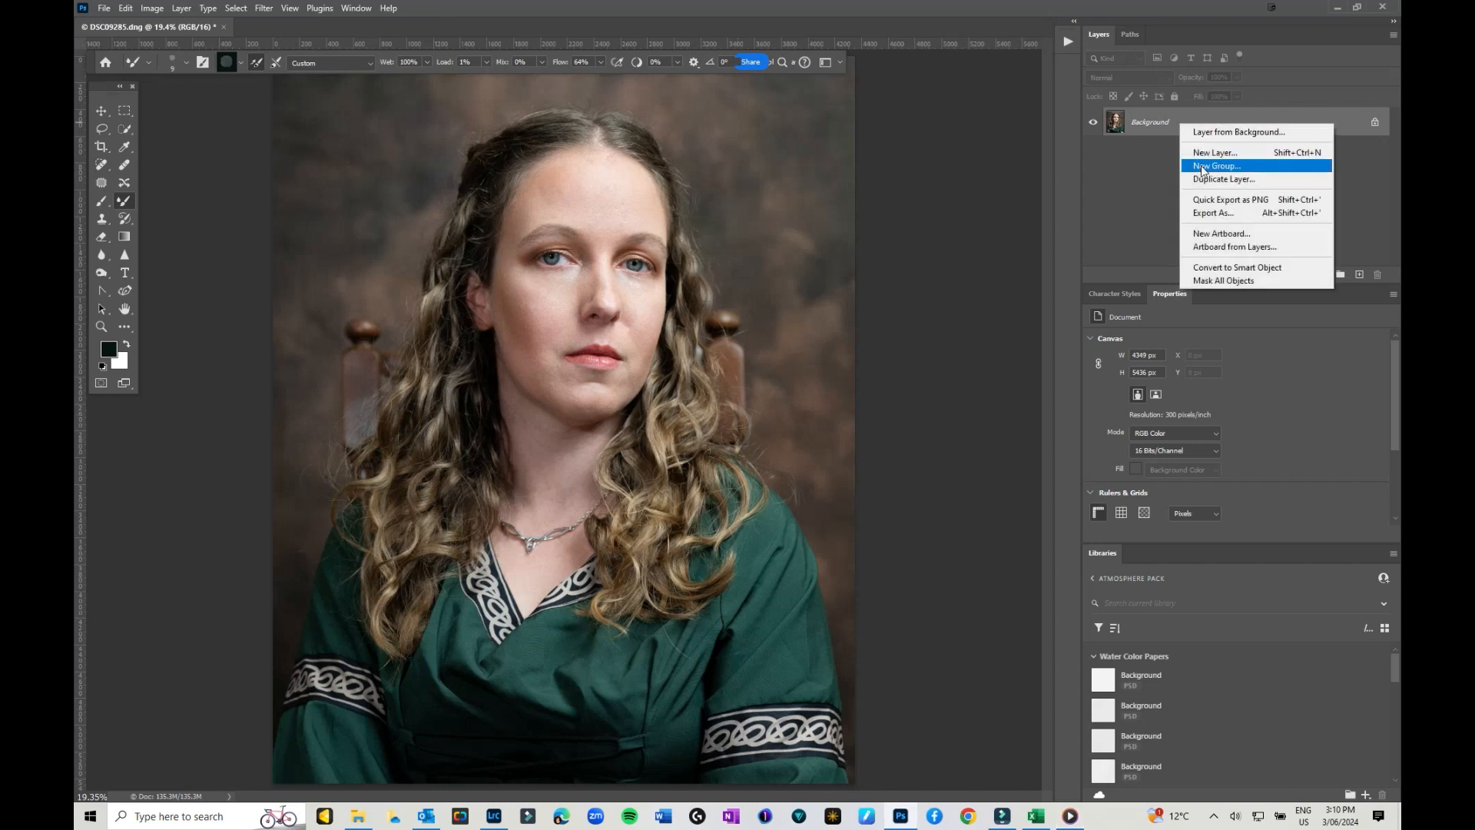
click(1221, 178)
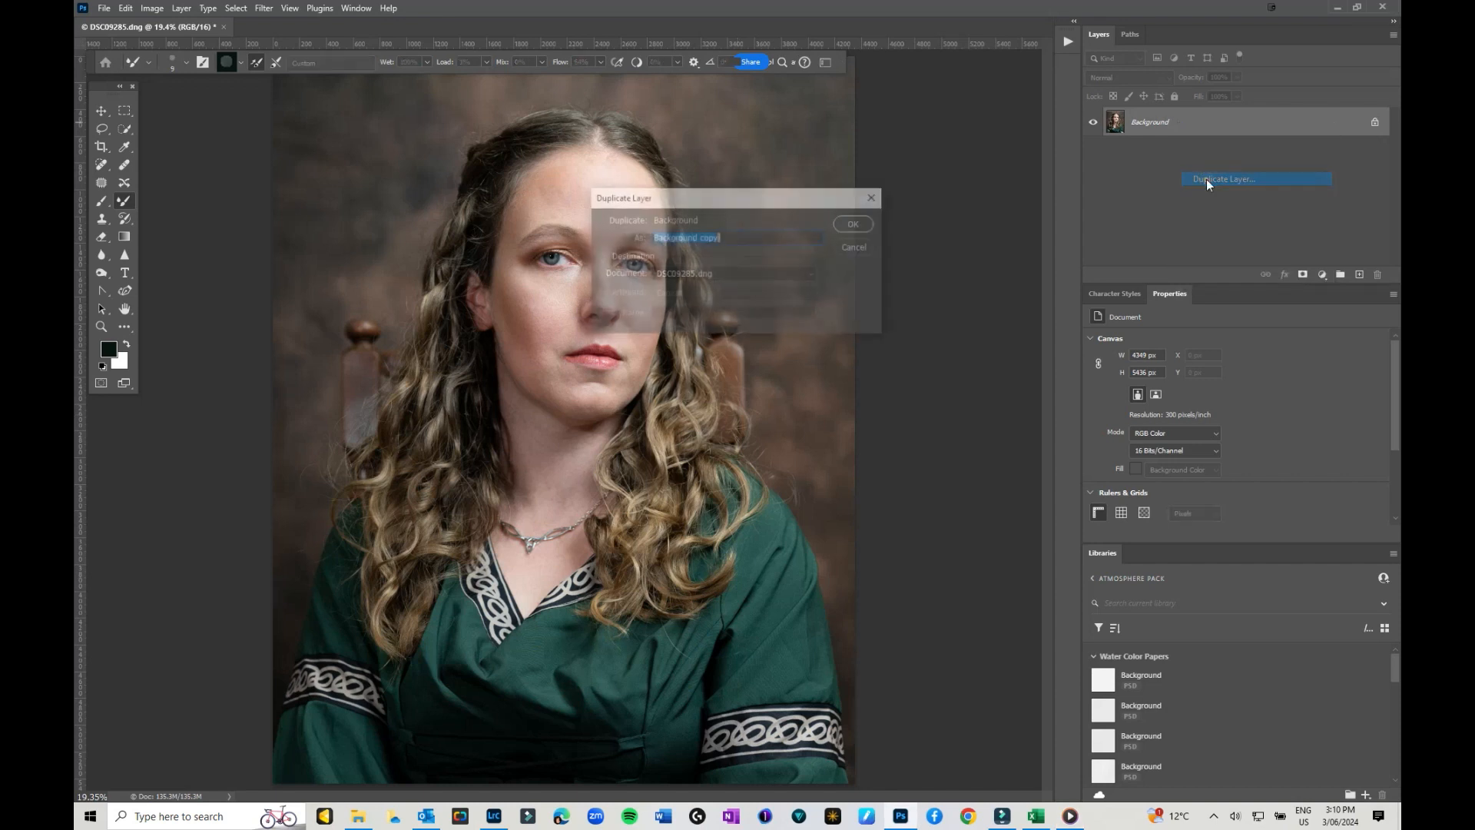
click(856, 225)
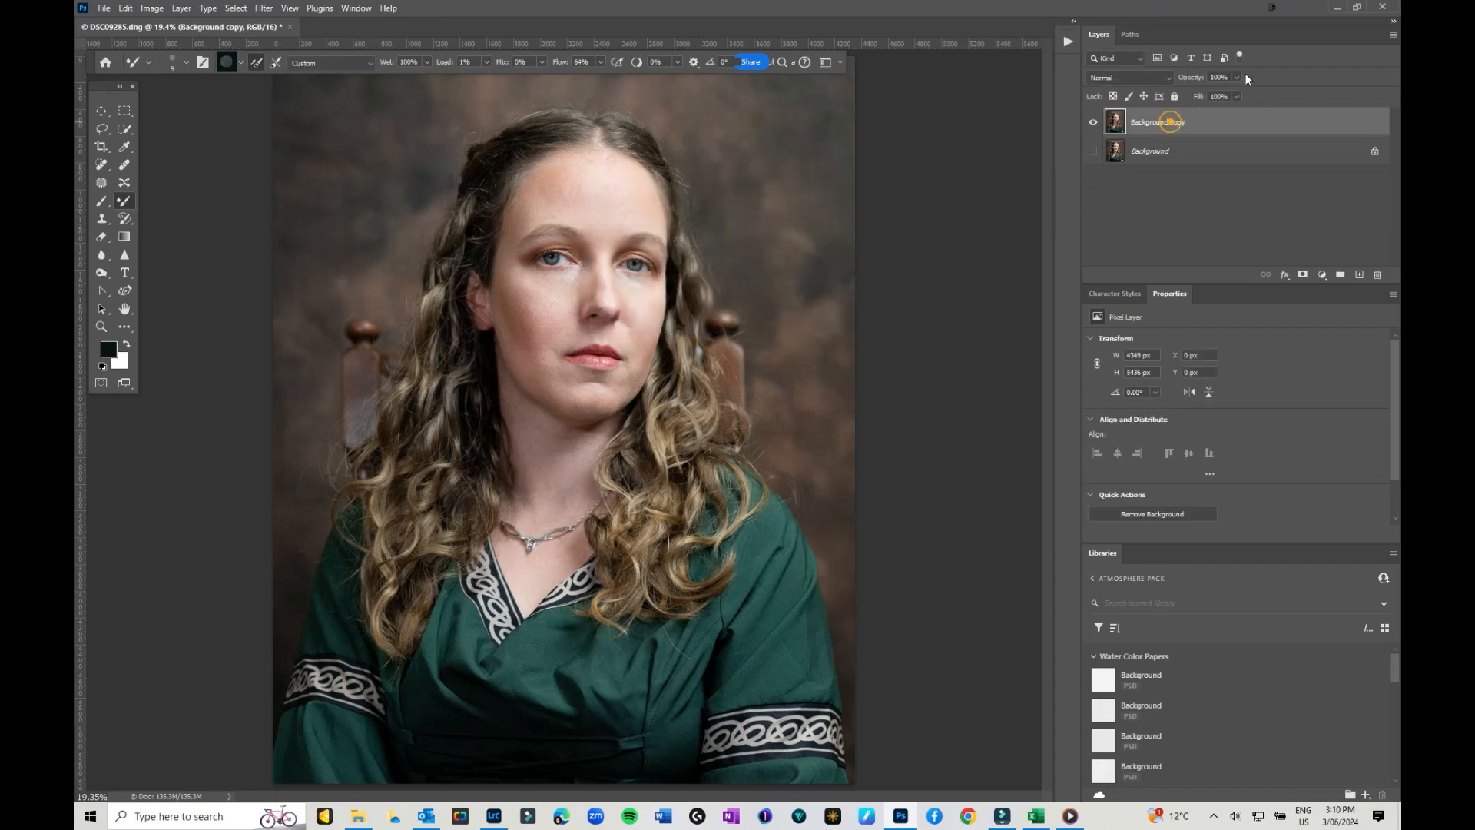
drag(1237, 77, 1234, 98)
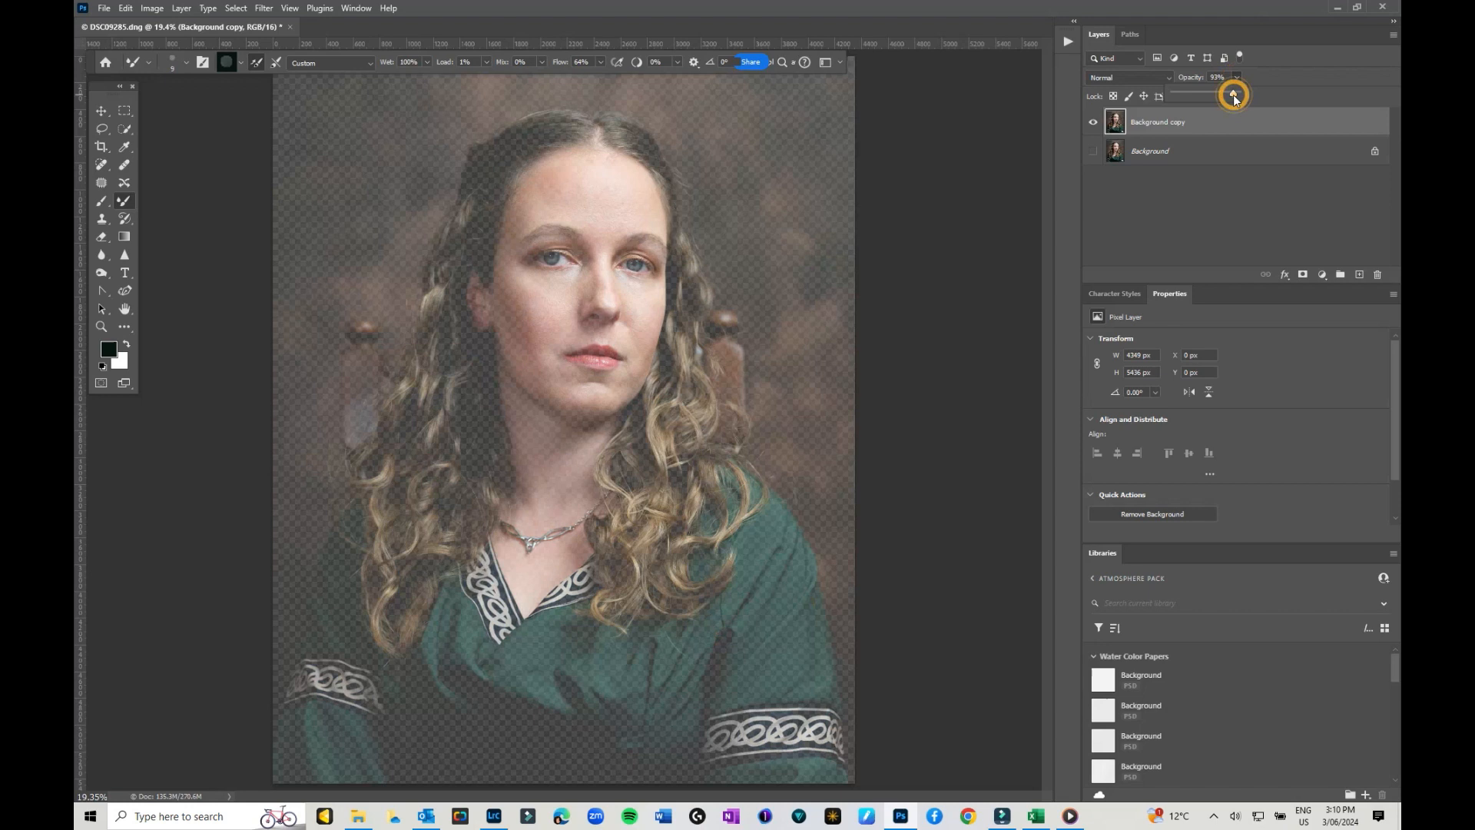
- Add an empty layer above the background copy and clean the Mixer Brush of its loaded paint
click(1360, 275)
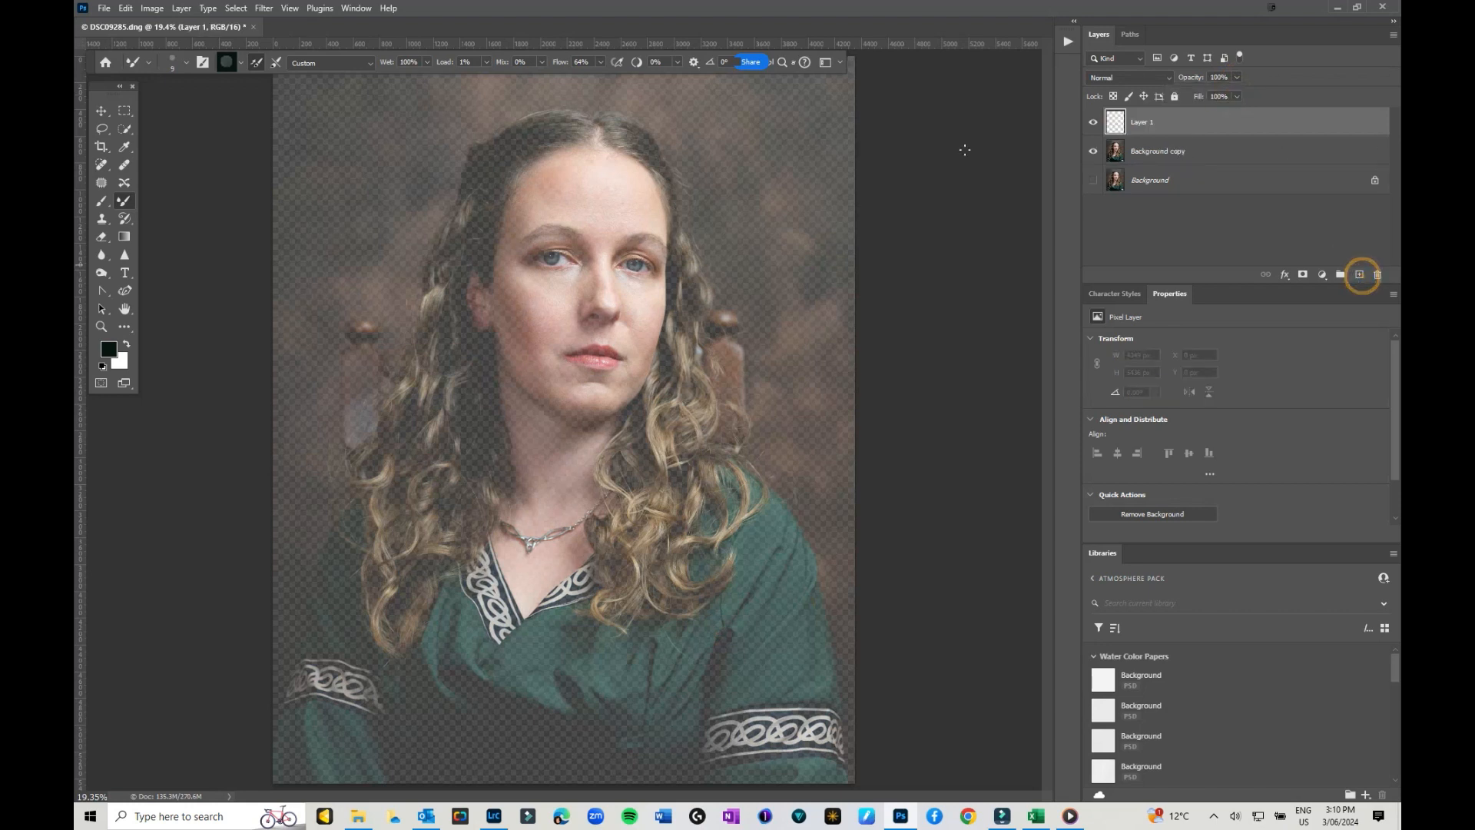
click(127, 204)
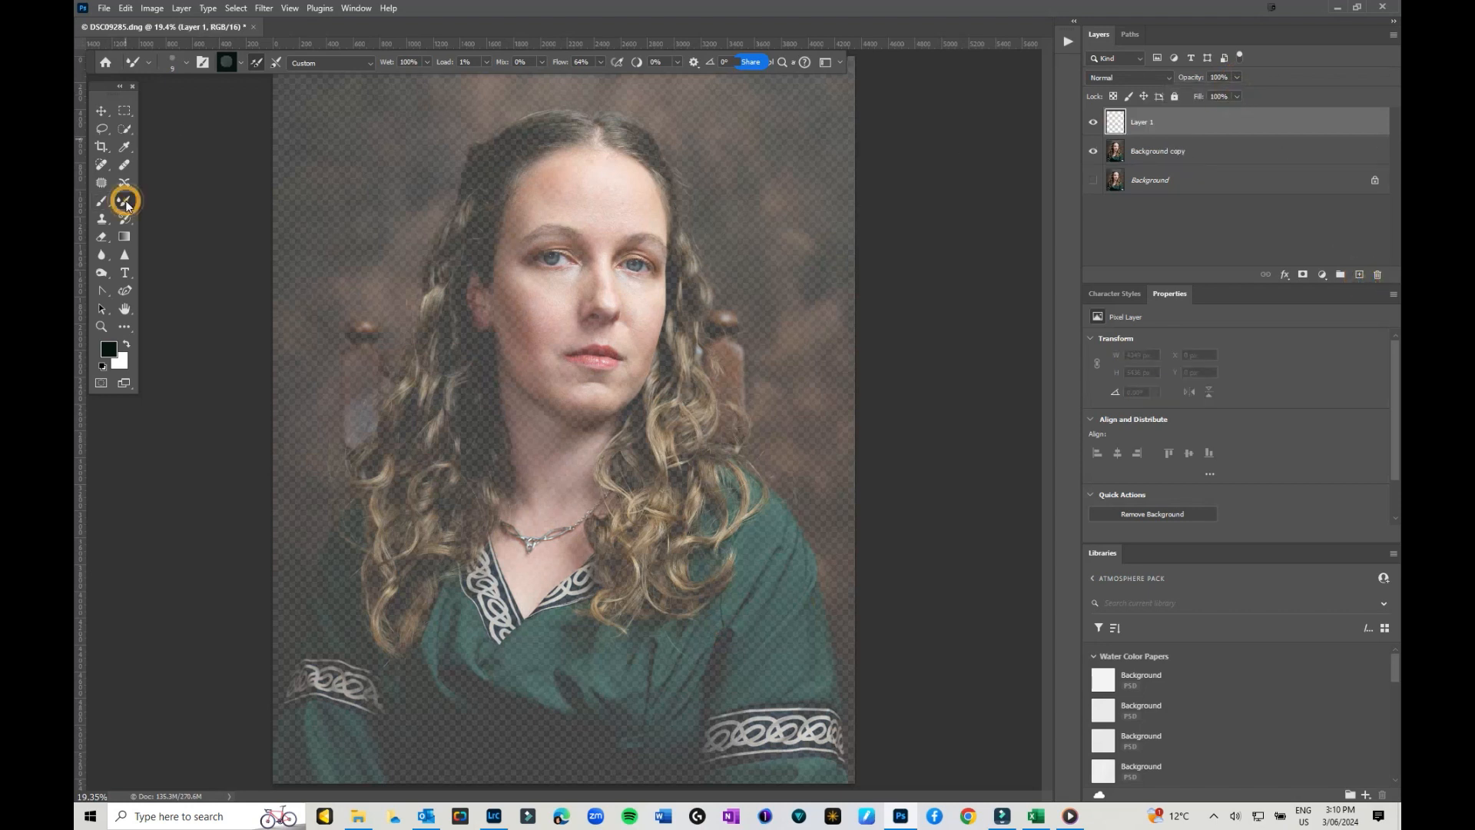
click(242, 61)
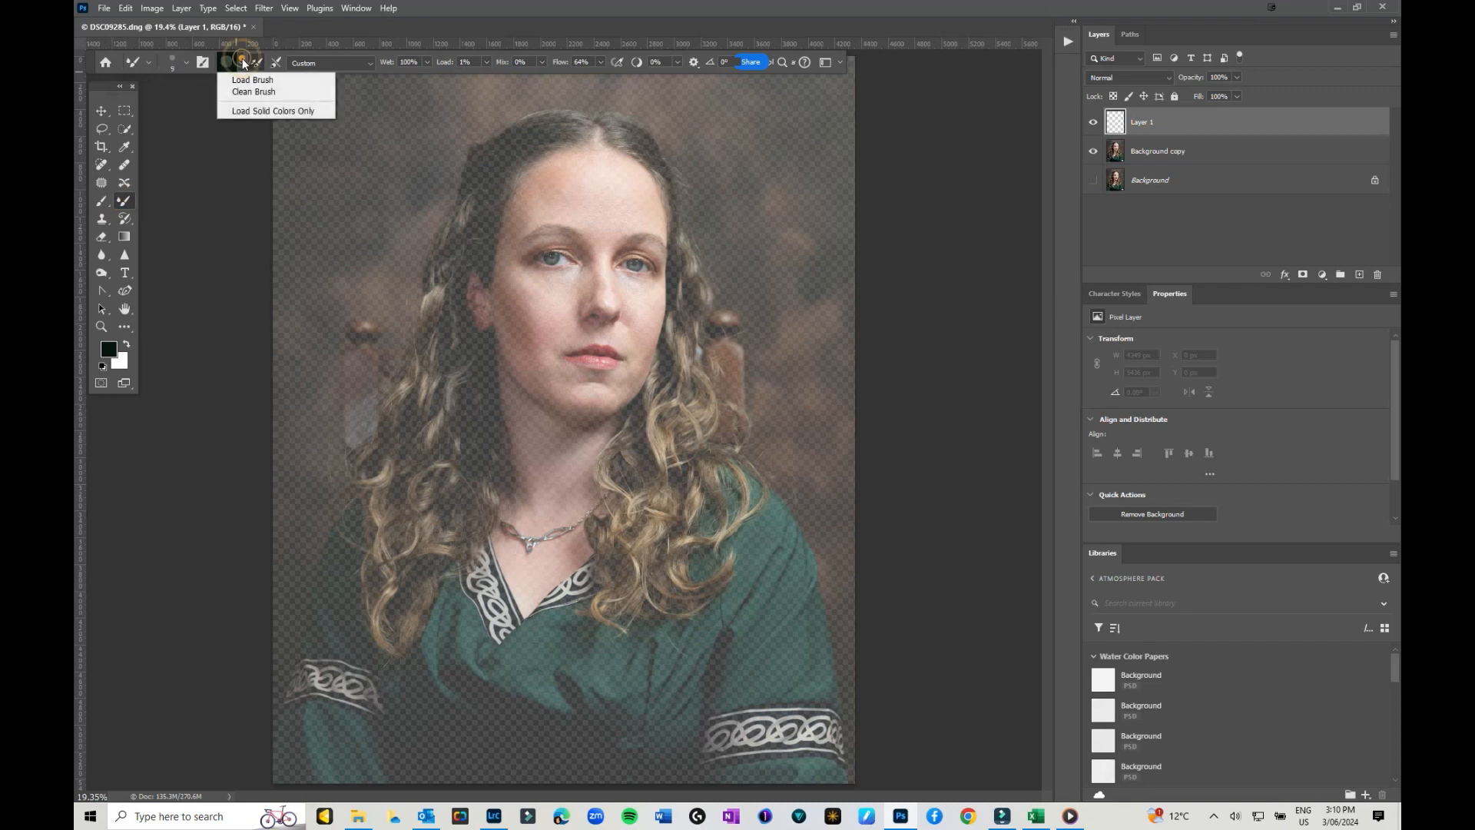
click(178, 61)
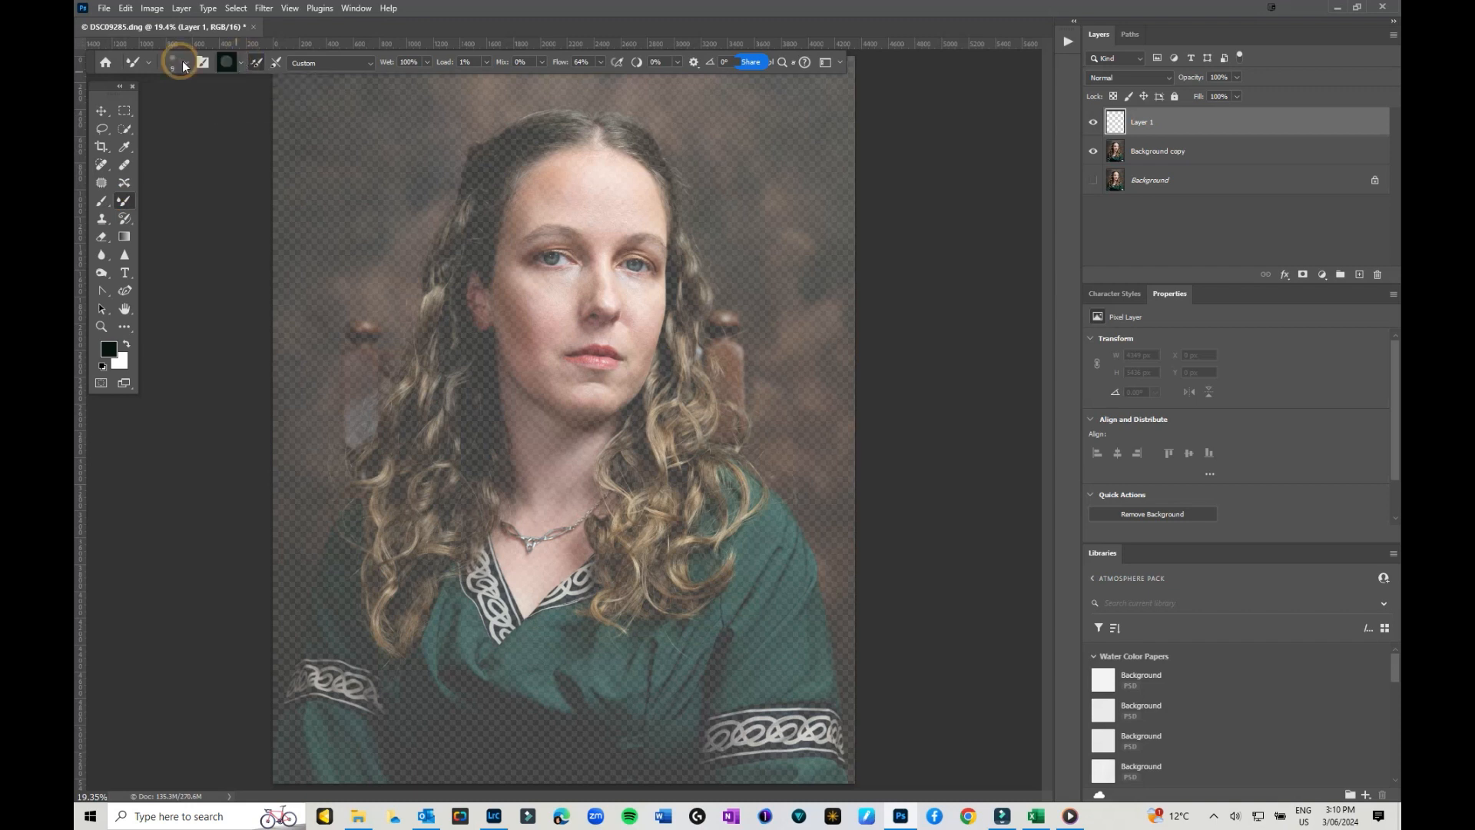
click(242, 63)
click(238, 91)
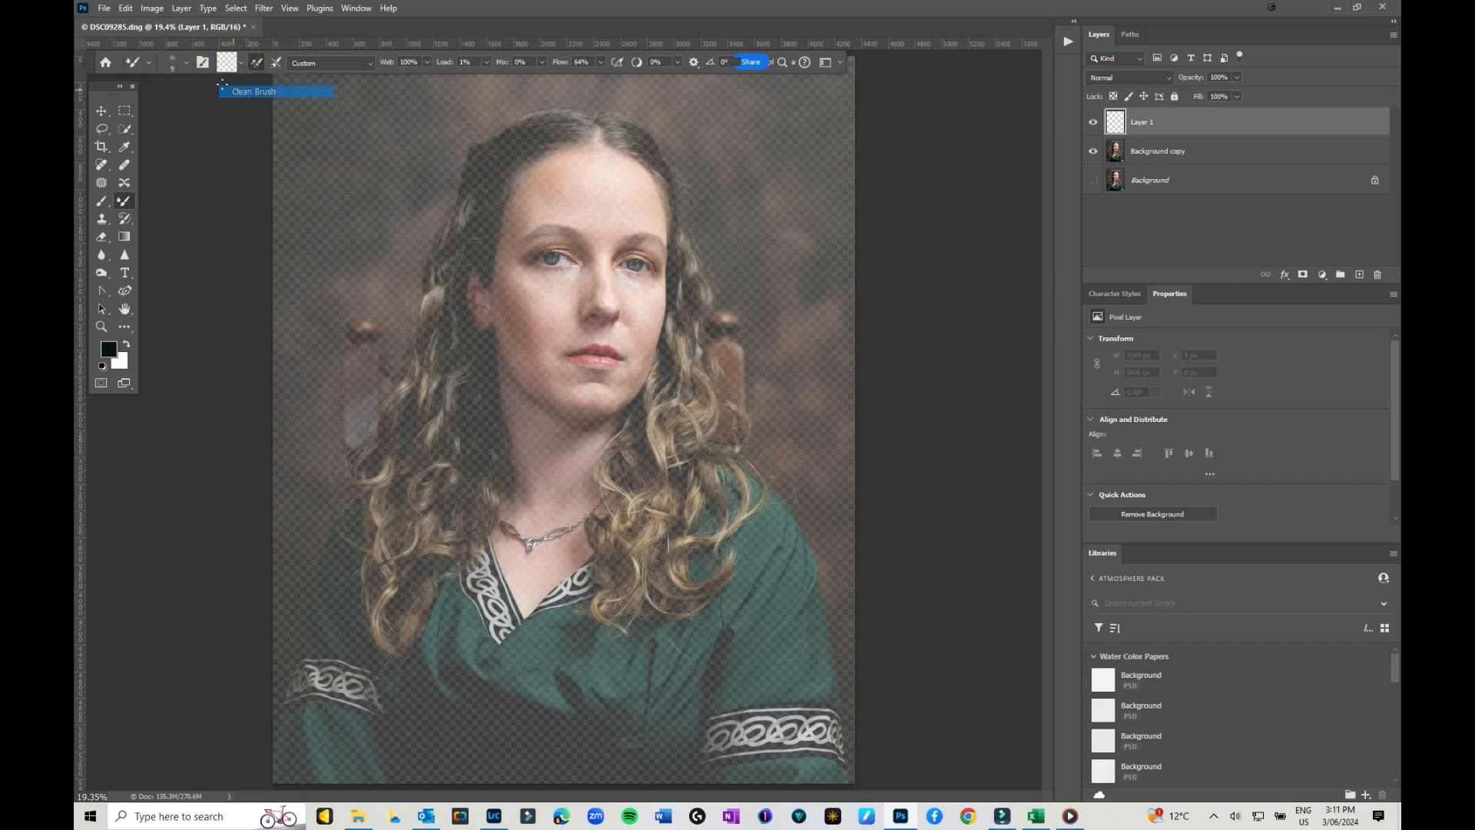
- Choose the Complexion Brush II preset from Julie's Mixer Brush Set for the Mixer Brush
click(187, 62)
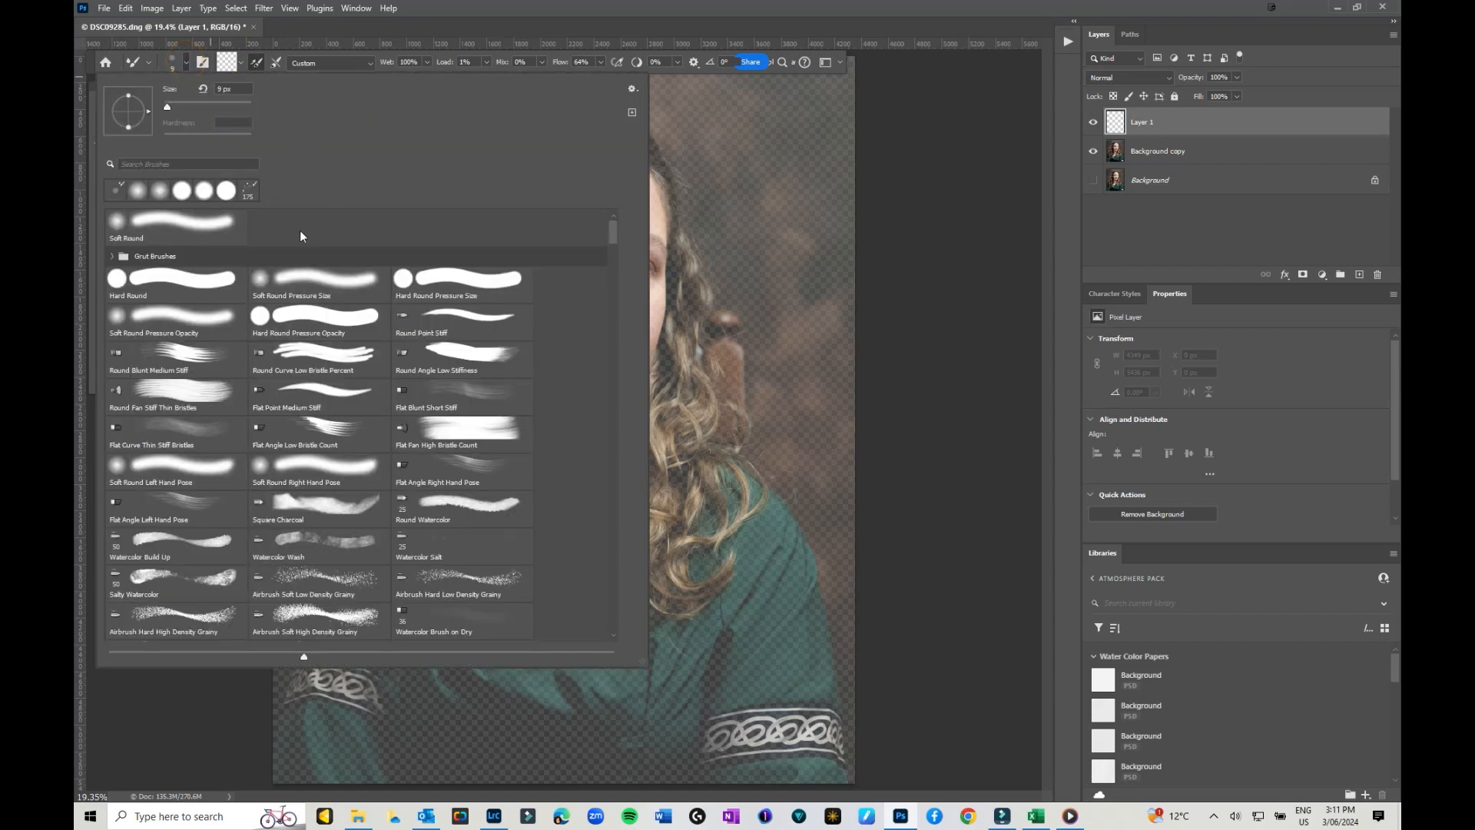
click(111, 255)
click(613, 222)
scroll(619, 631, down, 10)
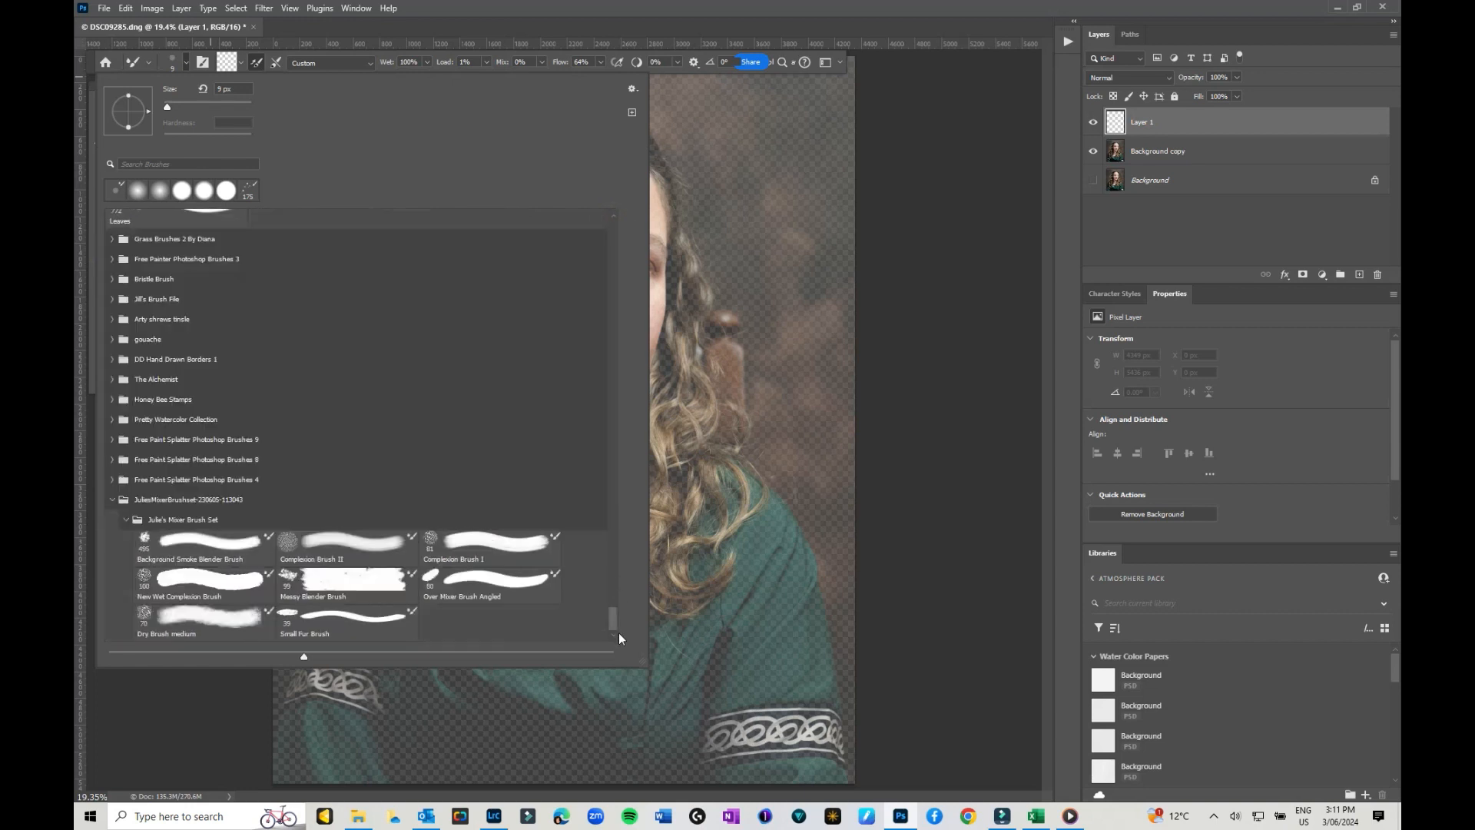
click(337, 540)
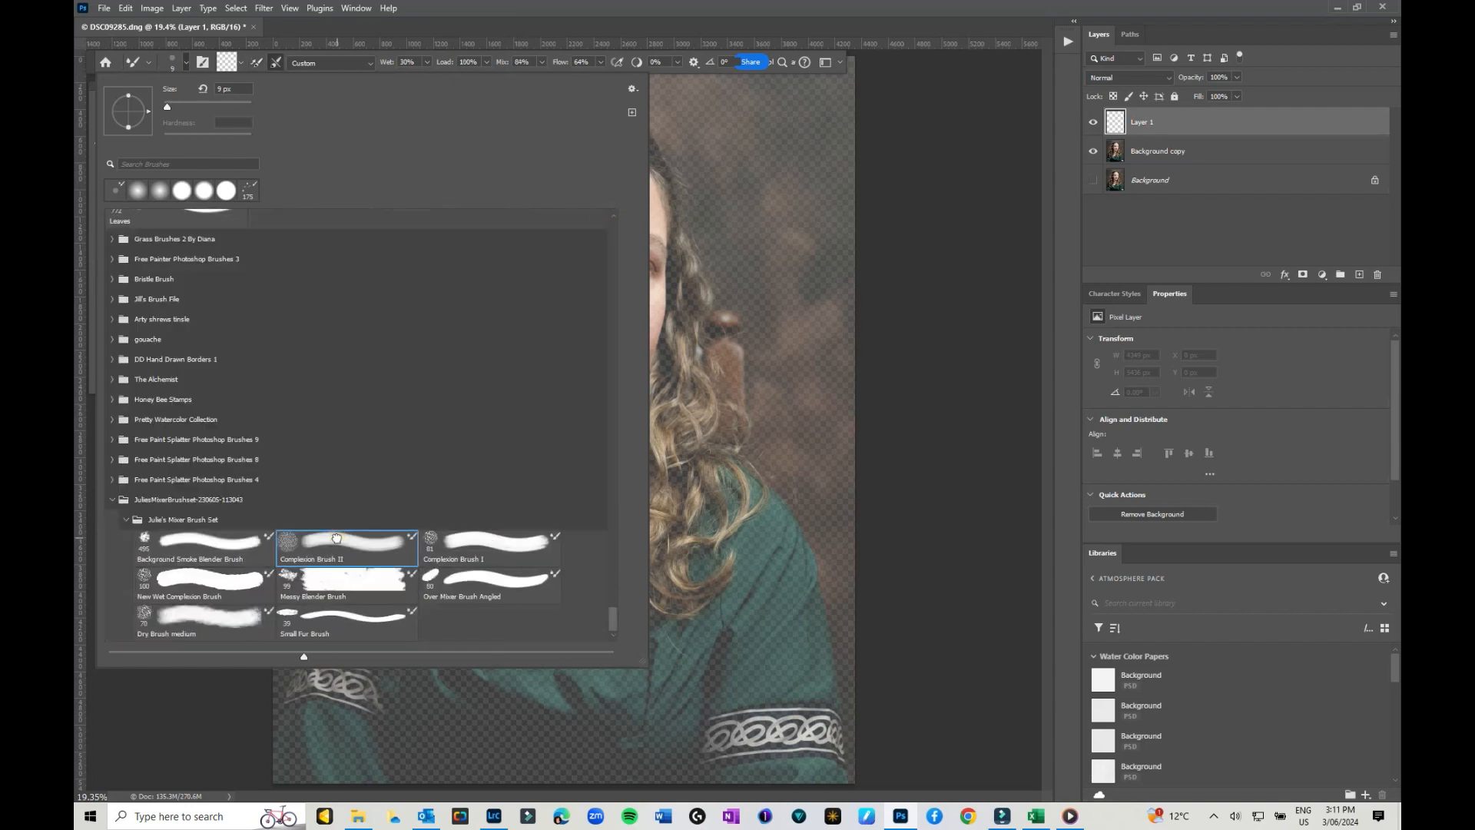
click(930, 398)
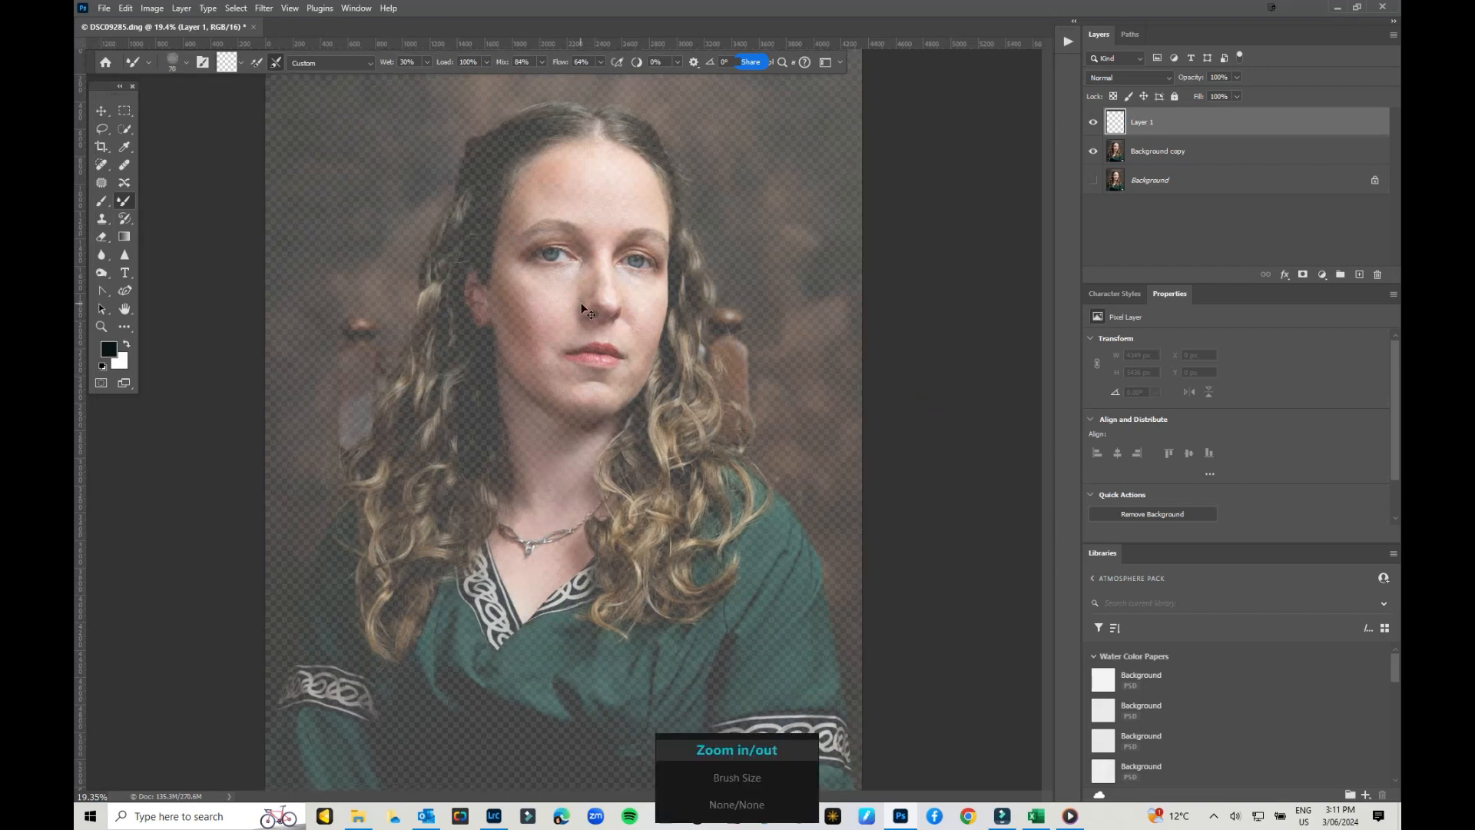
- Blend the pupil, iris and white of the woman's left eye using a small 10 to 15 px Mixer Brush
scroll(579, 302, up, 4)
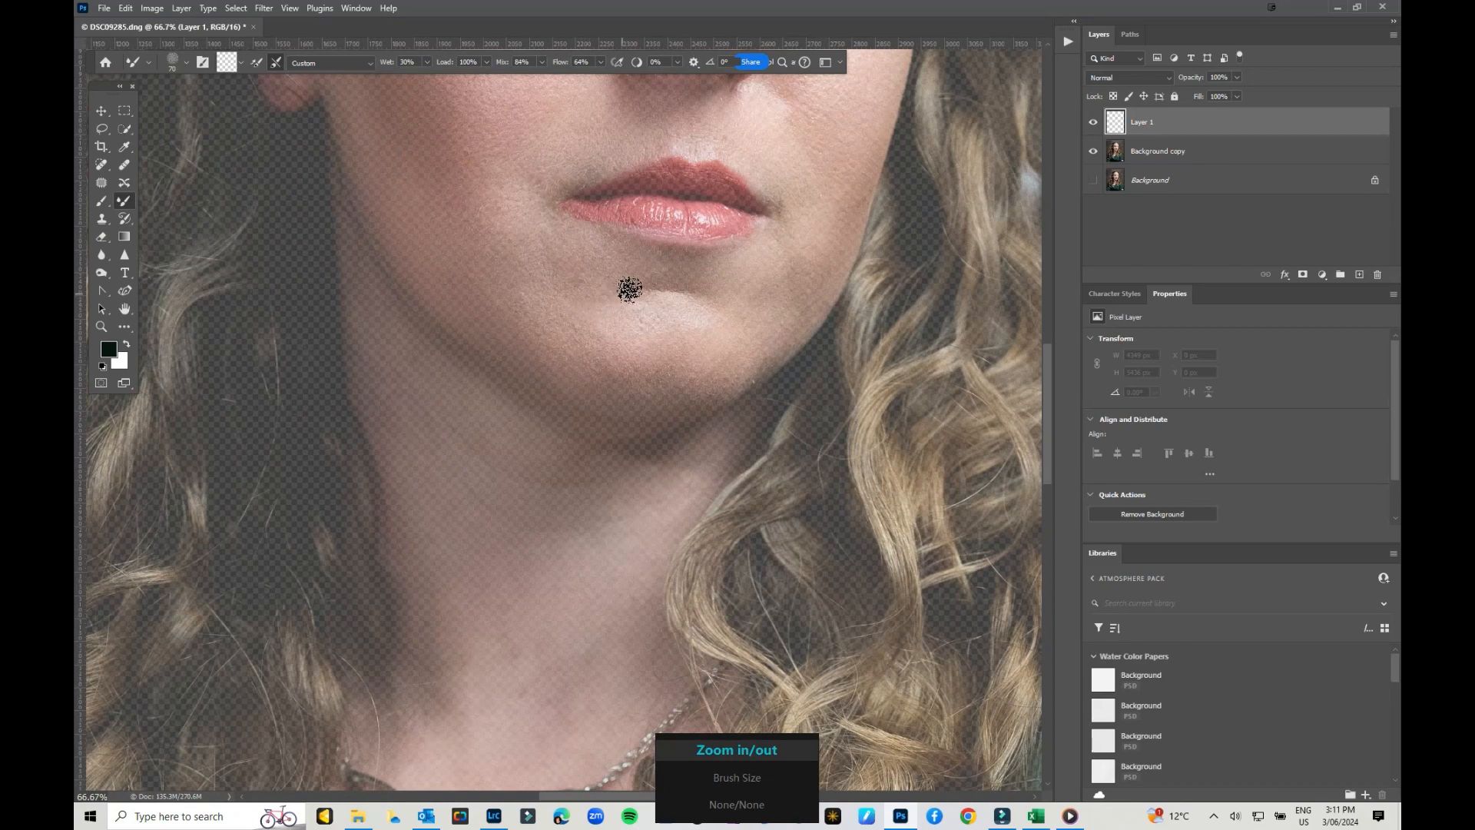
drag(734, 176, 605, 604)
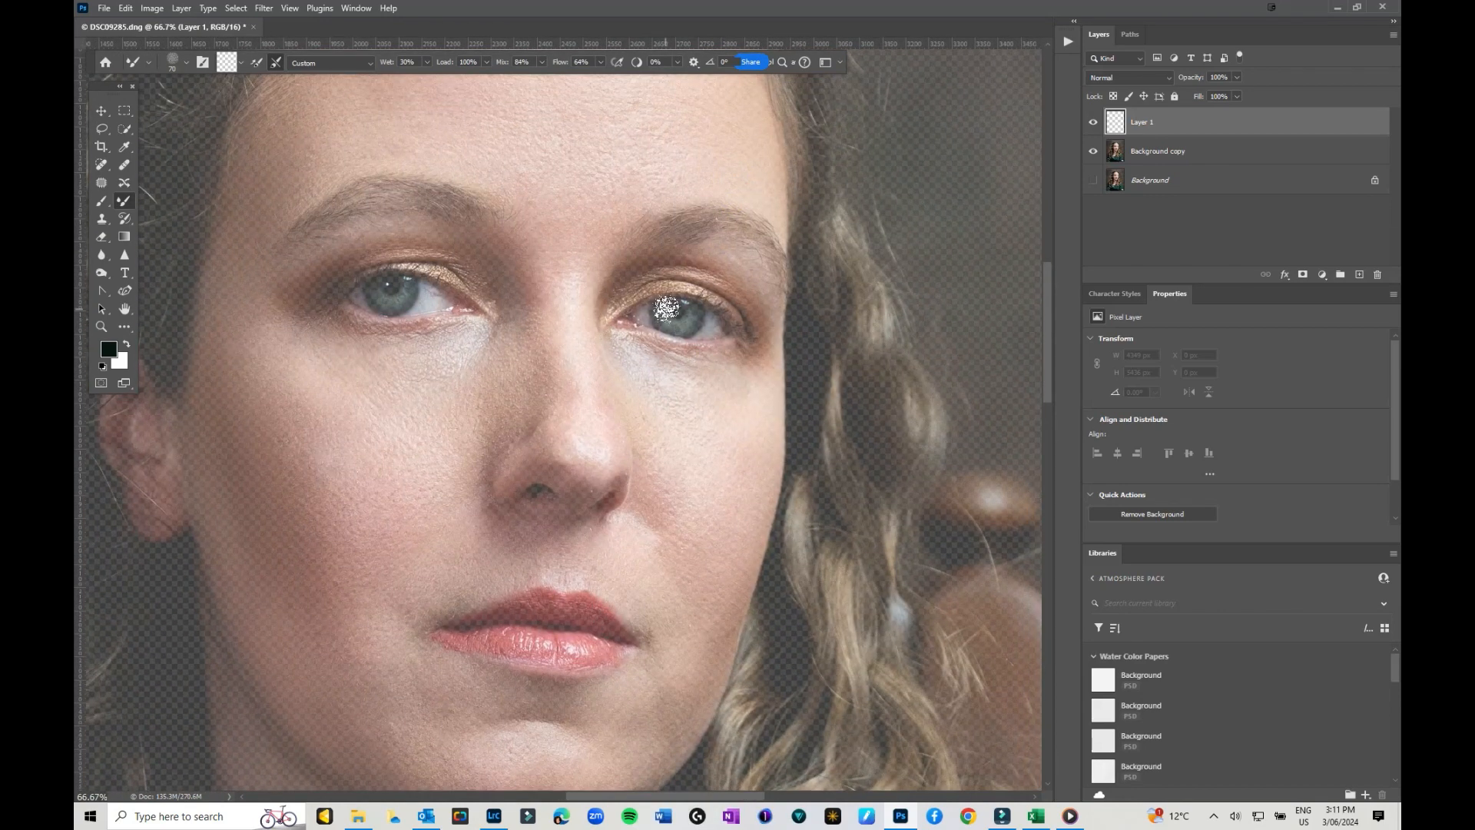
scroll(667, 308, up, 3)
scroll(667, 308, down, 1)
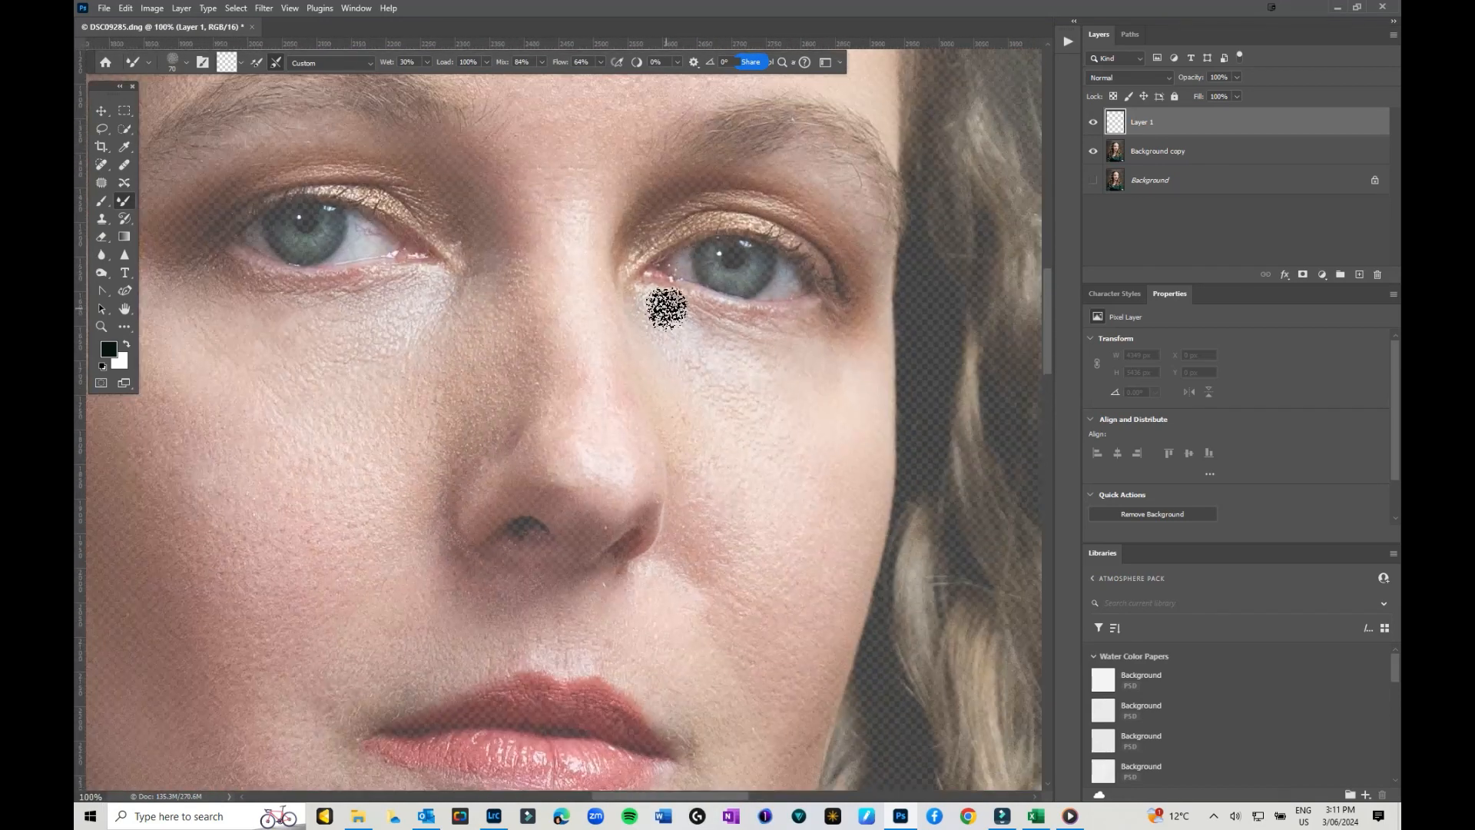
scroll(667, 308, down, 4)
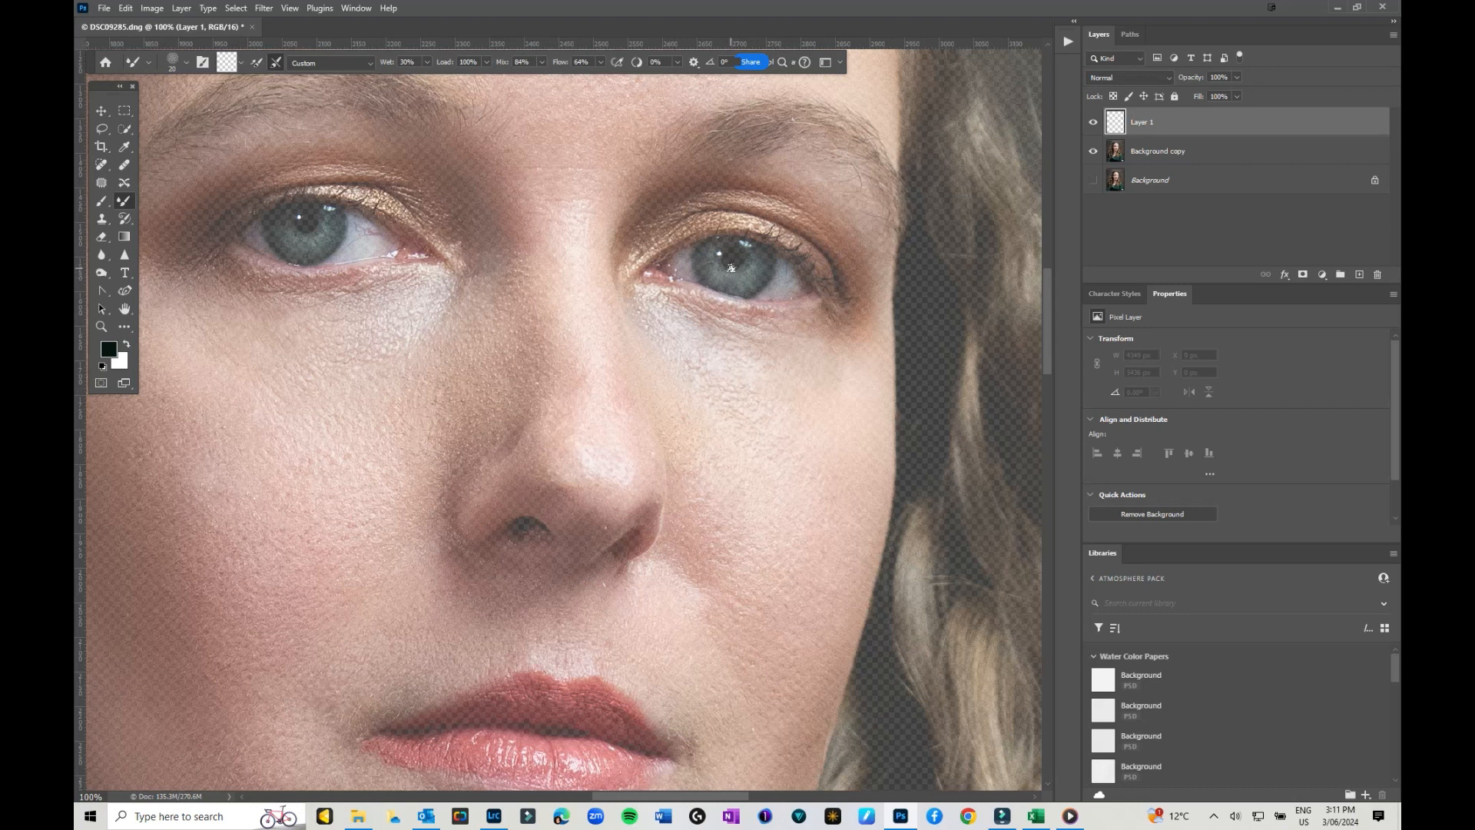
scroll(731, 266, up, 1)
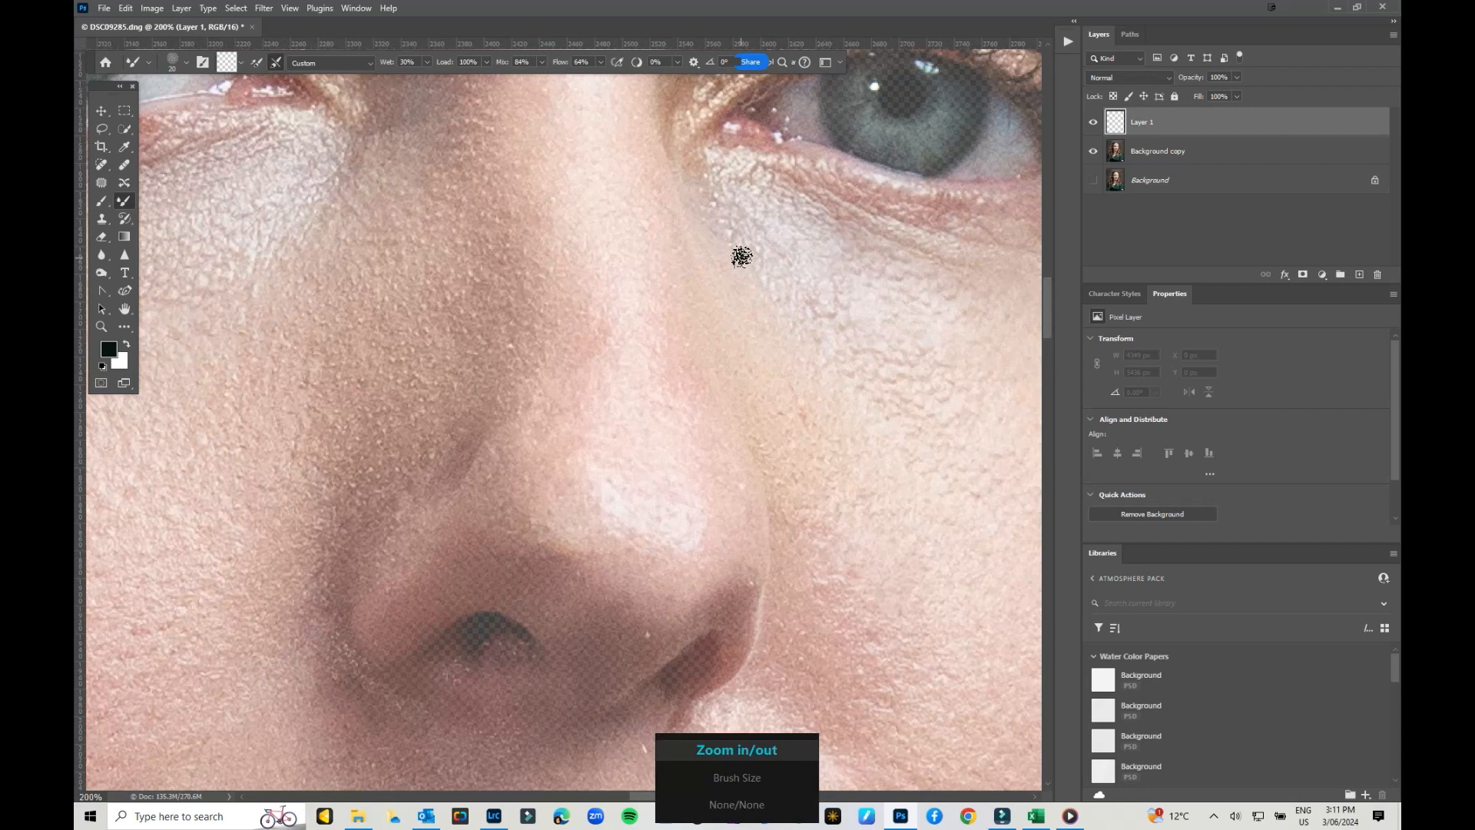
drag(799, 225, 643, 418)
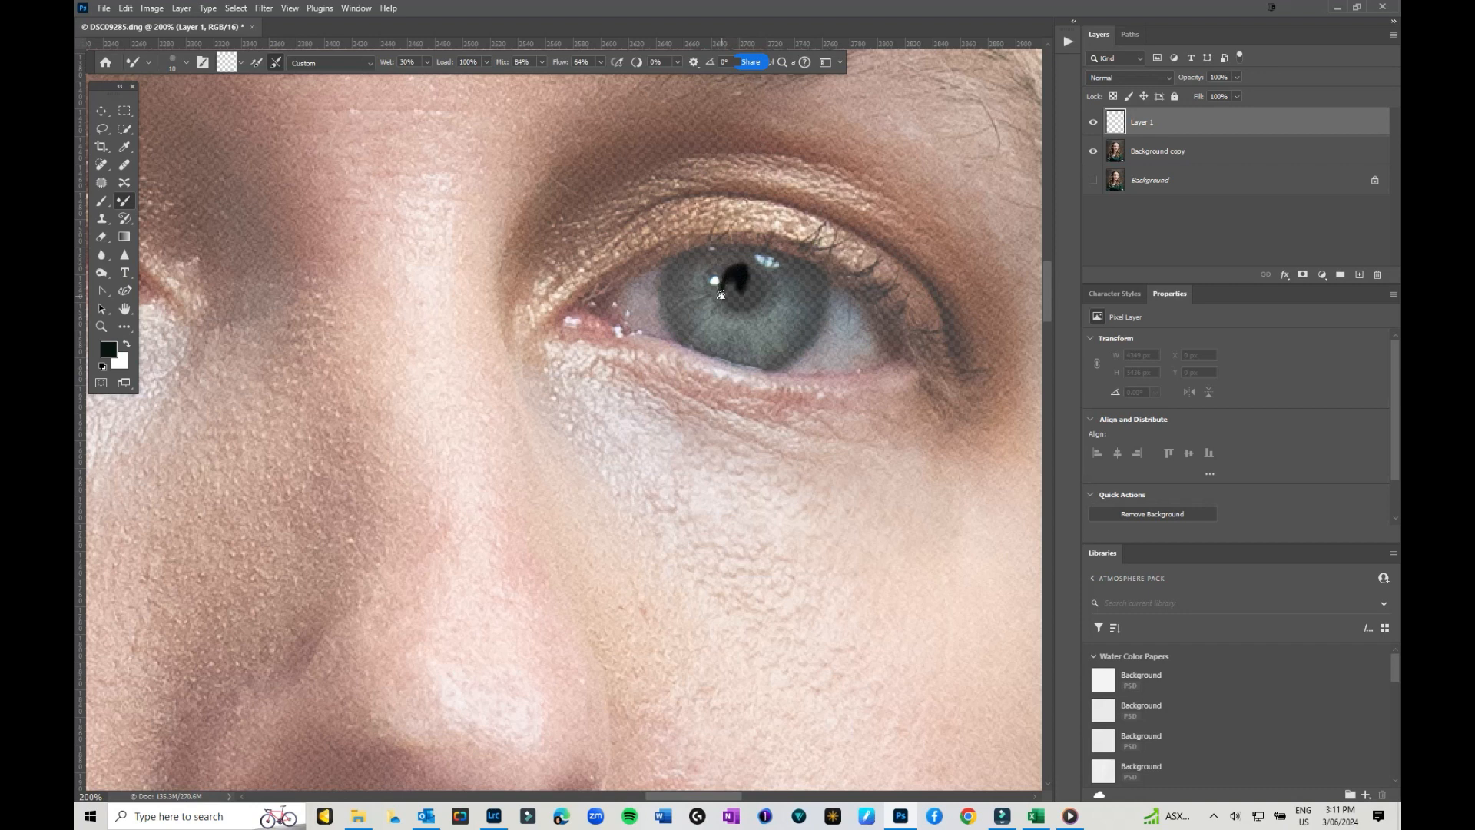
mouse_move(763, 295)
mouse_down()
mouse_move(747, 300)
mouse_move(741, 283)
mouse_move(729, 302)
mouse_move(741, 268)
mouse_move(734, 301)
mouse_move(716, 278)
mouse_move(717, 310)
mouse_move(675, 331)
mouse_move(721, 306)
mouse_move(683, 339)
mouse_move(665, 305)
mouse_move(669, 328)
mouse_move(684, 305)
mouse_move(667, 308)
mouse_move(693, 296)
mouse_move(660, 303)
mouse_move(688, 286)
mouse_move(664, 285)
mouse_move(689, 286)
mouse_move(666, 276)
mouse_move(718, 306)
mouse_up()
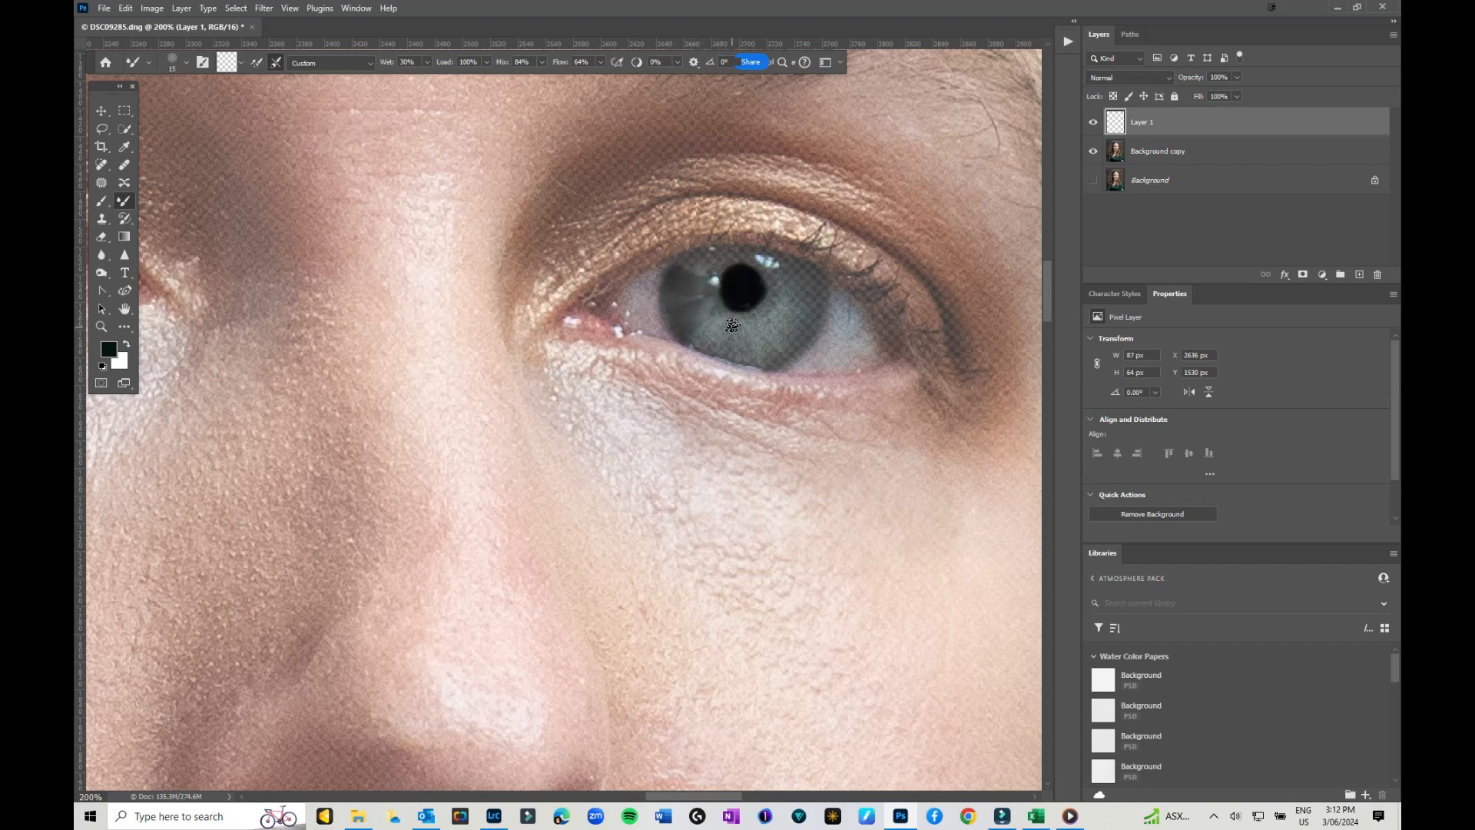
drag(719, 339, 713, 332)
mouse_move(720, 318)
mouse_down()
mouse_move(683, 257)
mouse_move(767, 255)
mouse_move(769, 272)
mouse_move(804, 261)
mouse_move(768, 273)
mouse_move(775, 317)
mouse_move(757, 341)
mouse_move(704, 345)
mouse_move(731, 360)
mouse_move(789, 358)
mouse_move(784, 324)
mouse_move(824, 318)
mouse_move(812, 270)
mouse_move(788, 285)
mouse_move(798, 328)
mouse_move(710, 281)
mouse_move(681, 303)
mouse_move(672, 270)
mouse_move(626, 308)
mouse_move(639, 323)
mouse_move(639, 291)
mouse_move(591, 307)
mouse_move(616, 288)
mouse_move(855, 289)
mouse_move(846, 317)
mouse_move(842, 304)
mouse_move(872, 337)
mouse_move(845, 365)
mouse_move(805, 355)
mouse_up()
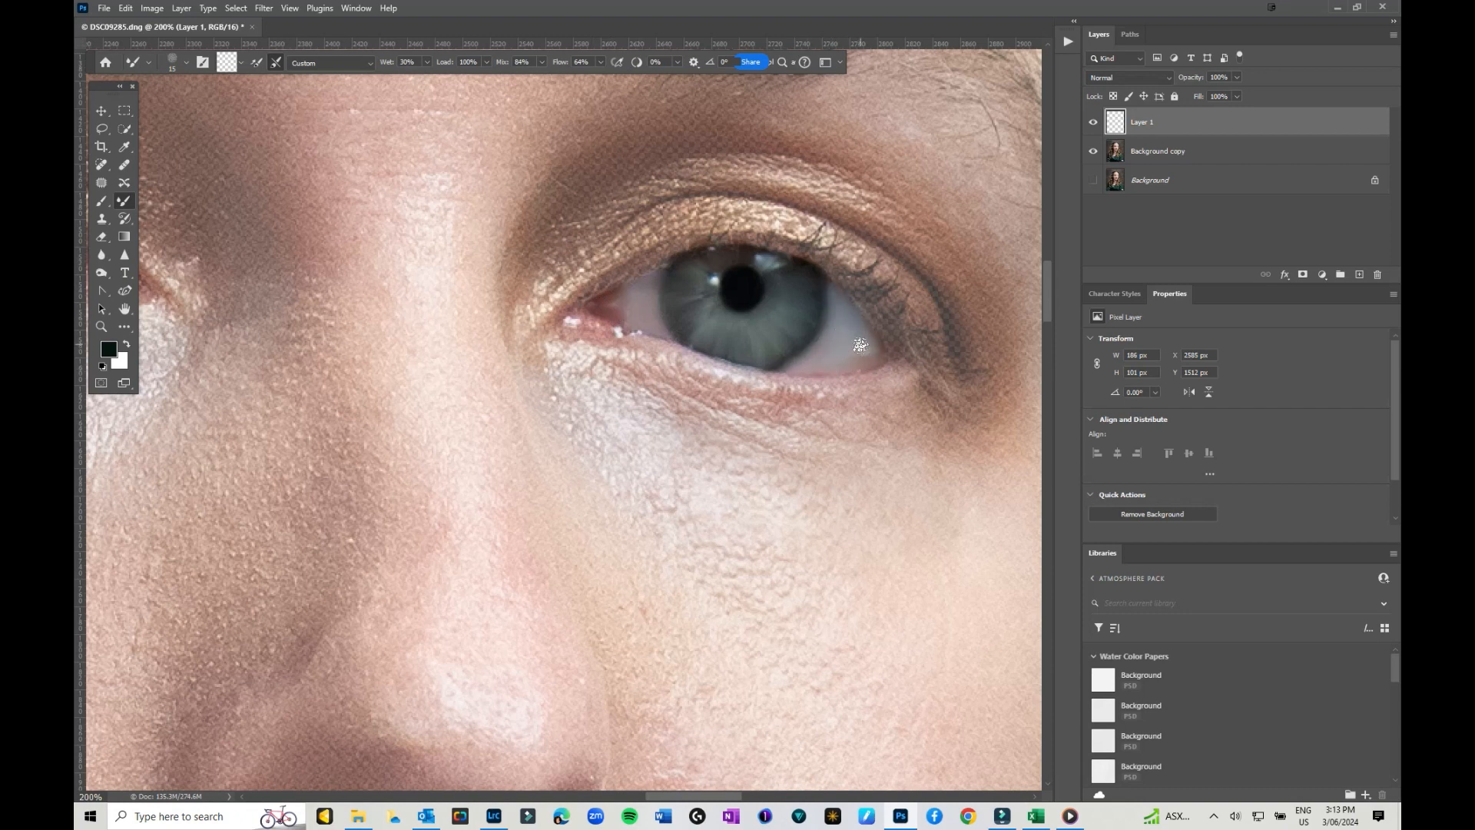
- Smooth the outer lashes, upper lash line and lower lid rim of her left eye with the 15 px brush
mouse_move(842, 266)
mouse_down()
mouse_move(873, 275)
mouse_move(860, 289)
mouse_move(872, 291)
mouse_move(840, 278)
mouse_move(862, 302)
mouse_move(892, 291)
mouse_up()
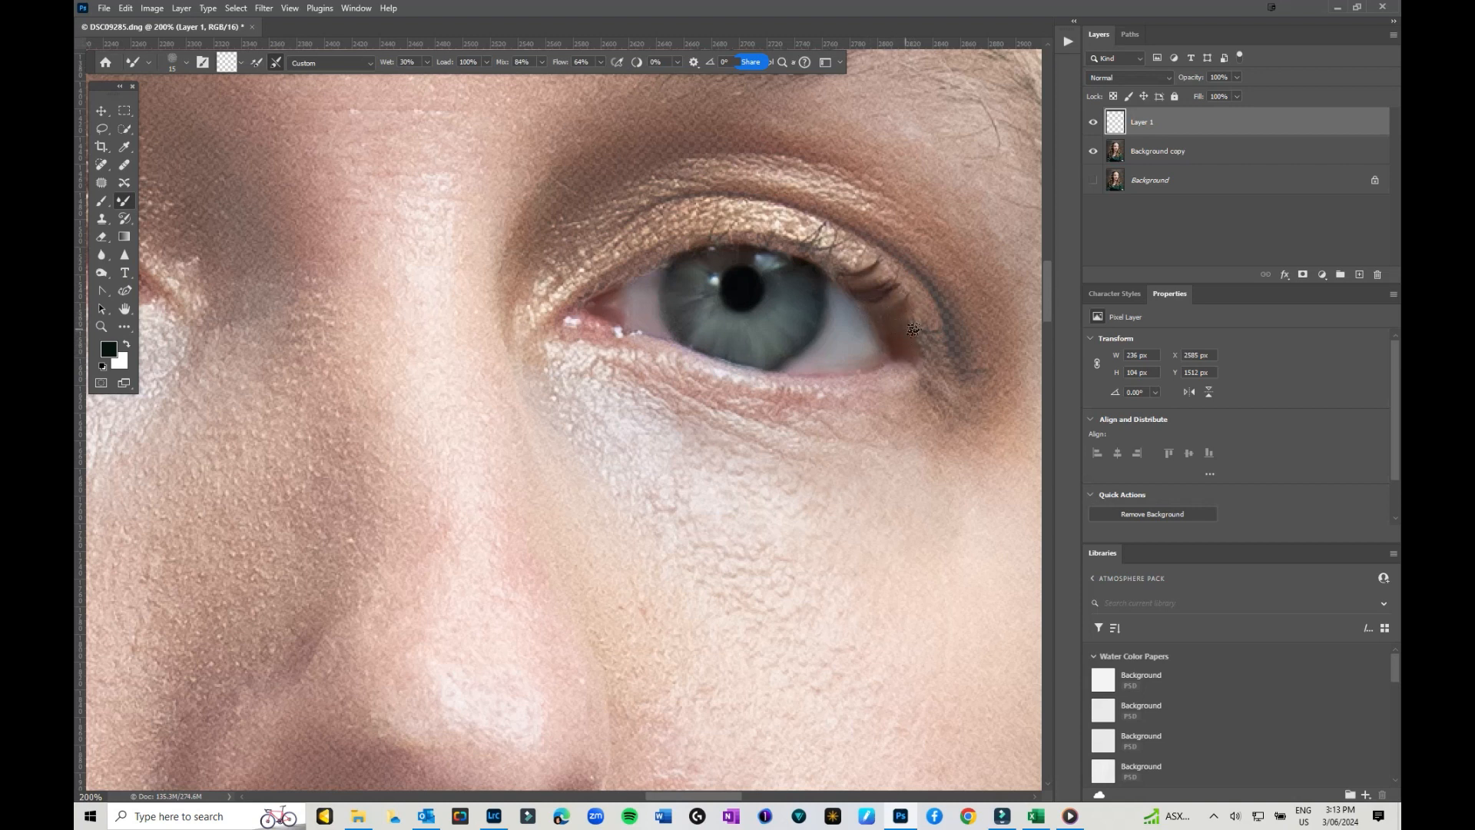
drag(924, 349, 952, 367)
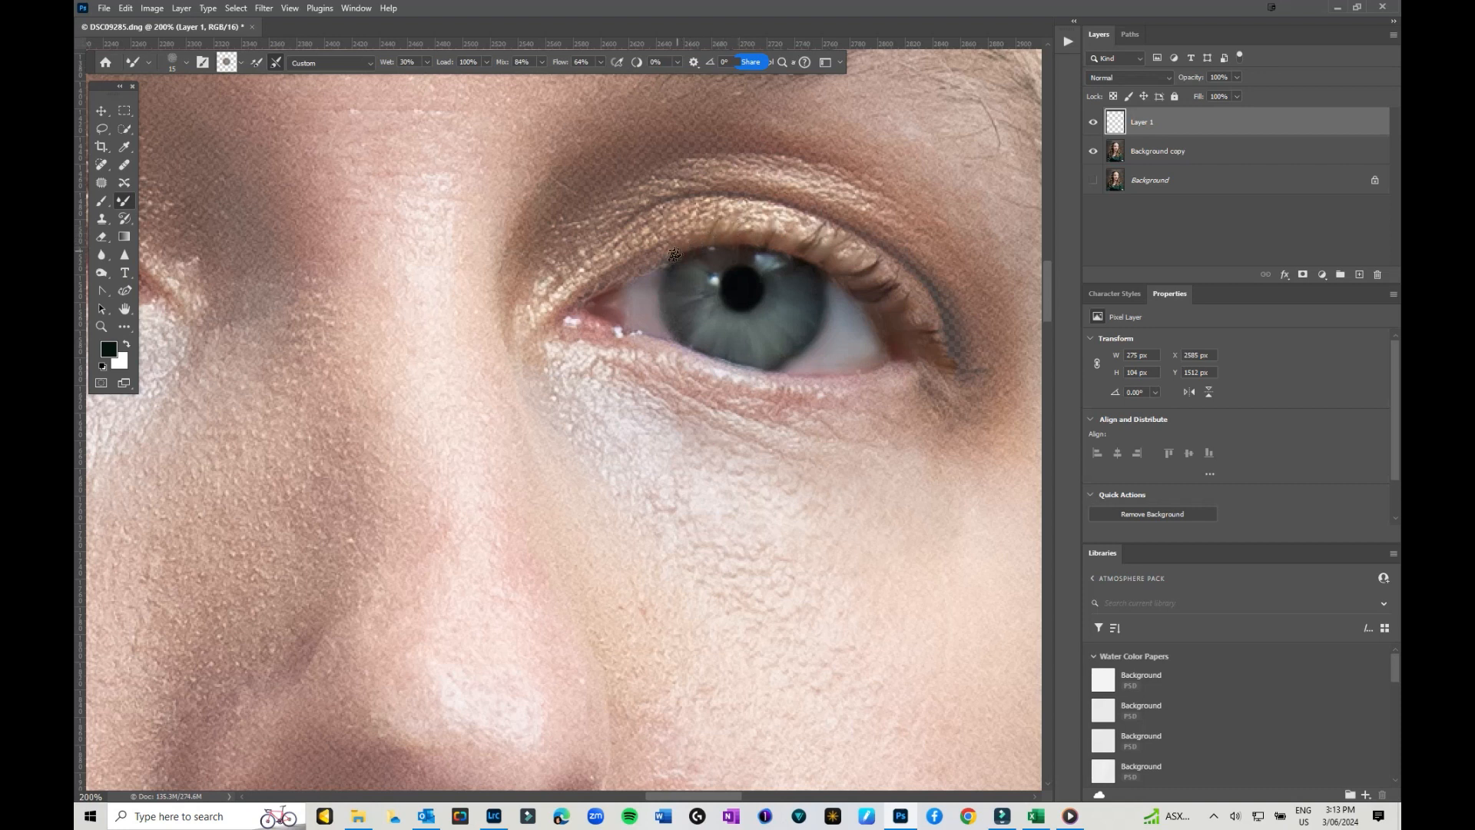
drag(616, 275, 634, 255)
mouse_move(597, 339)
mouse_down()
mouse_move(572, 304)
mouse_move(597, 331)
mouse_move(582, 331)
mouse_move(698, 355)
mouse_move(579, 300)
mouse_move(653, 253)
mouse_move(756, 374)
mouse_move(854, 379)
mouse_move(885, 334)
mouse_move(864, 304)
mouse_move(845, 333)
mouse_move(949, 385)
mouse_up()
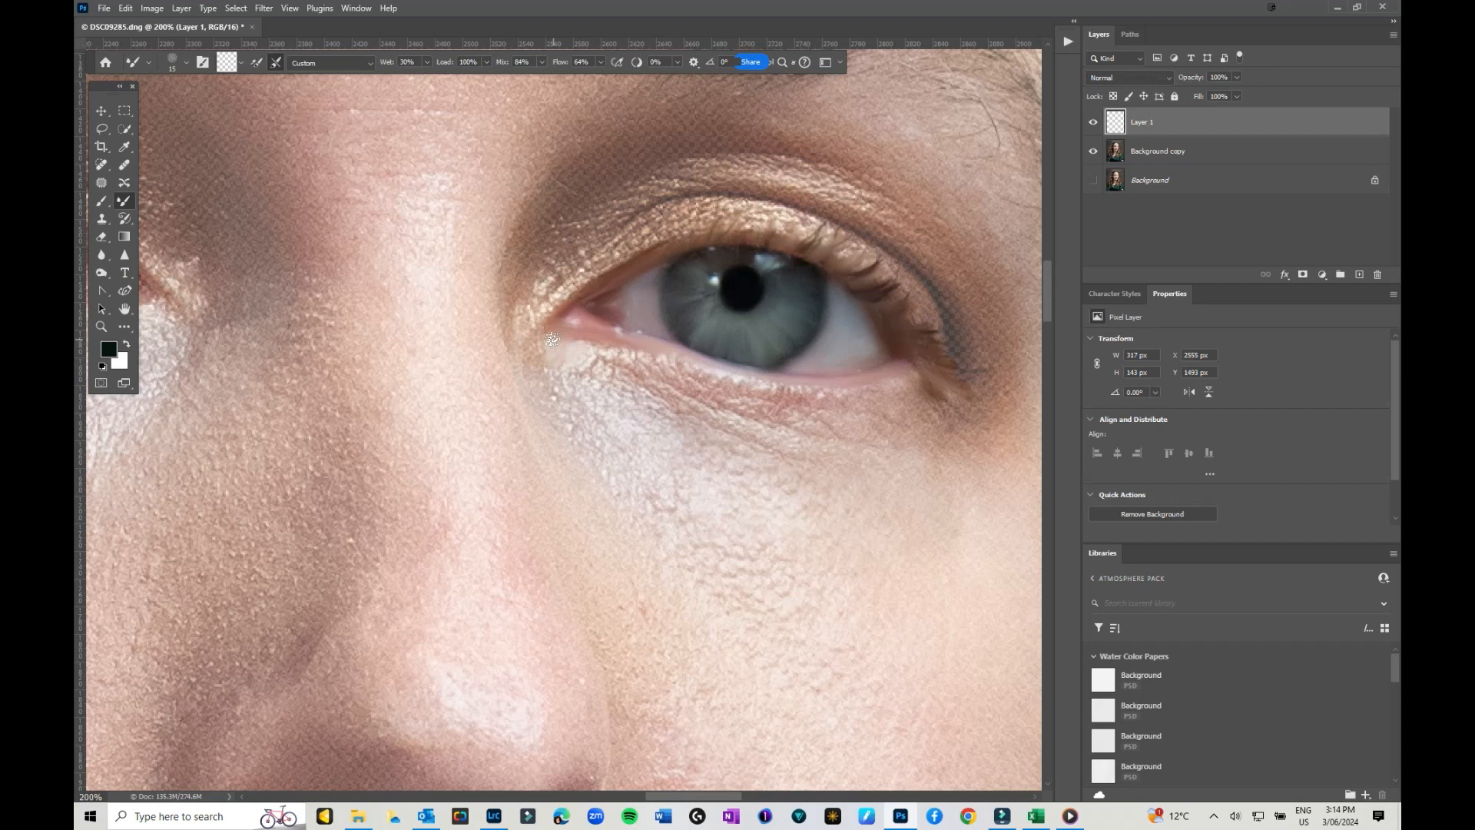
- Smooth the left eye's upper lid and, with a larger brush, the skin directly beneath the eye
drag(694, 198, 573, 255)
key(bracketright)
mouse_move(633, 388)
mouse_down()
mouse_move(636, 355)
mouse_move(829, 399)
mouse_move(899, 431)
mouse_move(797, 438)
mouse_move(977, 391)
mouse_move(952, 295)
mouse_move(858, 234)
mouse_move(701, 207)
mouse_move(724, 151)
mouse_move(717, 177)
mouse_move(909, 247)
mouse_move(645, 155)
mouse_move(668, 445)
mouse_up()
mouse_move(560, 379)
mouse_down()
mouse_move(859, 414)
mouse_move(990, 450)
mouse_up()
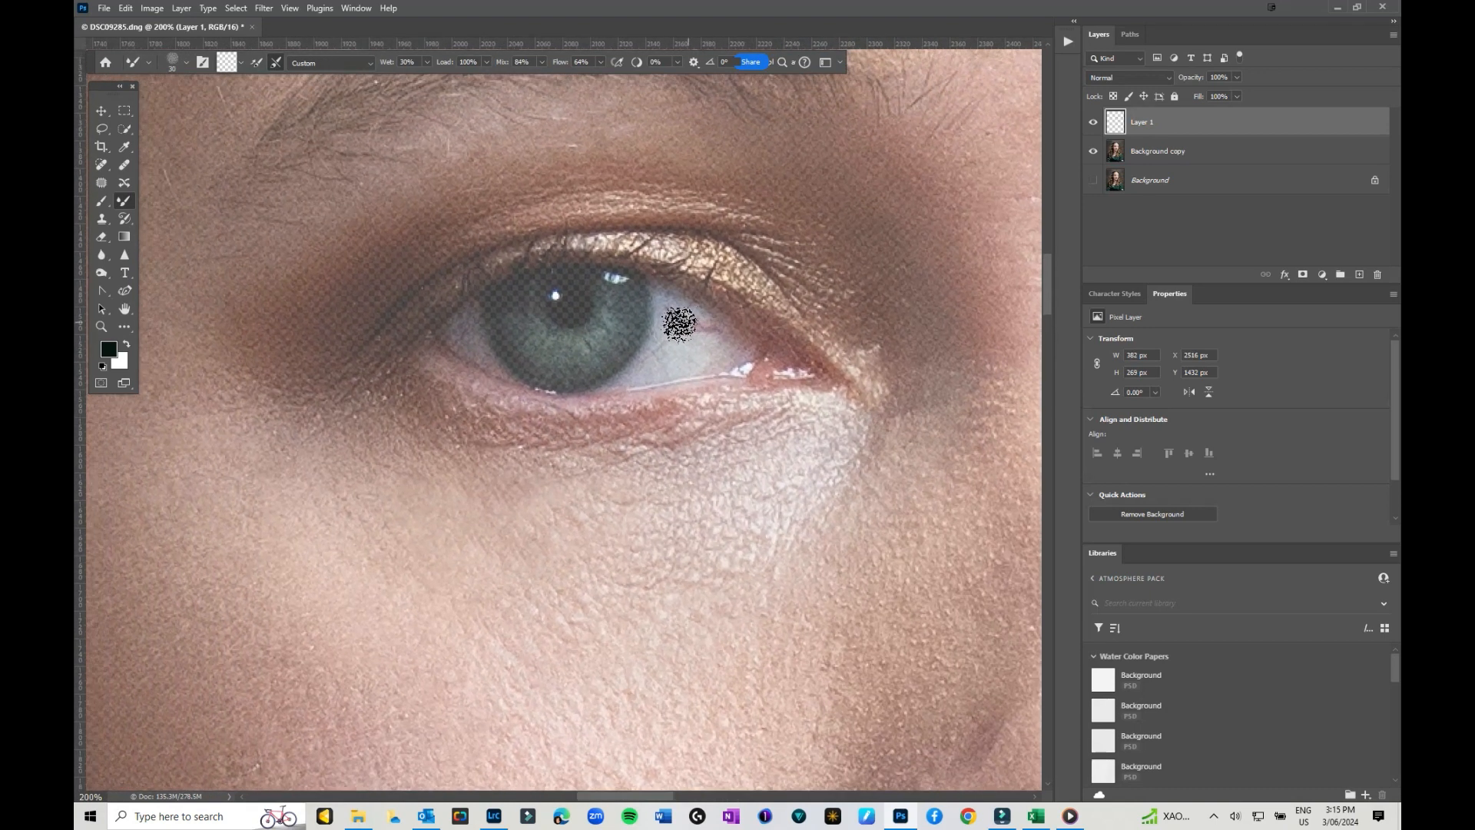
- Blend the white, iris and pupil of her right eye with a smaller brush, and smooth the surrounding lids and under-eye skin
mouse_move(671, 308)
mouse_down()
mouse_move(738, 350)
mouse_move(639, 376)
mouse_move(670, 333)
mouse_move(655, 354)
mouse_move(689, 341)
mouse_move(646, 316)
mouse_up()
key(bracketleft)
mouse_move(517, 287)
mouse_down()
mouse_move(559, 293)
mouse_move(561, 319)
mouse_move(573, 292)
mouse_move(571, 315)
mouse_move(608, 276)
mouse_move(569, 266)
mouse_move(628, 269)
mouse_move(607, 307)
mouse_move(635, 336)
mouse_move(618, 303)
mouse_move(639, 275)
mouse_move(584, 331)
mouse_move(612, 340)
mouse_move(586, 355)
mouse_move(584, 378)
mouse_move(605, 375)
mouse_move(535, 386)
mouse_move(464, 310)
mouse_move(460, 347)
mouse_move(491, 357)
mouse_move(538, 297)
mouse_move(509, 279)
mouse_move(544, 271)
mouse_move(525, 329)
mouse_move(572, 381)
mouse_move(513, 354)
mouse_move(503, 310)
mouse_up()
key(bracketleft)
key(bracketleft)
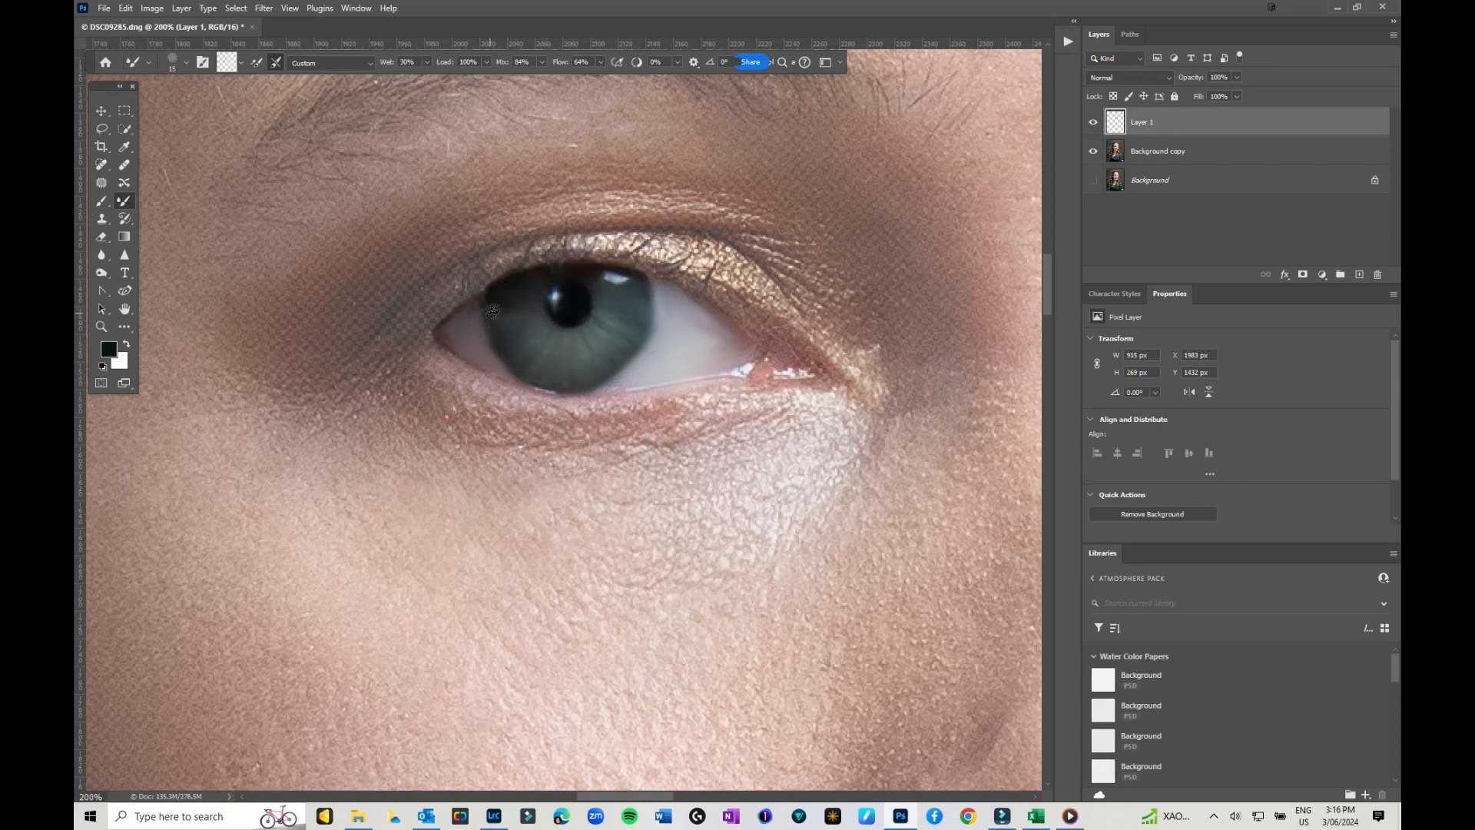
mouse_move(507, 377)
mouse_down()
mouse_move(440, 320)
mouse_move(456, 364)
mouse_move(571, 396)
mouse_move(762, 384)
mouse_move(792, 368)
mouse_move(743, 371)
mouse_move(766, 340)
mouse_move(829, 381)
mouse_move(652, 271)
mouse_move(644, 241)
mouse_move(475, 272)
mouse_move(375, 343)
mouse_move(479, 259)
mouse_move(583, 235)
mouse_move(685, 271)
mouse_move(696, 231)
mouse_move(743, 302)
mouse_move(790, 322)
mouse_move(842, 380)
mouse_move(658, 188)
mouse_move(713, 219)
mouse_move(373, 287)
mouse_move(498, 212)
mouse_move(409, 196)
mouse_move(484, 209)
mouse_move(651, 131)
mouse_move(887, 260)
mouse_move(899, 389)
mouse_move(703, 443)
mouse_move(620, 447)
mouse_move(791, 401)
mouse_move(606, 428)
mouse_move(449, 419)
mouse_move(227, 366)
mouse_move(354, 418)
mouse_move(617, 459)
mouse_move(636, 415)
mouse_move(516, 486)
mouse_move(745, 477)
mouse_up()
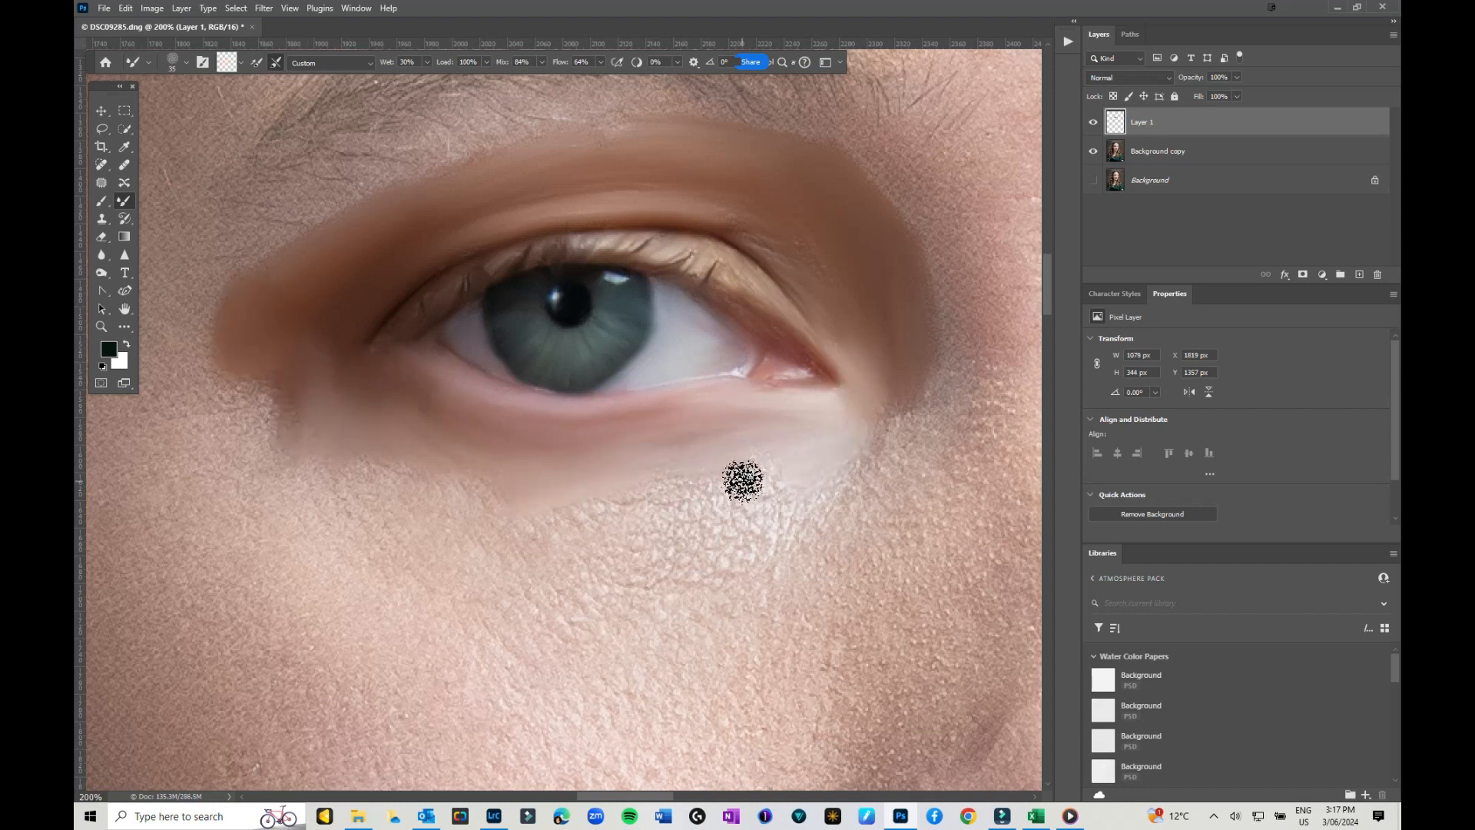
- Smooth the skin between the eyes and along the bridge, tip and side of the nose
scroll(742, 480, down, 2)
scroll(742, 482, down, 1)
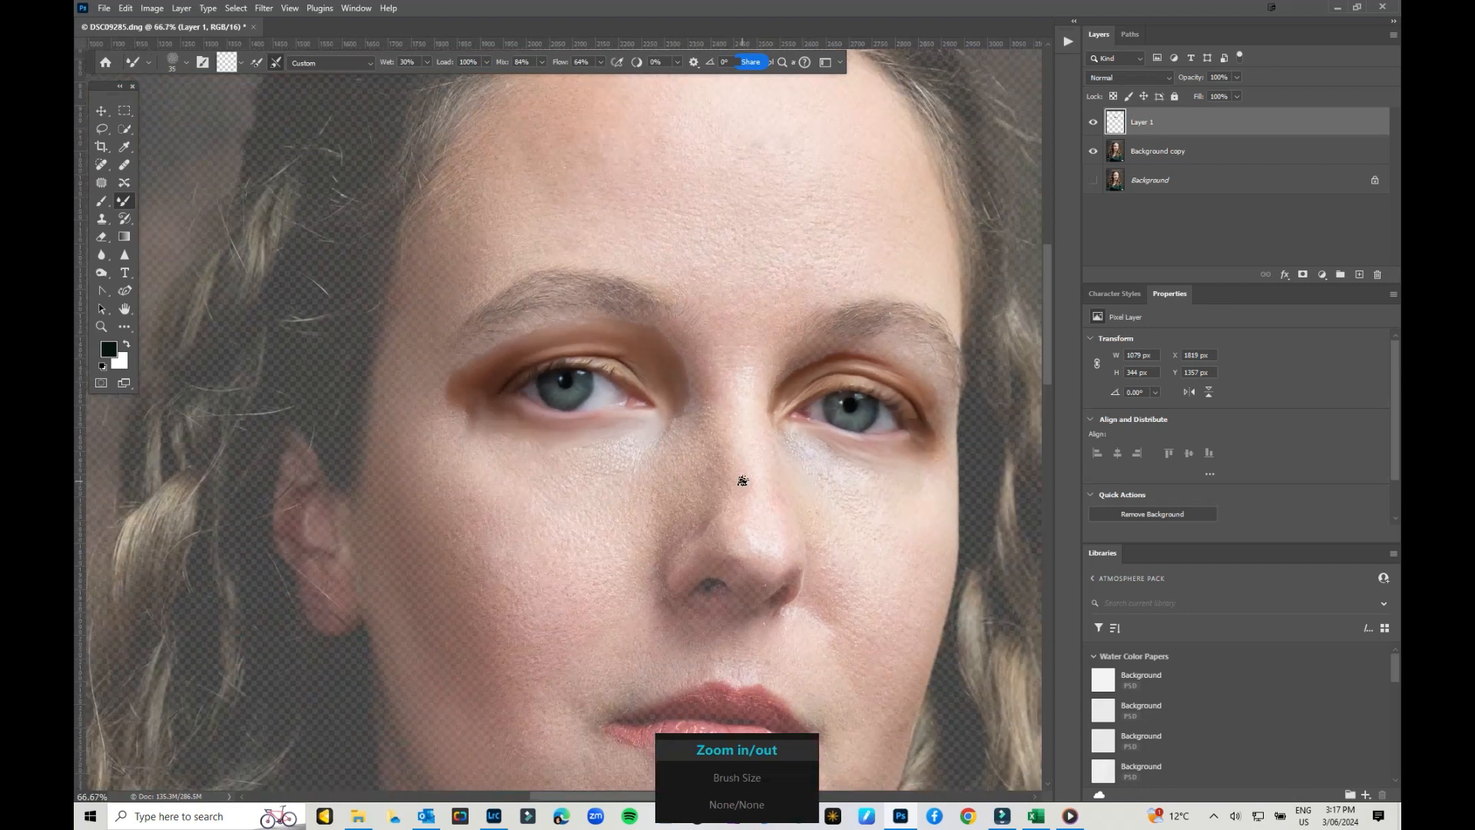
scroll(742, 483, up, 2)
scroll(739, 481, down, 1)
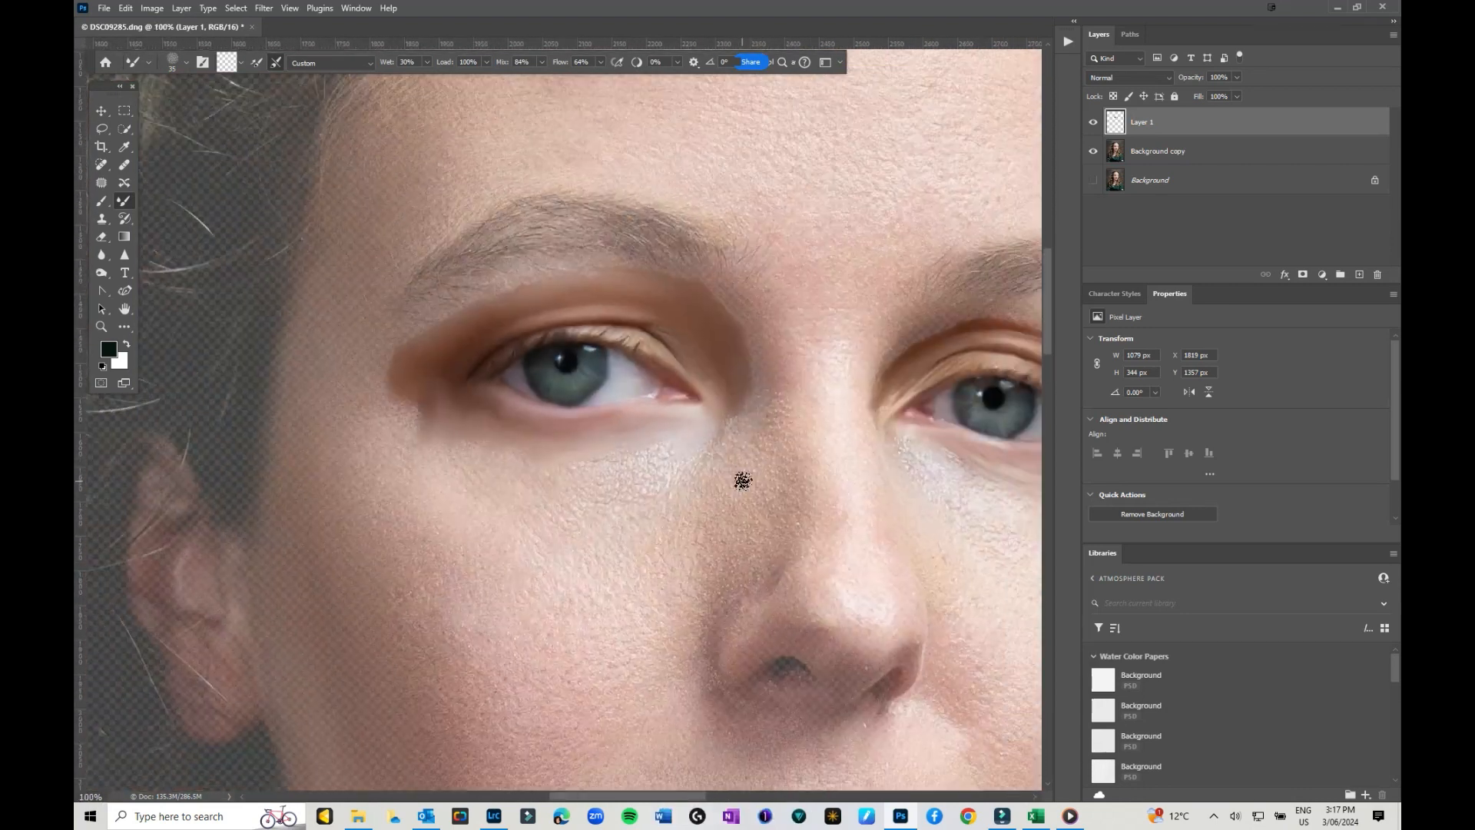
middle_click(742, 481)
mouse_move(799, 386)
mouse_down()
mouse_move(855, 338)
mouse_move(803, 320)
mouse_move(824, 306)
mouse_move(729, 299)
mouse_move(757, 373)
mouse_move(861, 349)
mouse_move(786, 351)
mouse_move(843, 376)
mouse_move(783, 390)
mouse_move(842, 379)
mouse_up()
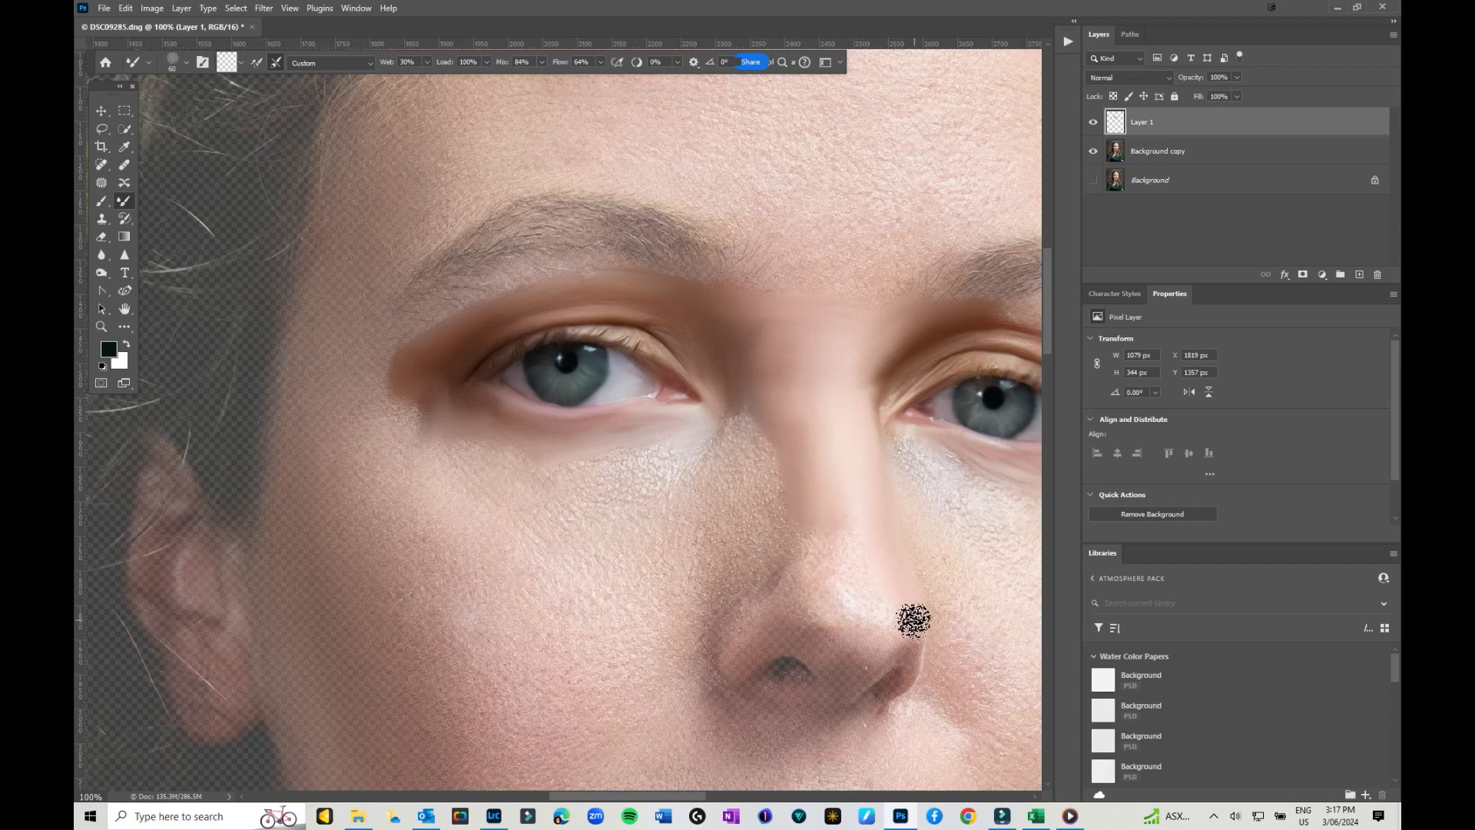
mouse_move(860, 659)
mouse_down()
mouse_move(883, 622)
mouse_move(821, 542)
mouse_up()
mouse_move(799, 626)
mouse_down()
mouse_move(822, 676)
mouse_move(804, 628)
mouse_move(843, 673)
mouse_move(855, 654)
mouse_move(843, 621)
mouse_up()
drag(786, 579, 756, 433)
- Blend the skin beside the nose with a smaller brush and her right cheek and temple with a larger one
key([)
mouse_move(771, 527)
mouse_down()
mouse_move(850, 556)
mouse_move(895, 478)
mouse_up()
mouse_move(718, 500)
mouse_down()
mouse_move(762, 366)
mouse_move(637, 324)
mouse_move(683, 449)
mouse_move(729, 281)
mouse_move(574, 358)
mouse_move(632, 390)
mouse_move(731, 573)
mouse_up()
key(])
key(])
mouse_move(361, 215)
mouse_down()
mouse_move(288, 259)
mouse_move(221, 411)
mouse_move(579, 543)
mouse_up()
- Blend the nostril area and, with a smaller brush, smooth the texture and highlights of the lips
mouse_move(801, 667)
mouse_down()
mouse_move(615, 718)
mouse_move(626, 676)
mouse_move(784, 668)
mouse_up()
key([)
key([)
key([)
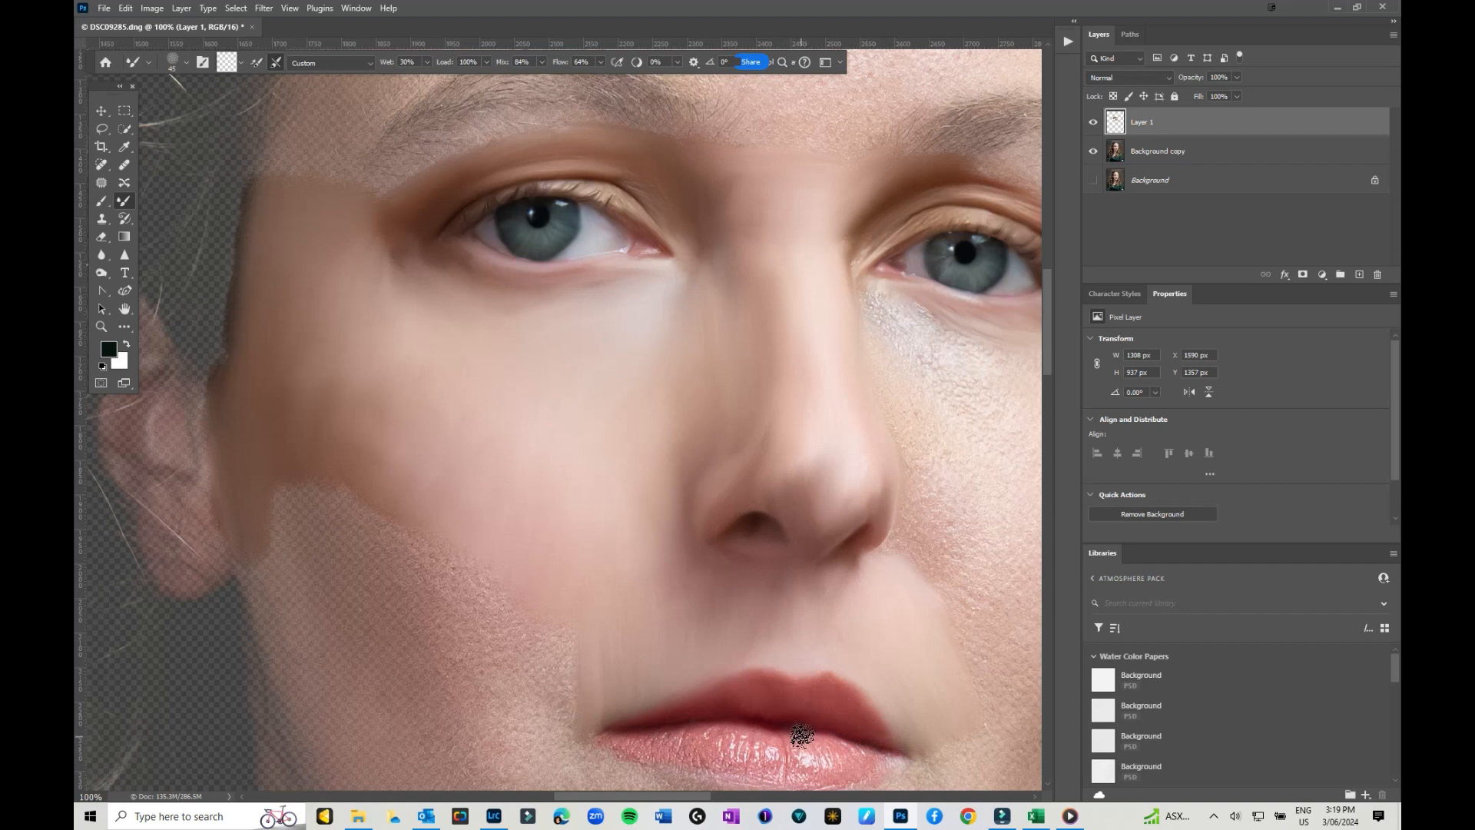
mouse_move(808, 707)
mouse_down()
mouse_move(725, 566)
mouse_move(706, 584)
mouse_up()
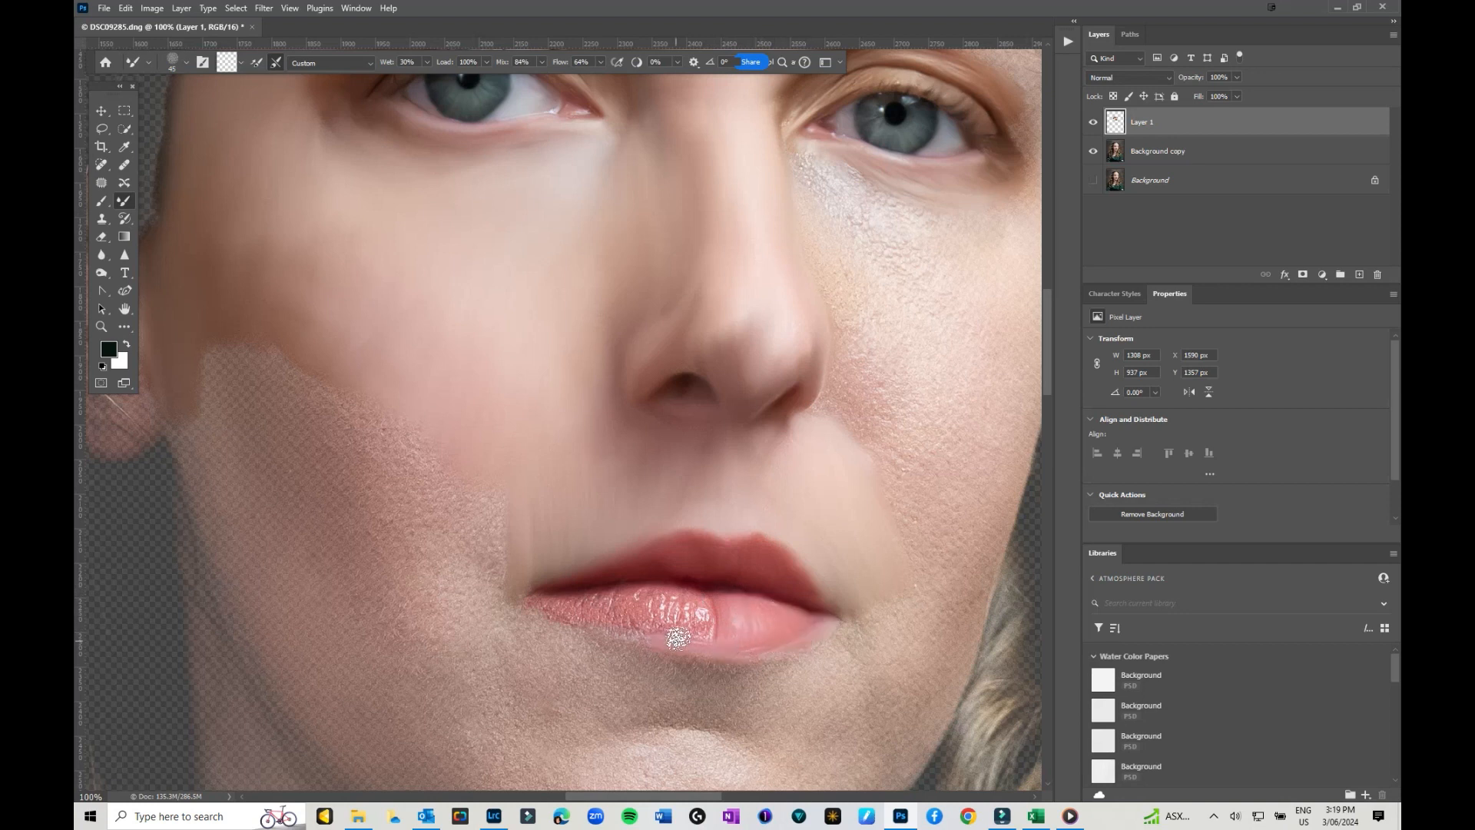
drag(677, 638, 544, 607)
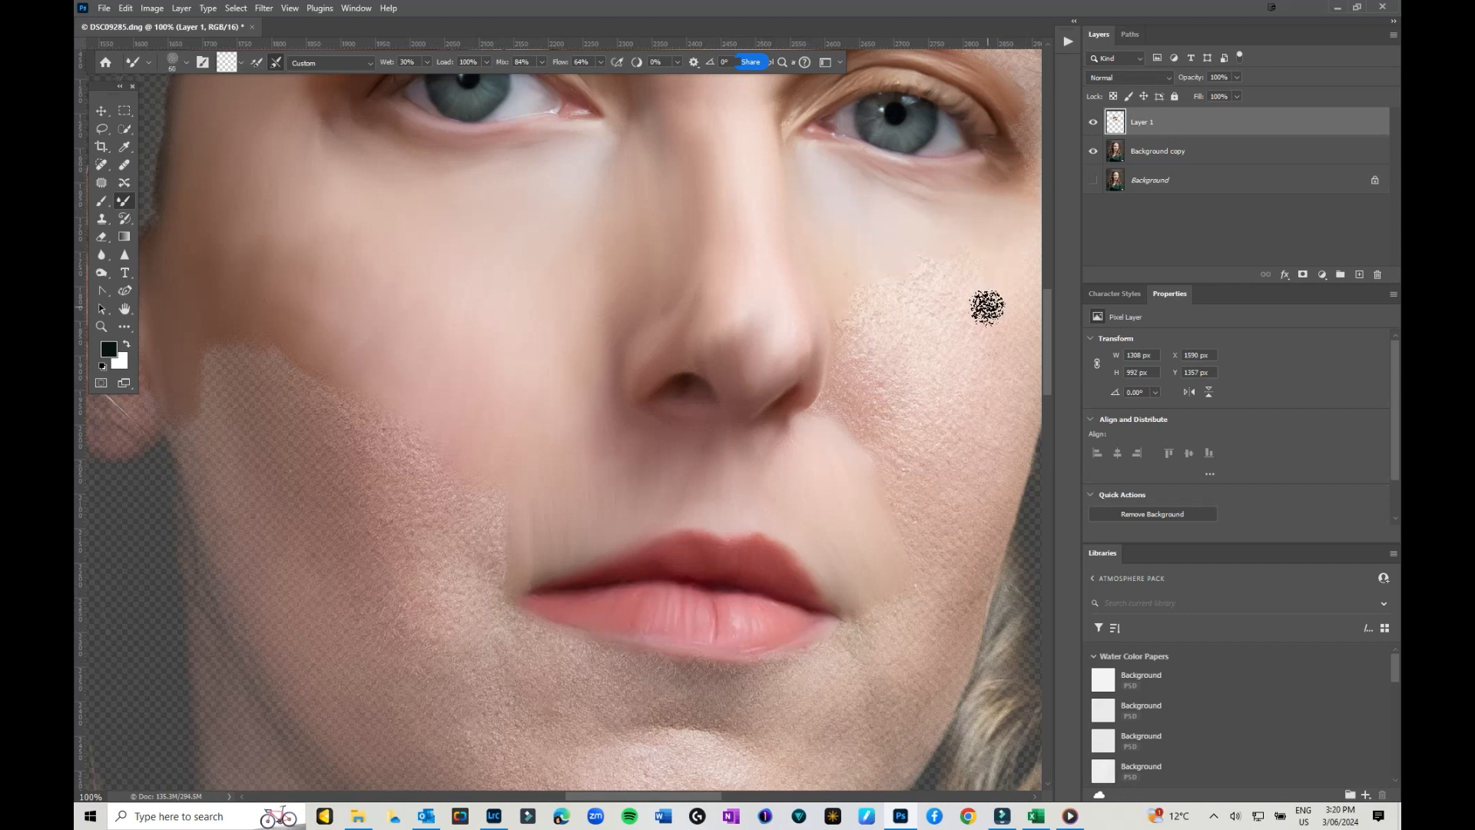
- Smooth the skin of her left cheek and under-eye area out to the edge of the face
drag(961, 335, 800, 313)
mouse_move(873, 115)
mouse_down()
mouse_move(751, 544)
mouse_move(612, 684)
mouse_up()
scroll(612, 684, up, 5)
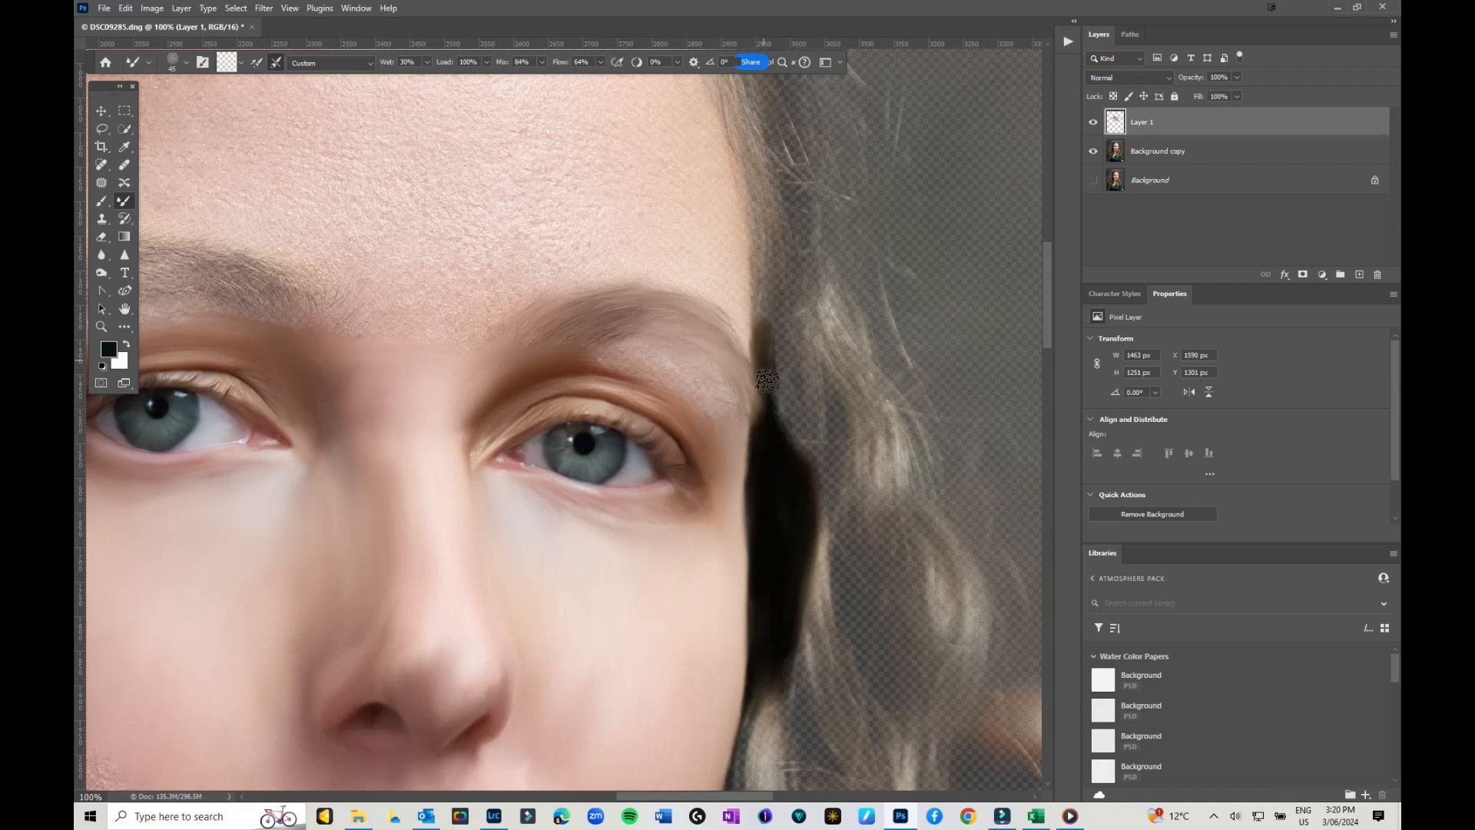
- Blend both eyebrows and smooth the forehead skin up to the hairline
drag(592, 355, 437, 351)
scroll(329, 369, left, 5)
mouse_move(330, 369)
mouse_down()
mouse_move(559, 272)
mouse_move(655, 280)
mouse_move(459, 238)
mouse_move(446, 274)
mouse_move(463, 269)
mouse_move(331, 338)
mouse_move(236, 277)
mouse_move(461, 229)
mouse_move(465, 180)
mouse_move(314, 349)
mouse_move(510, 458)
mouse_move(694, 610)
mouse_move(808, 515)
mouse_move(678, 560)
mouse_move(464, 564)
mouse_move(482, 542)
mouse_move(794, 508)
mouse_move(673, 410)
mouse_move(556, 402)
mouse_move(598, 155)
mouse_move(677, 252)
mouse_move(935, 237)
mouse_up()
scroll(749, 345, right, 4)
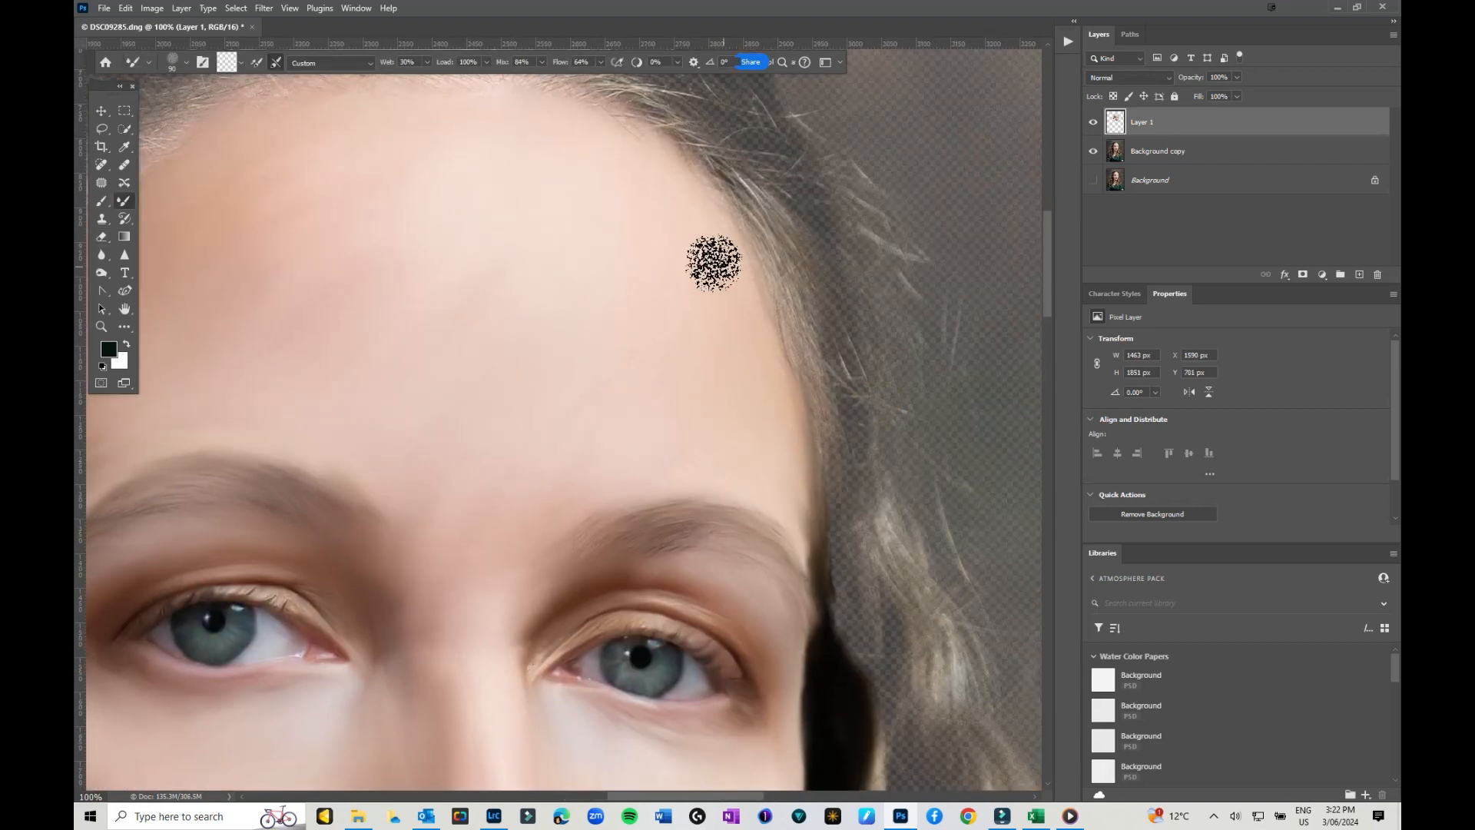
- Finish blending the forehead's edge at her left hairline, and blend the crown hair on her left side of the parting along the strands
mouse_move(791, 256)
mouse_down()
mouse_move(811, 309)
mouse_move(774, 208)
mouse_move(808, 284)
mouse_move(737, 181)
mouse_move(812, 344)
mouse_move(769, 220)
mouse_move(830, 455)
mouse_move(816, 257)
mouse_move(867, 460)
mouse_move(835, 345)
mouse_move(867, 545)
mouse_move(843, 395)
mouse_move(853, 585)
mouse_move(845, 445)
mouse_move(853, 575)
mouse_move(843, 533)
mouse_move(876, 673)
mouse_move(858, 492)
mouse_move(892, 618)
mouse_move(885, 597)
mouse_move(891, 649)
mouse_move(854, 523)
mouse_move(896, 717)
mouse_move(841, 425)
mouse_move(839, 534)
mouse_move(787, 212)
mouse_move(760, 177)
mouse_move(739, 180)
mouse_move(781, 257)
mouse_up()
key(space)
drag(645, 358, 753, 418)
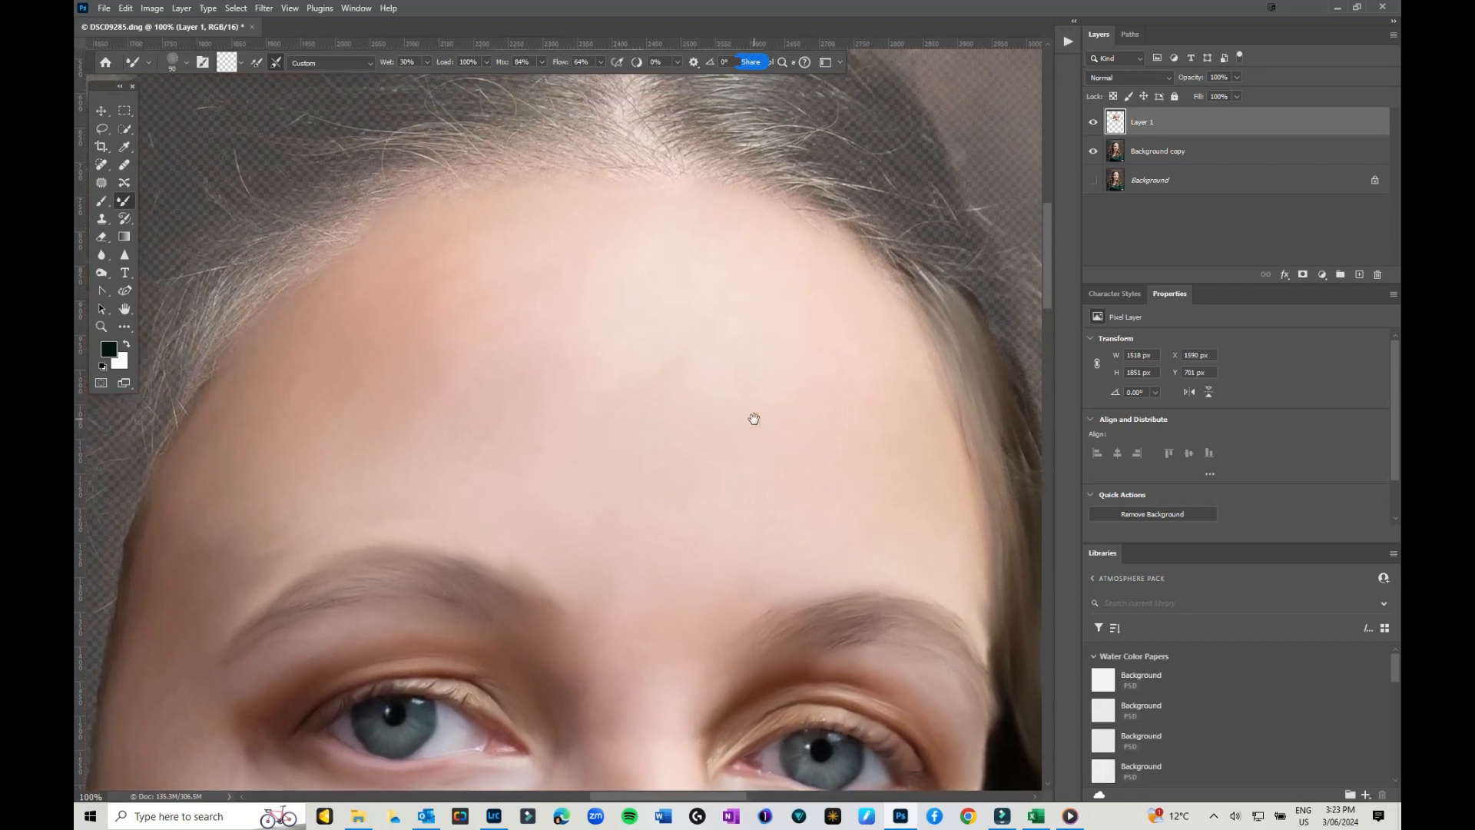
drag(736, 332, 694, 451)
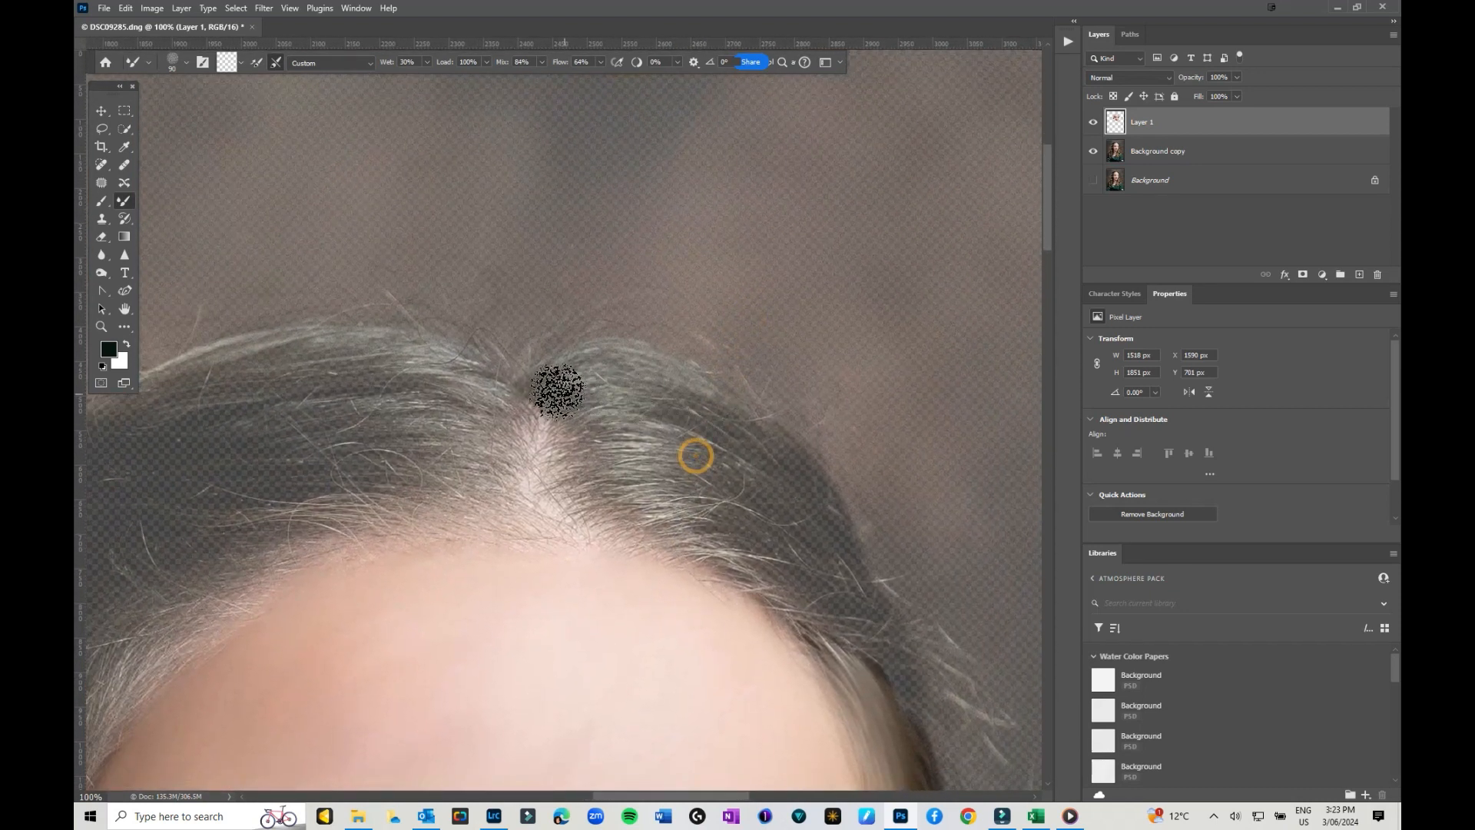
mouse_move(690, 391)
mouse_down()
mouse_move(567, 397)
mouse_move(683, 402)
mouse_move(553, 431)
mouse_move(697, 420)
mouse_move(556, 462)
mouse_move(694, 431)
mouse_move(566, 470)
mouse_move(648, 464)
mouse_move(555, 506)
mouse_move(736, 516)
mouse_up()
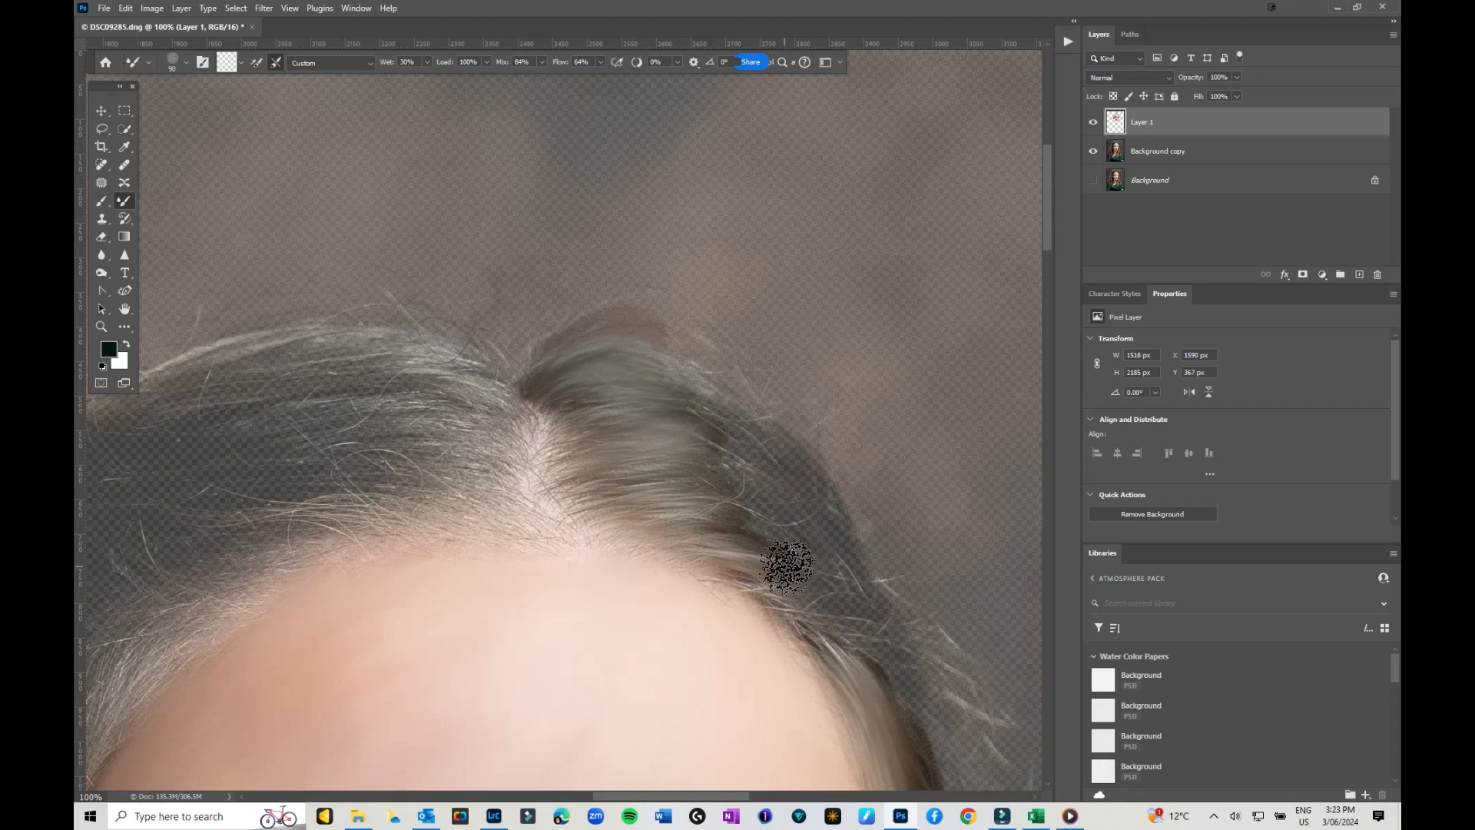
mouse_move(546, 441)
mouse_down()
mouse_move(666, 394)
mouse_move(556, 390)
mouse_move(679, 325)
mouse_move(694, 398)
mouse_move(782, 446)
mouse_move(686, 388)
mouse_move(833, 510)
mouse_move(695, 440)
mouse_move(816, 521)
mouse_move(698, 467)
mouse_move(821, 541)
mouse_move(773, 516)
mouse_move(817, 560)
mouse_move(719, 491)
mouse_move(802, 551)
mouse_move(830, 549)
mouse_move(775, 490)
mouse_move(838, 553)
mouse_move(783, 459)
mouse_move(898, 590)
mouse_move(753, 559)
mouse_move(871, 641)
mouse_move(759, 594)
mouse_move(837, 650)
mouse_move(829, 618)
mouse_move(906, 687)
mouse_move(881, 630)
mouse_up()
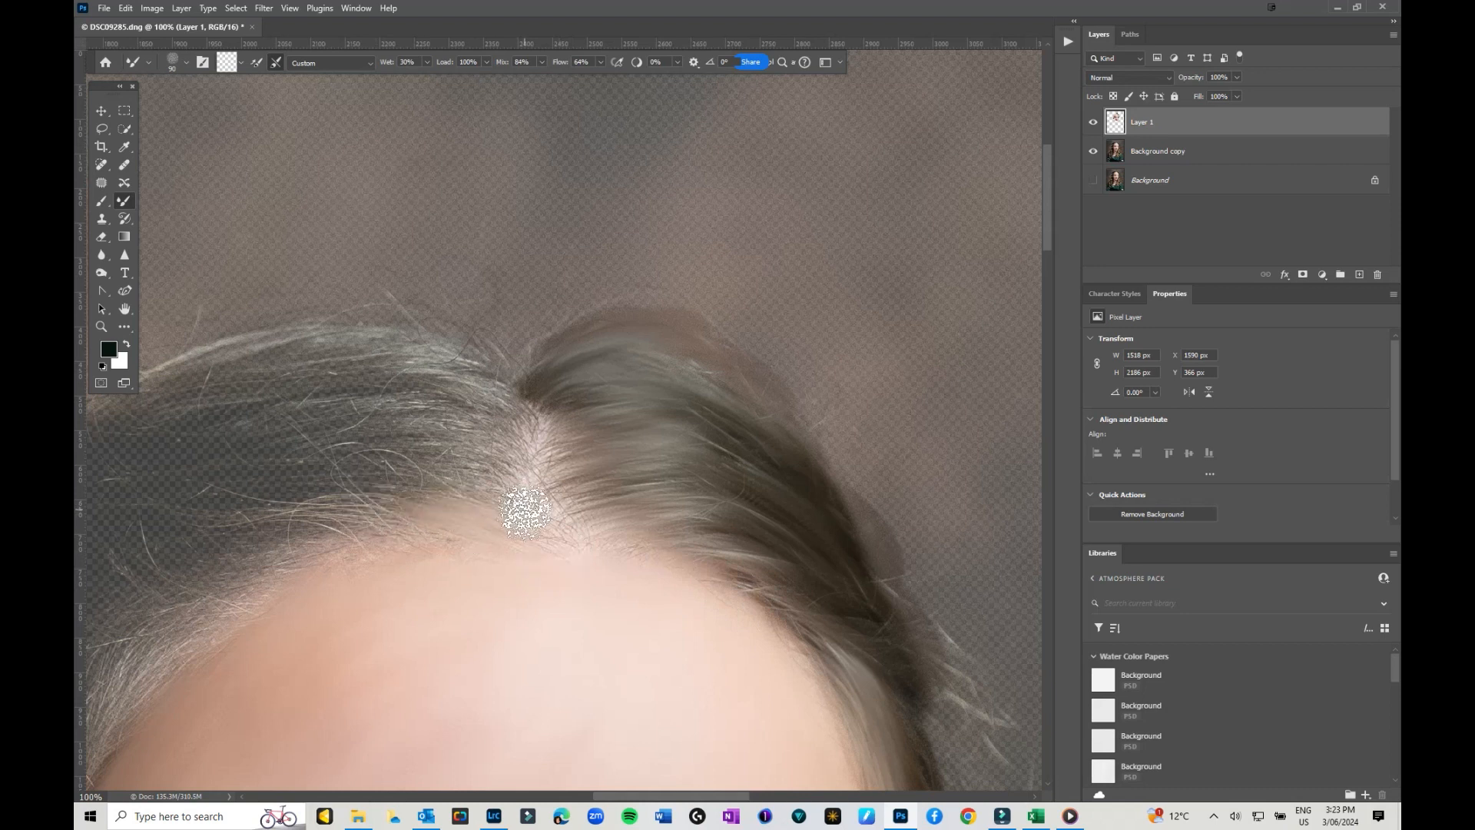
- Blend the crown hair on her right side of the parting, following the strands down toward the temple
mouse_move(533, 417)
mouse_down()
mouse_move(367, 459)
mouse_move(401, 388)
mouse_move(199, 392)
mouse_up()
drag(300, 468, 692, 407)
mouse_move(568, 430)
mouse_down()
mouse_move(500, 599)
mouse_move(279, 587)
mouse_move(362, 612)
mouse_up()
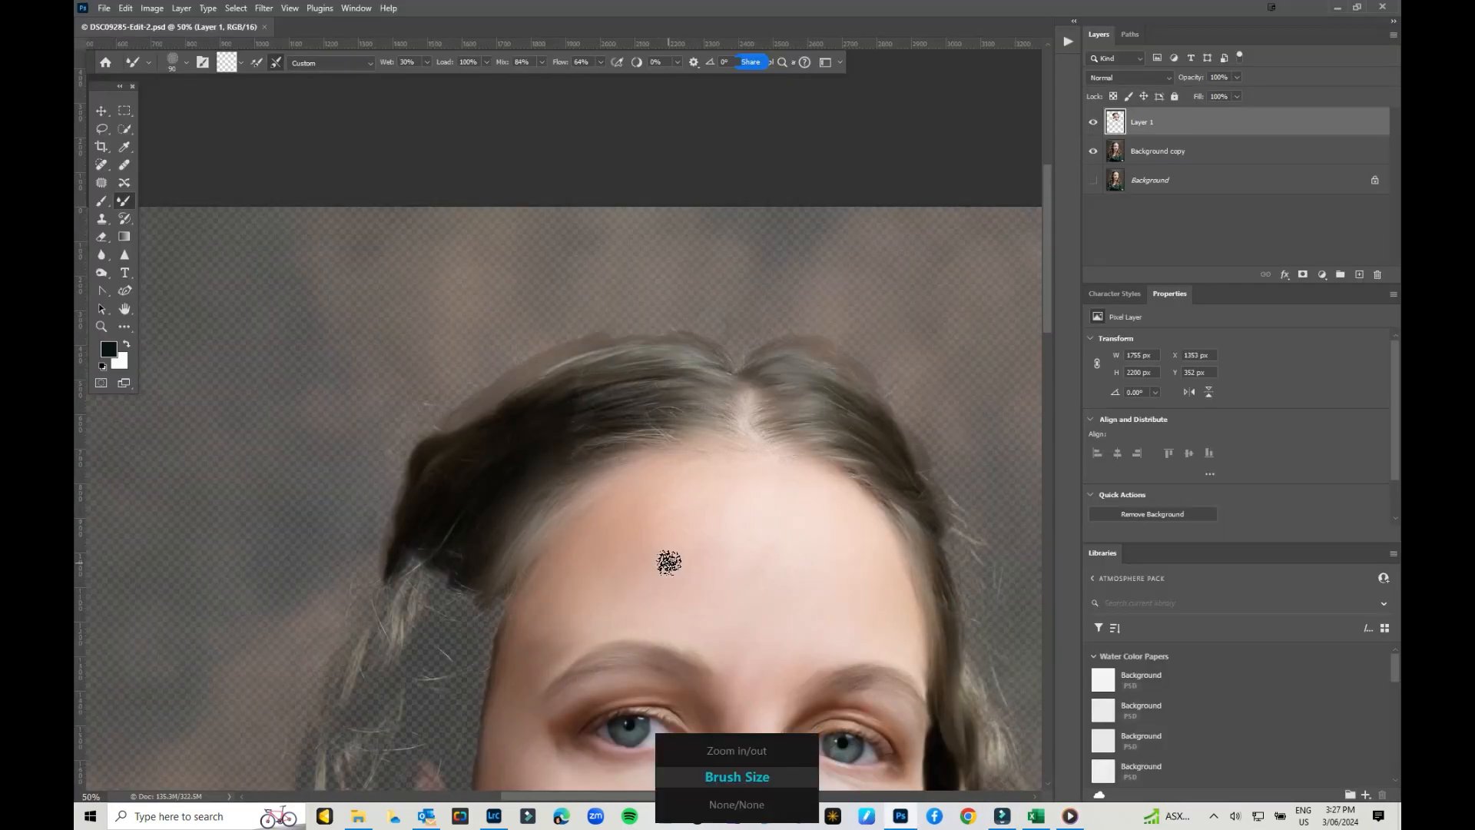
- Enlarge the brush to 125 px and blend the mottled background above and around her head out to the image's upper edge
mouse_move(736, 235)
mouse_down()
mouse_move(740, 264)
mouse_move(754, 257)
mouse_move(773, 285)
mouse_up()
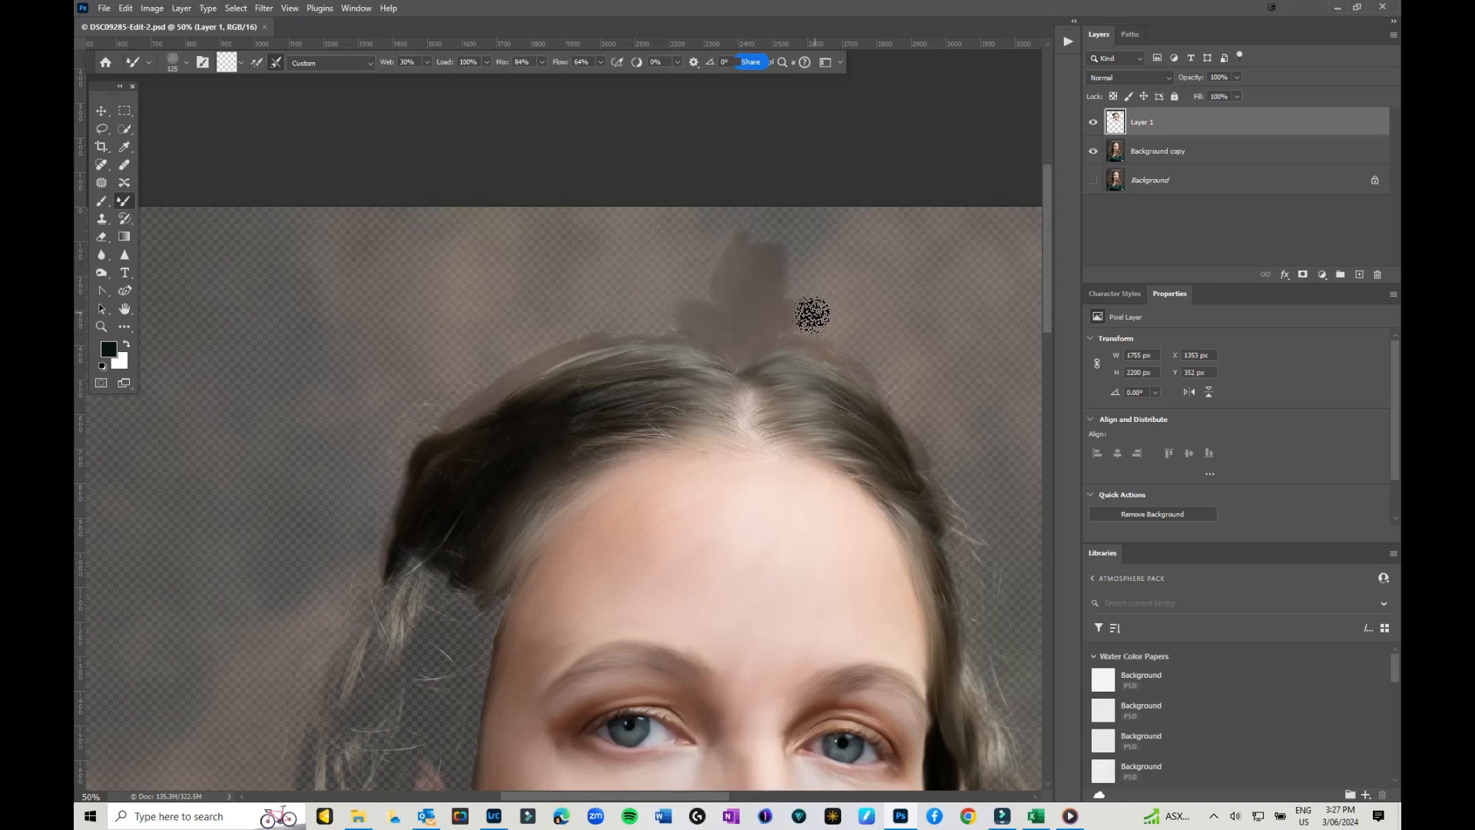
mouse_move(772, 306)
mouse_down()
mouse_move(748, 288)
mouse_move(774, 258)
mouse_move(830, 247)
mouse_move(819, 227)
mouse_move(729, 214)
mouse_move(769, 236)
mouse_move(712, 319)
mouse_move(580, 341)
mouse_move(690, 311)
mouse_move(712, 275)
mouse_move(695, 275)
mouse_move(715, 223)
mouse_move(699, 215)
mouse_move(670, 229)
mouse_move(650, 291)
mouse_move(627, 269)
mouse_move(649, 267)
mouse_move(571, 310)
mouse_up()
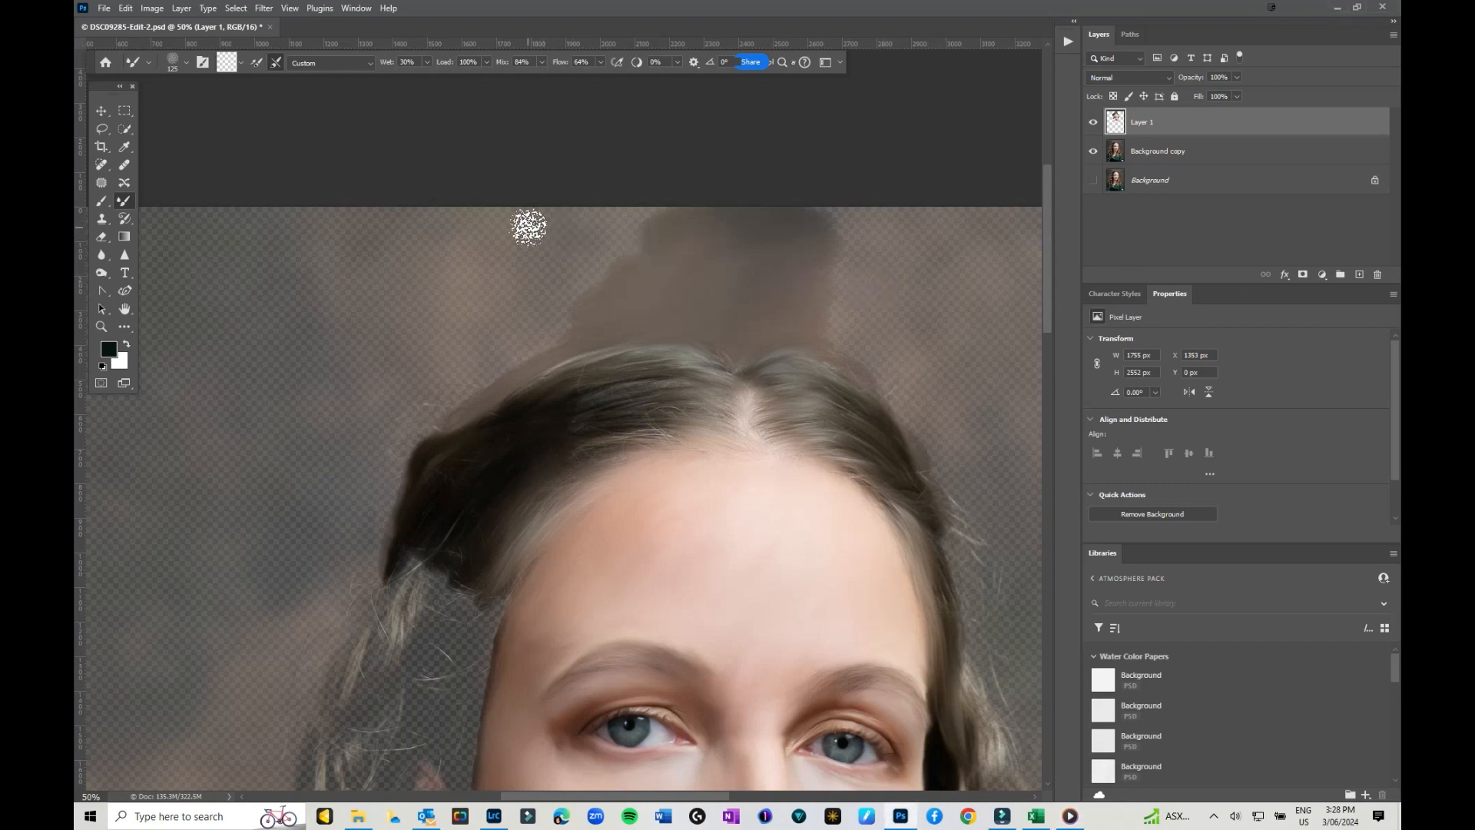
mouse_move(477, 356)
mouse_down()
mouse_move(521, 356)
mouse_move(516, 376)
mouse_move(529, 338)
mouse_up()
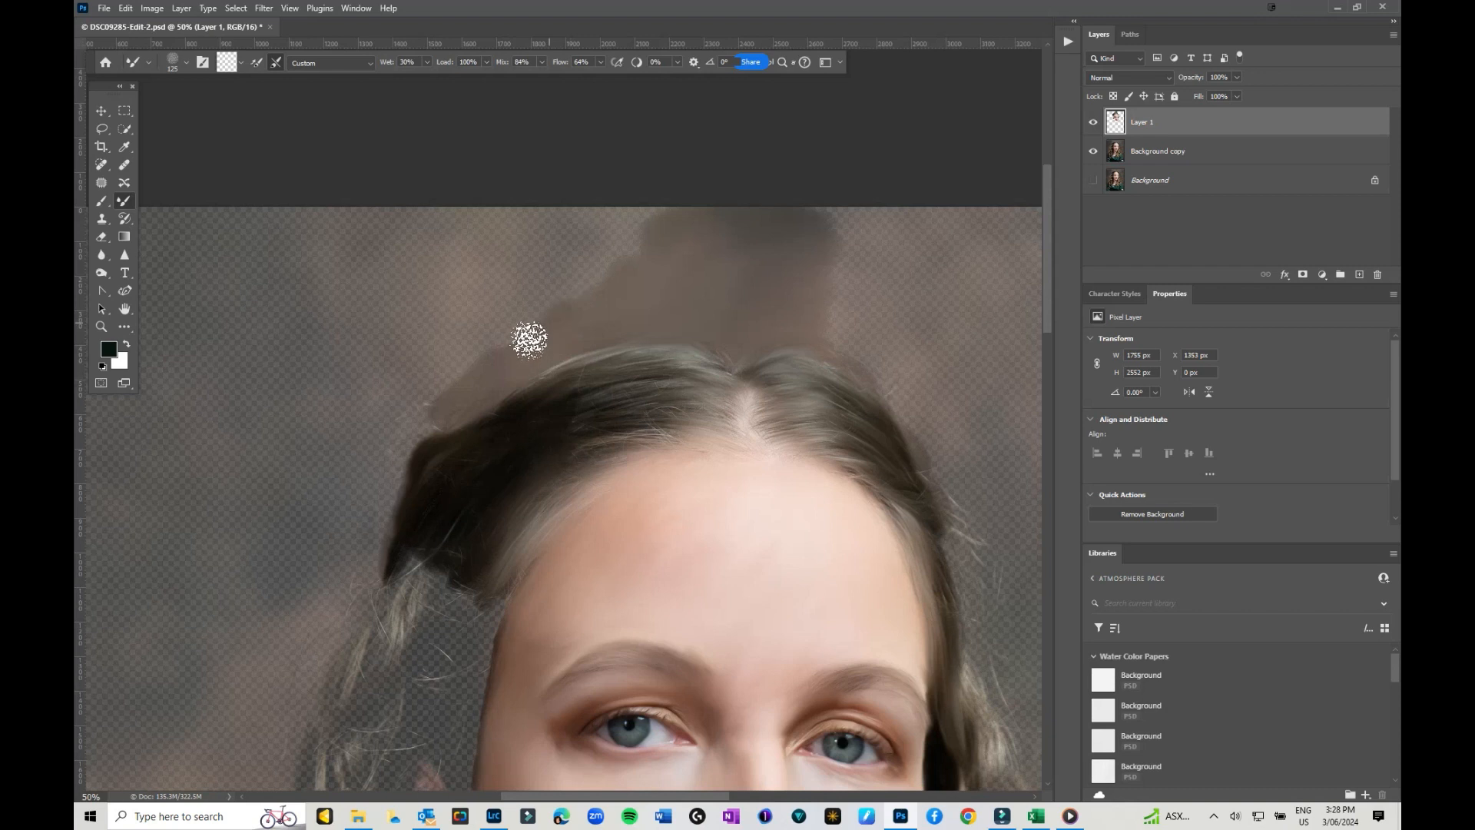
mouse_move(410, 439)
mouse_down()
mouse_move(389, 481)
mouse_move(399, 470)
mouse_move(375, 441)
mouse_up()
mouse_move(421, 306)
mouse_down()
mouse_move(402, 289)
mouse_move(434, 306)
mouse_move(473, 294)
mouse_move(412, 325)
mouse_move(458, 298)
mouse_move(472, 310)
mouse_move(502, 297)
mouse_move(454, 347)
mouse_move(487, 351)
mouse_move(522, 335)
mouse_move(501, 311)
mouse_move(545, 213)
mouse_move(527, 219)
mouse_move(624, 227)
mouse_move(561, 286)
mouse_move(583, 298)
mouse_move(668, 208)
mouse_move(548, 278)
mouse_up()
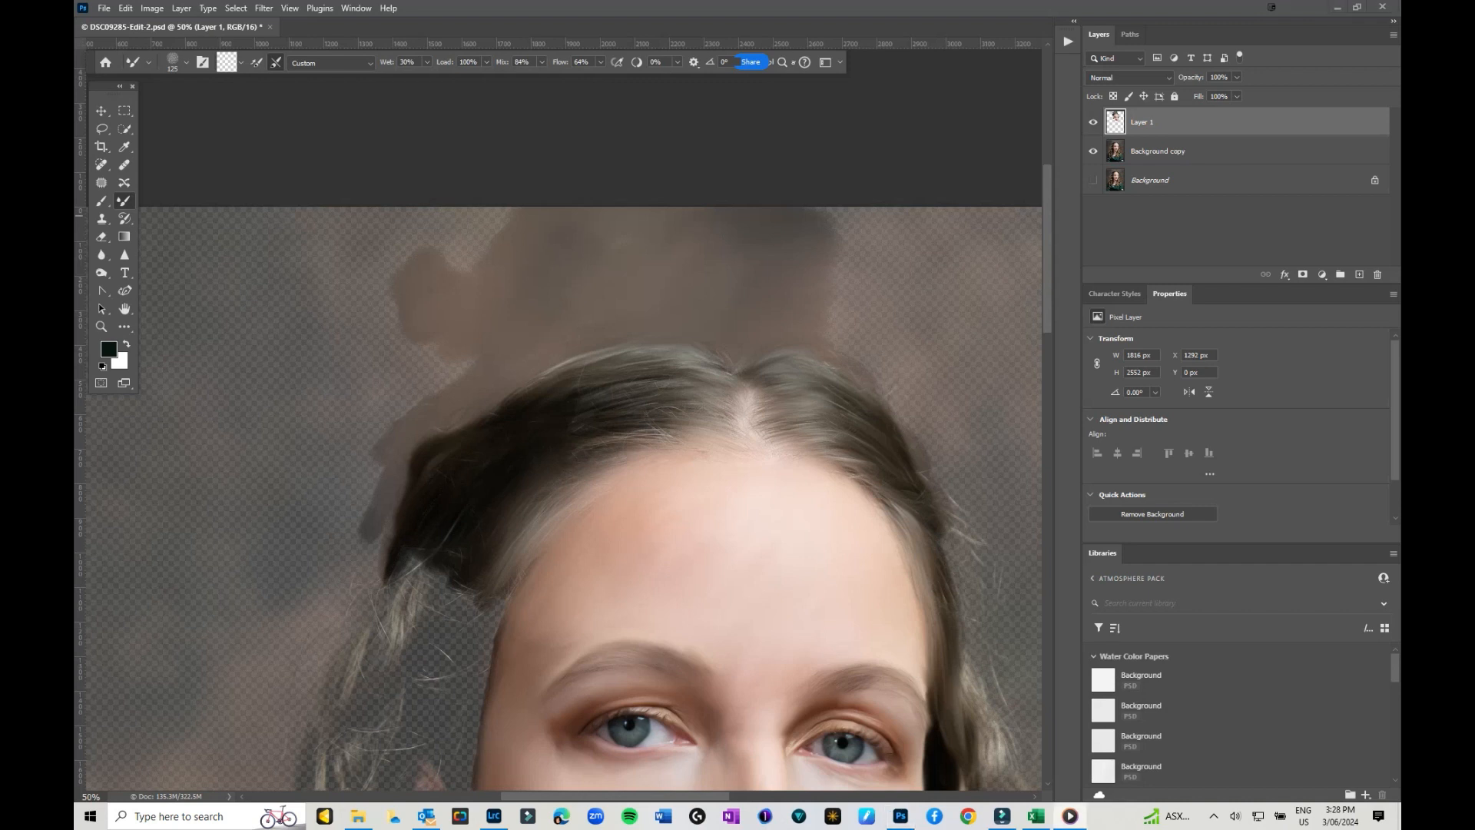
mouse_move(421, 320)
mouse_down()
mouse_move(481, 251)
mouse_move(789, 212)
mouse_up()
mouse_move(645, 583)
mouse_down()
mouse_move(606, 625)
mouse_move(673, 660)
mouse_move(639, 749)
mouse_move(664, 759)
mouse_move(748, 542)
mouse_move(786, 653)
mouse_move(707, 715)
mouse_up()
mouse_move(445, 403)
mouse_down()
mouse_move(562, 430)
mouse_move(688, 336)
mouse_move(533, 201)
mouse_move(500, 279)
mouse_up()
mouse_move(477, 339)
mouse_down()
mouse_move(643, 435)
mouse_move(695, 517)
mouse_move(609, 543)
mouse_move(440, 226)
mouse_move(431, 428)
mouse_move(468, 382)
mouse_move(451, 399)
mouse_move(469, 493)
mouse_move(381, 560)
mouse_move(583, 702)
mouse_move(457, 728)
mouse_move(550, 708)
mouse_move(471, 612)
mouse_move(297, 728)
mouse_move(481, 481)
mouse_move(520, 464)
mouse_move(612, 494)
mouse_move(414, 447)
mouse_move(451, 514)
mouse_move(346, 807)
mouse_move(447, 583)
mouse_move(392, 738)
mouse_move(384, 588)
mouse_move(499, 160)
mouse_up()
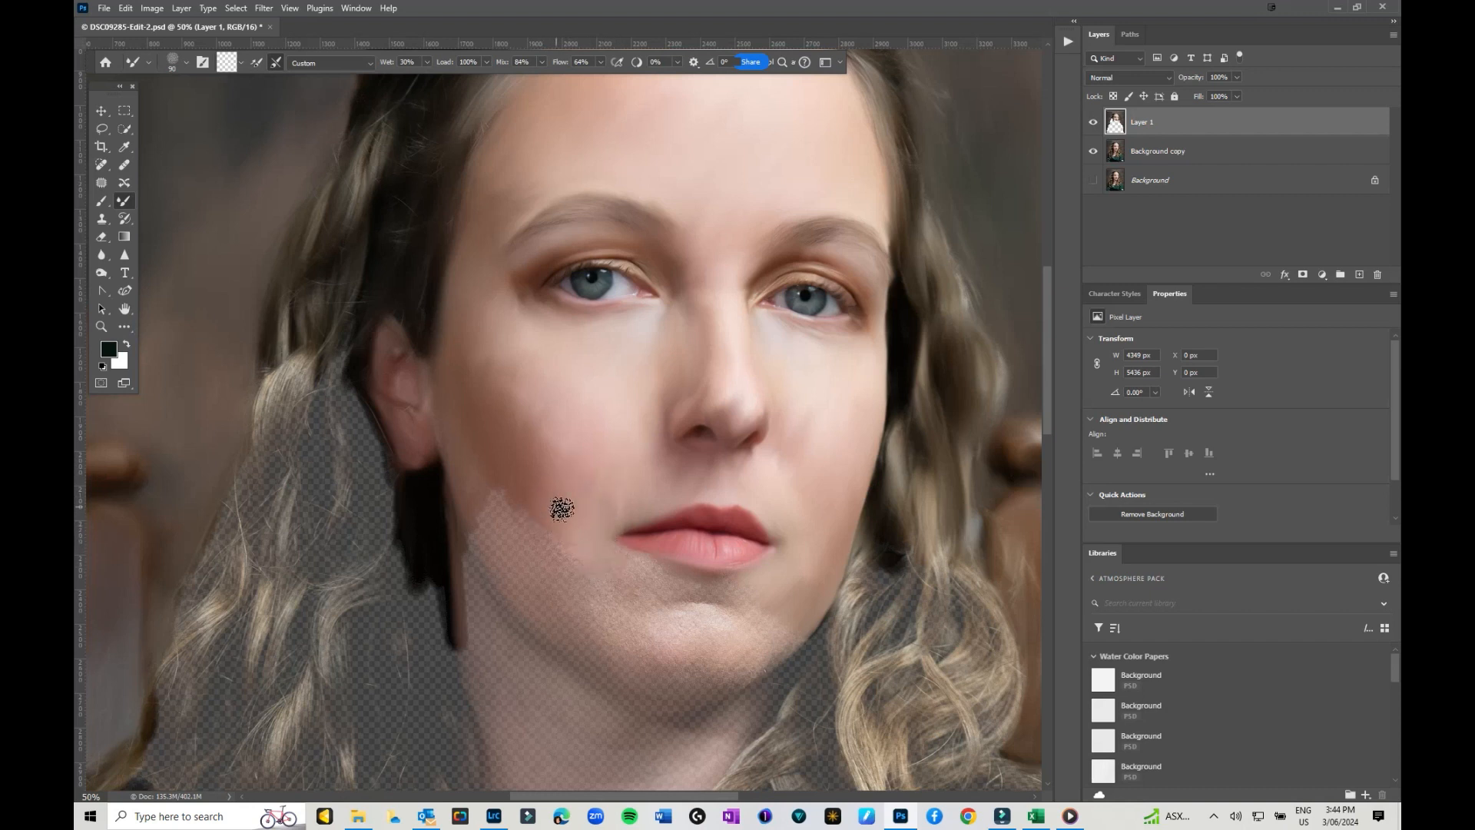
- Smooth the jaw and chin skin and blend the hair strands beside and below her right ear with a smaller brush
mouse_move(476, 559)
mouse_down()
mouse_move(467, 593)
mouse_move(534, 509)
mouse_move(686, 583)
mouse_move(545, 610)
mouse_move(662, 588)
mouse_move(592, 600)
mouse_move(608, 652)
mouse_move(596, 672)
mouse_move(751, 676)
mouse_move(773, 622)
mouse_move(621, 631)
mouse_up()
mouse_move(342, 415)
mouse_down()
mouse_move(338, 342)
mouse_move(288, 369)
mouse_move(260, 487)
mouse_move(292, 477)
mouse_up()
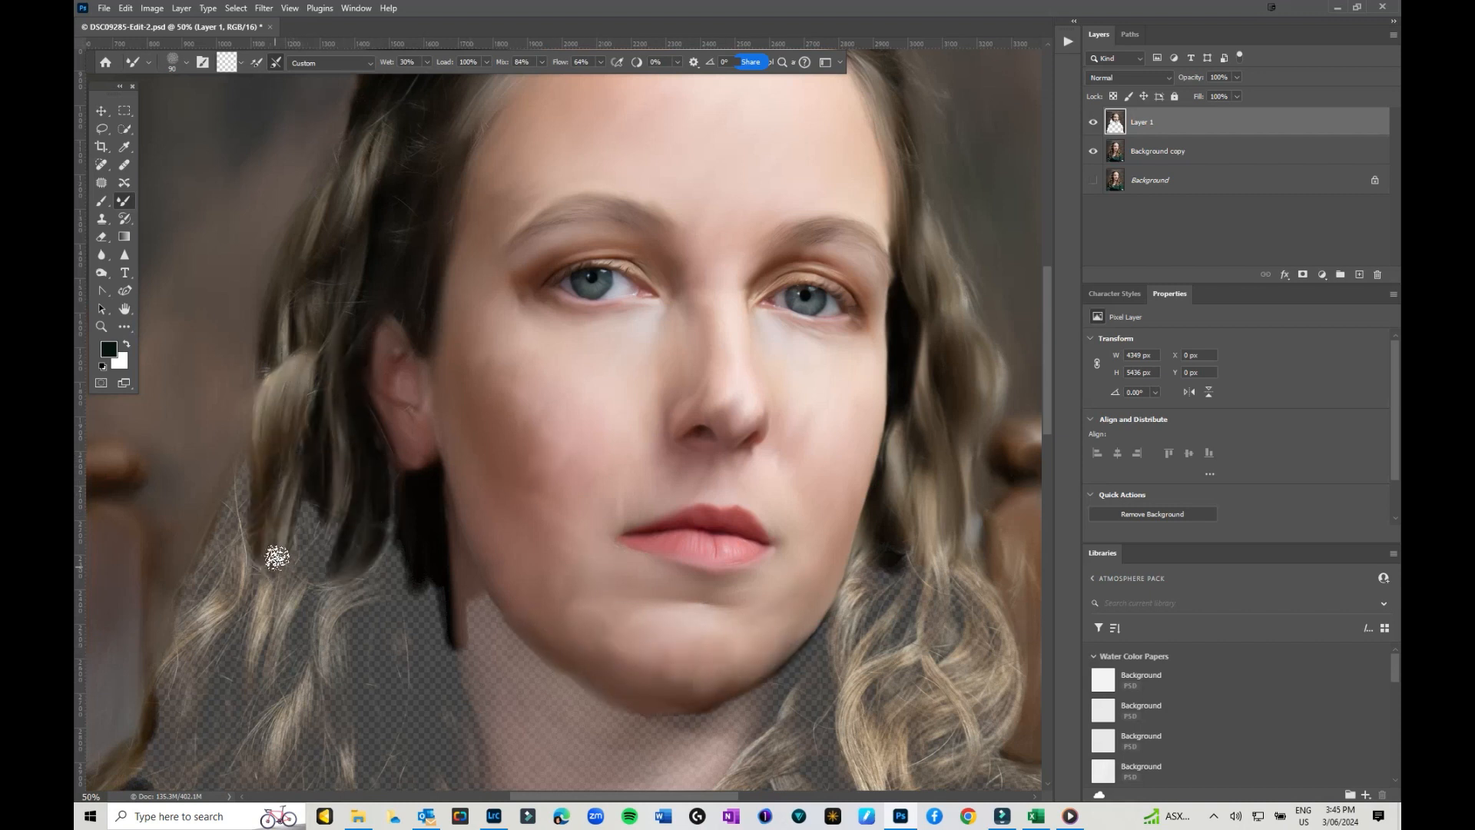
drag(237, 529, 235, 494)
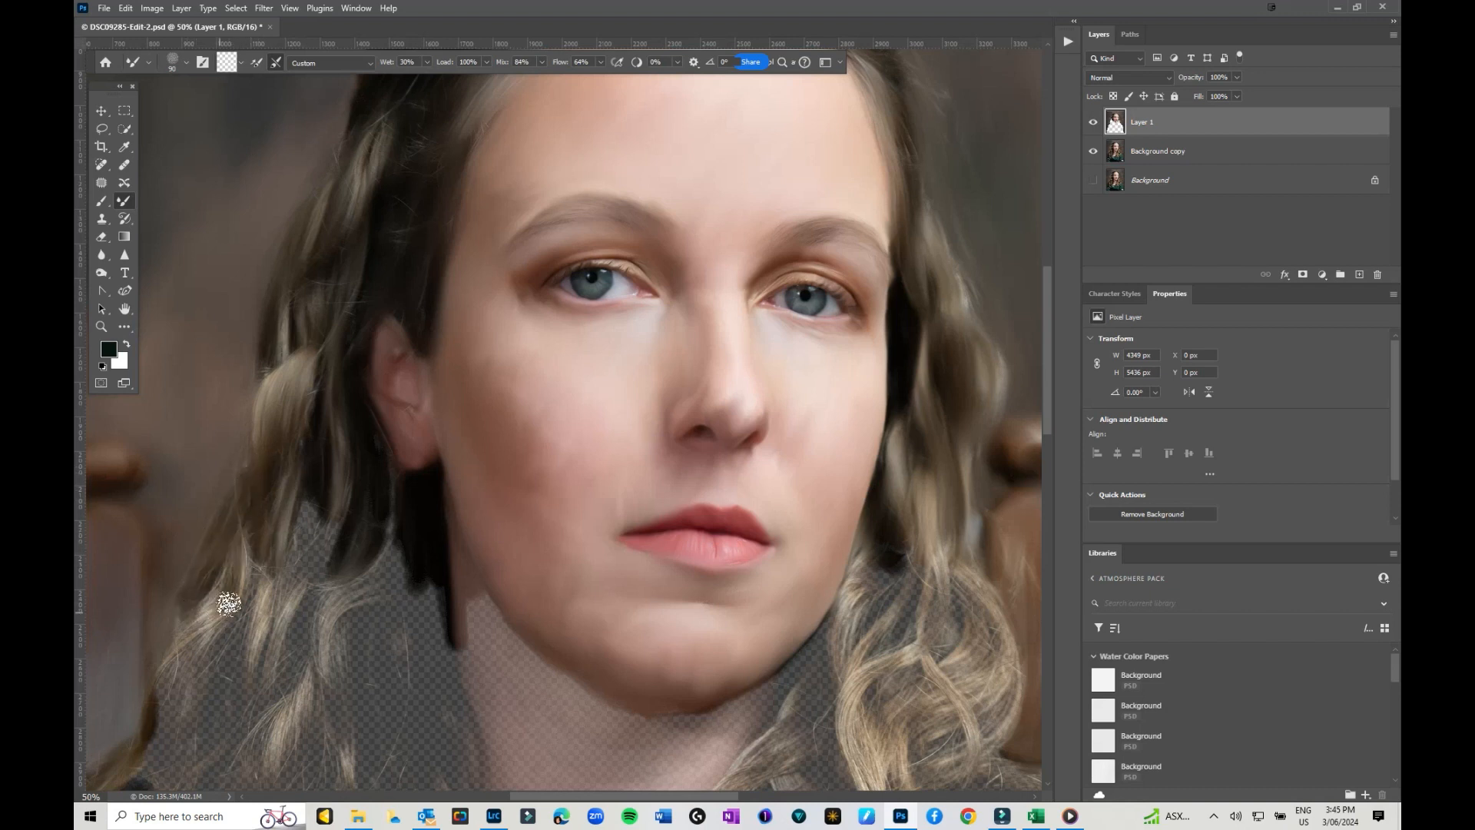
mouse_move(186, 623)
mouse_down()
mouse_move(162, 729)
mouse_move(236, 611)
mouse_move(243, 638)
mouse_move(209, 734)
mouse_move(187, 713)
mouse_up()
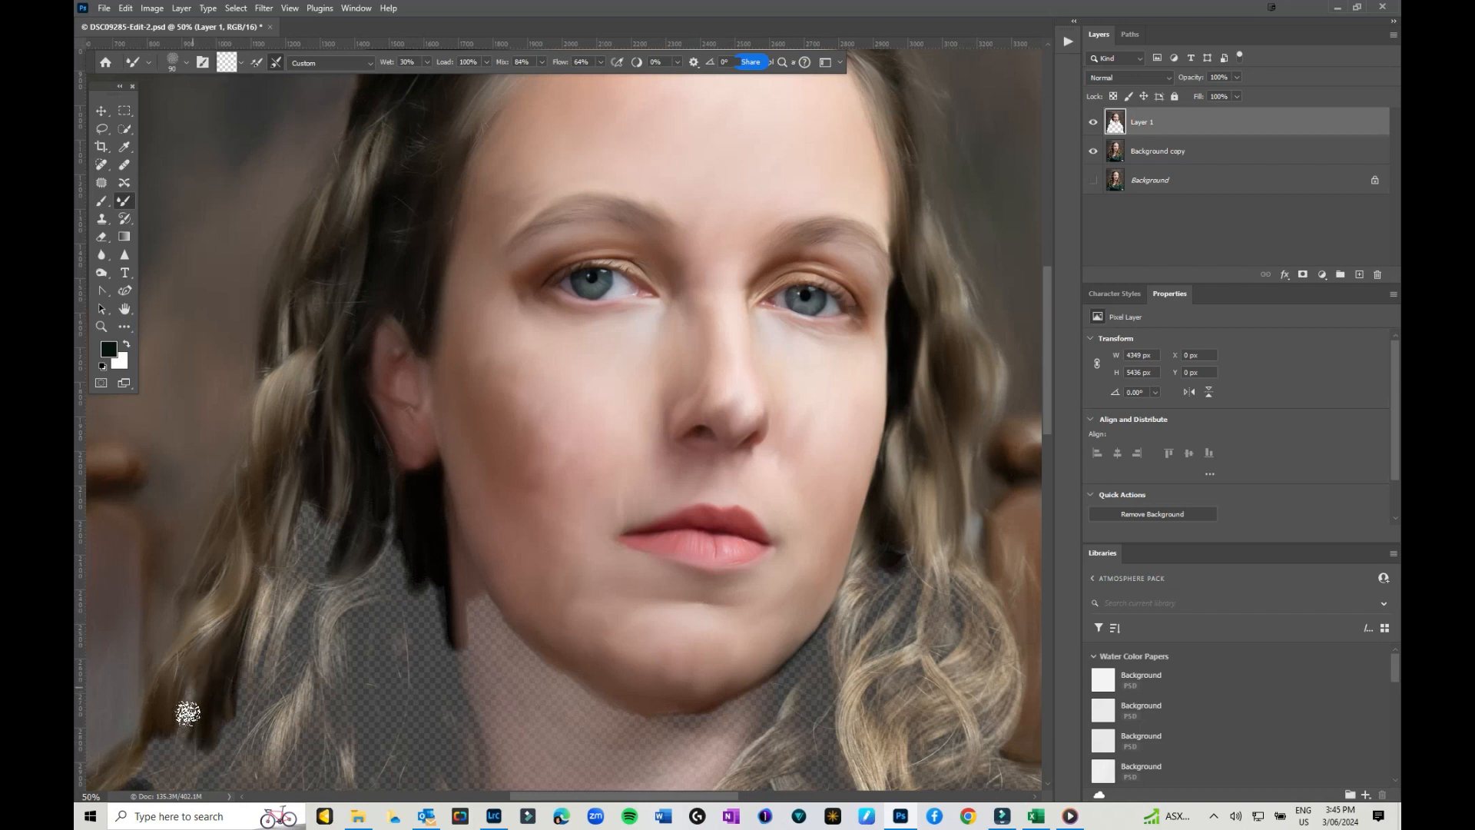
drag(283, 560, 279, 623)
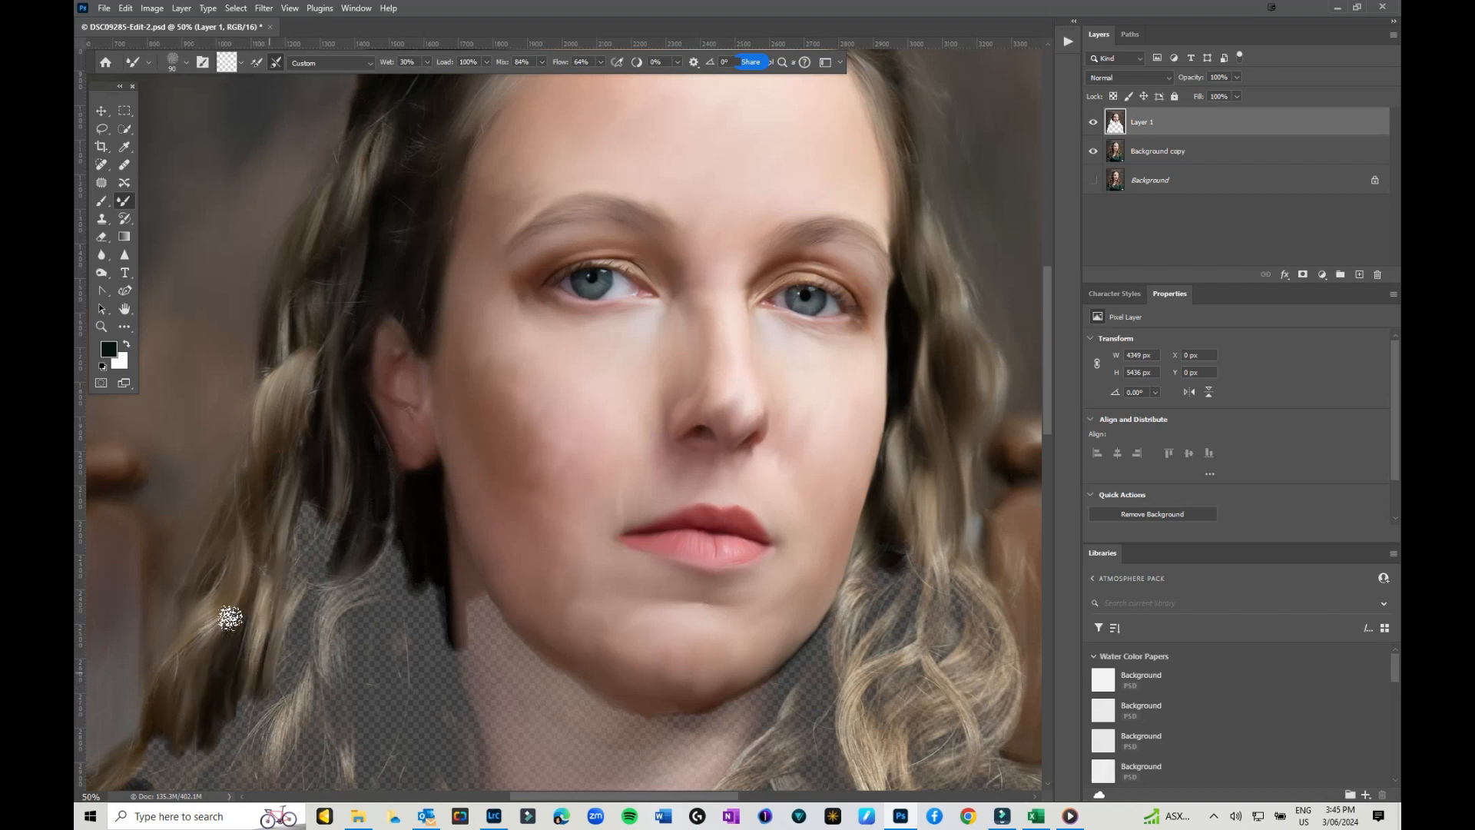
drag(319, 504, 293, 586)
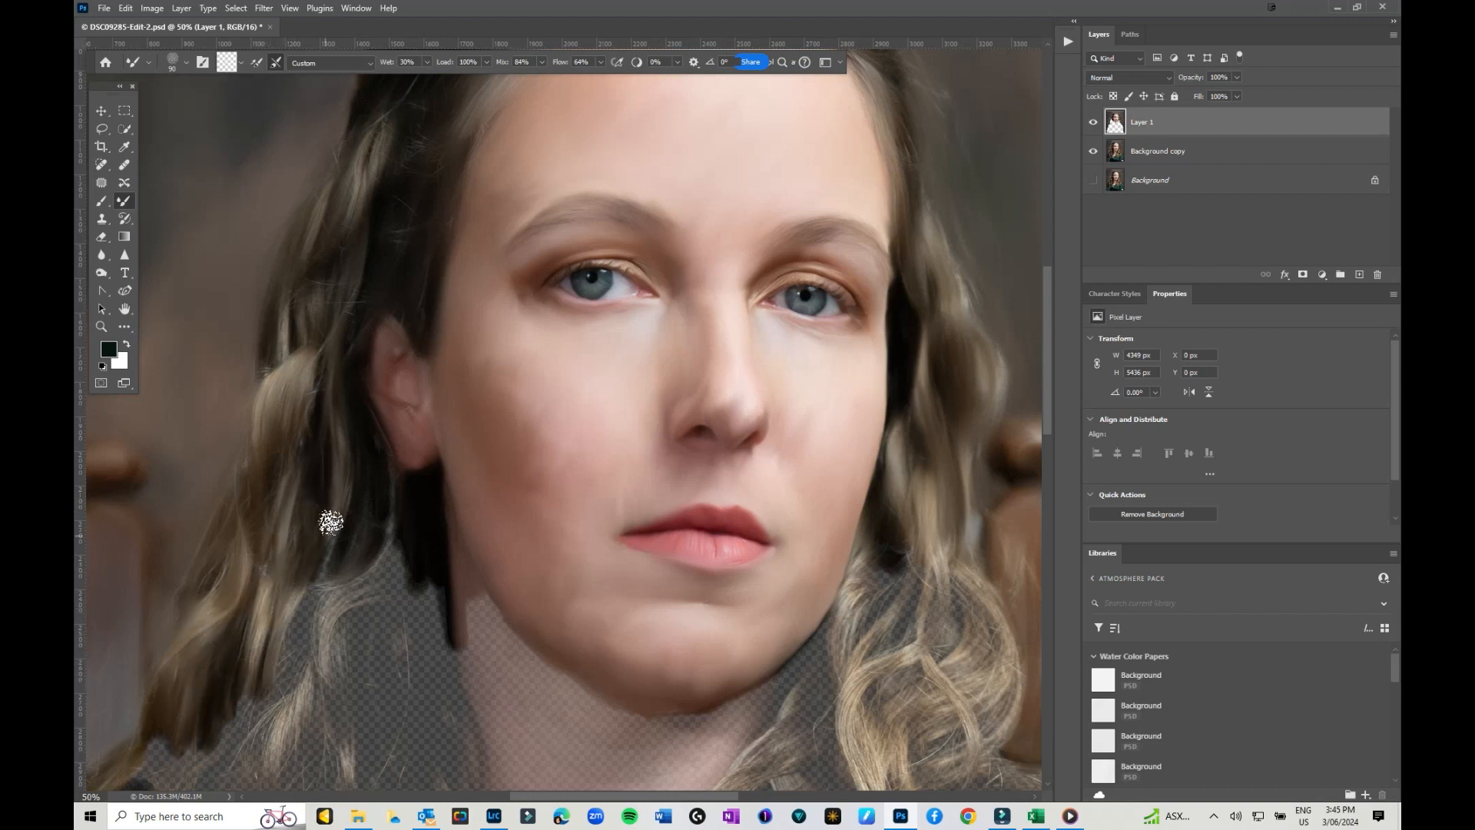
- Blend the long curls on her right side strand by strand, following their shape down over the shoulder
mouse_move(318, 597)
mouse_down()
mouse_move(347, 596)
mouse_move(672, 369)
mouse_up()
drag(490, 508, 443, 618)
drag(382, 663, 330, 779)
drag(439, 640, 419, 781)
drag(521, 555, 435, 743)
drag(591, 447, 518, 524)
drag(695, 330, 718, 461)
drag(728, 355, 769, 592)
mouse_move(669, 354)
mouse_down()
mouse_move(691, 576)
mouse_move(637, 592)
mouse_up()
drag(607, 461, 553, 599)
mouse_move(553, 546)
mouse_down()
mouse_move(502, 629)
mouse_move(579, 648)
mouse_up()
mouse_move(731, 529)
mouse_down()
mouse_move(620, 399)
mouse_move(612, 566)
mouse_move(553, 561)
mouse_move(504, 698)
mouse_up()
drag(542, 530, 461, 579)
drag(491, 515, 307, 775)
mouse_move(387, 601)
mouse_down()
mouse_move(474, 525)
mouse_move(560, 484)
mouse_move(537, 538)
mouse_up()
drag(538, 538, 495, 581)
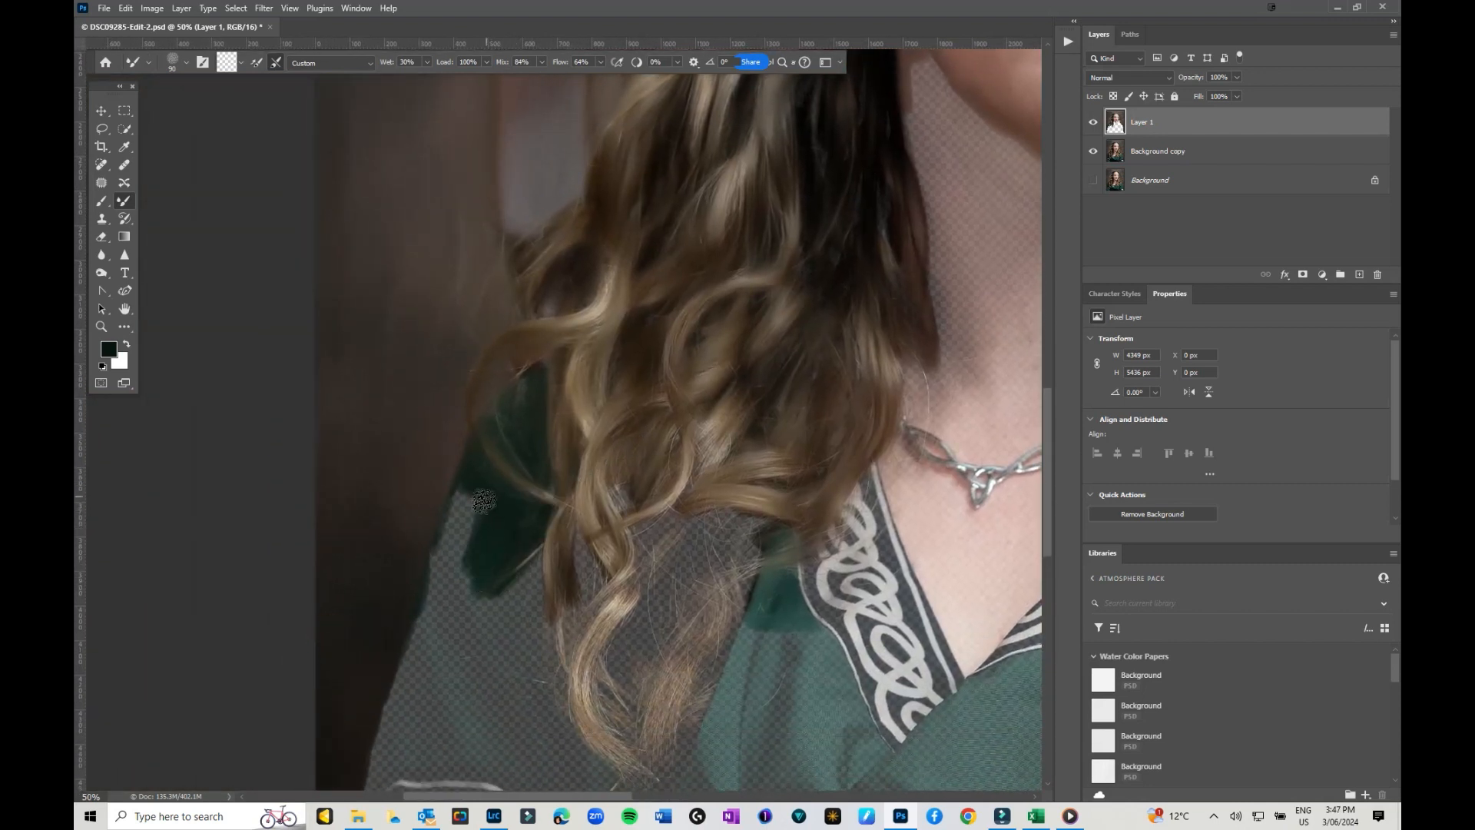
- Enlarge the brush to 125 px and blend the green fabric of her right upper sleeve down to the knotwork armband
drag(483, 501, 462, 491)
mouse_move(437, 560)
mouse_down()
mouse_move(444, 651)
mouse_move(475, 716)
mouse_up()
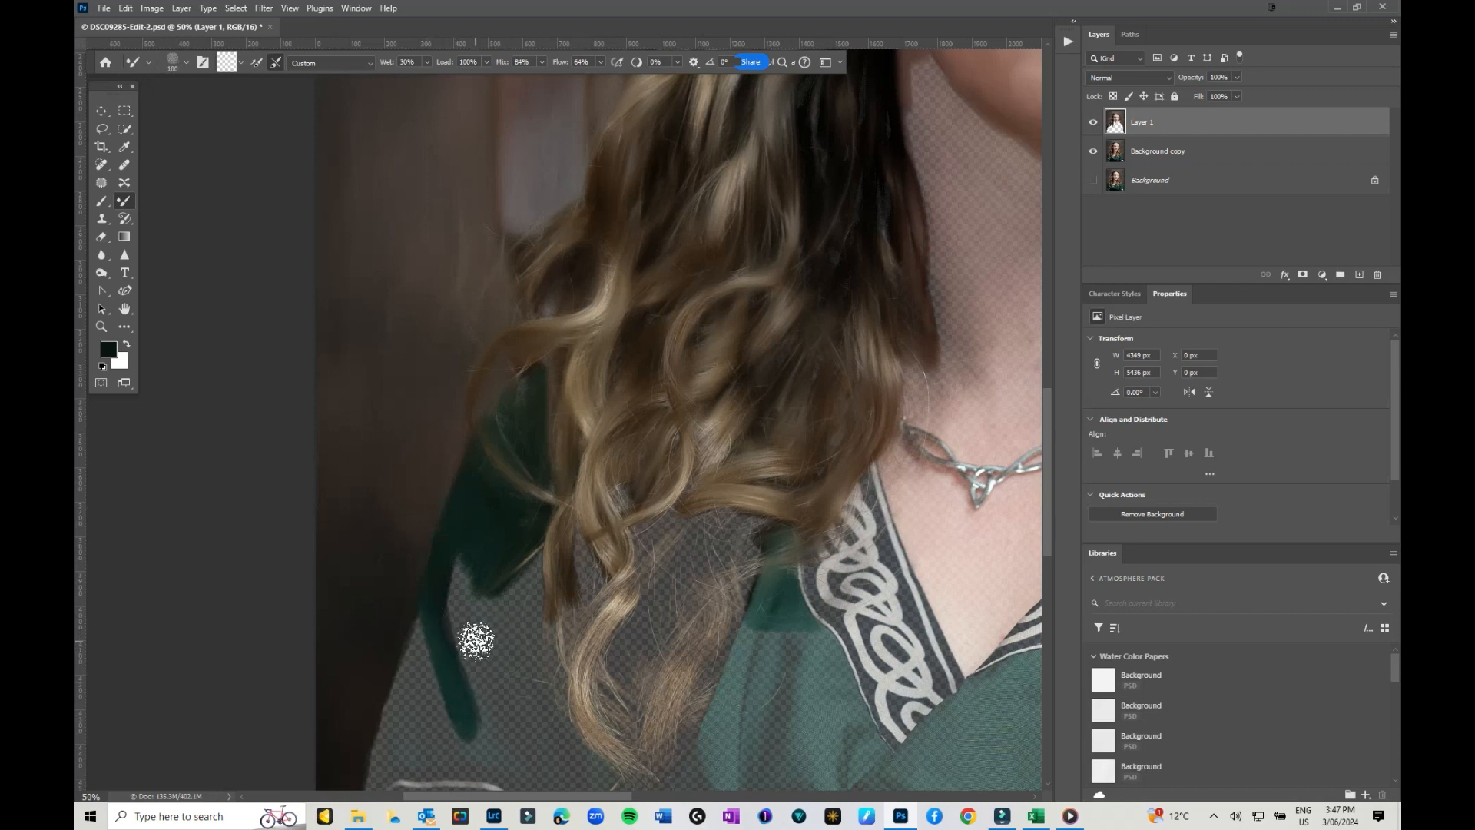
key(])
mouse_move(464, 550)
mouse_down()
mouse_move(518, 775)
mouse_move(465, 679)
mouse_move(488, 769)
mouse_move(380, 768)
mouse_move(416, 638)
mouse_move(404, 712)
mouse_move(432, 634)
mouse_move(429, 758)
mouse_move(450, 717)
mouse_move(472, 751)
mouse_move(474, 646)
mouse_move(527, 494)
mouse_up()
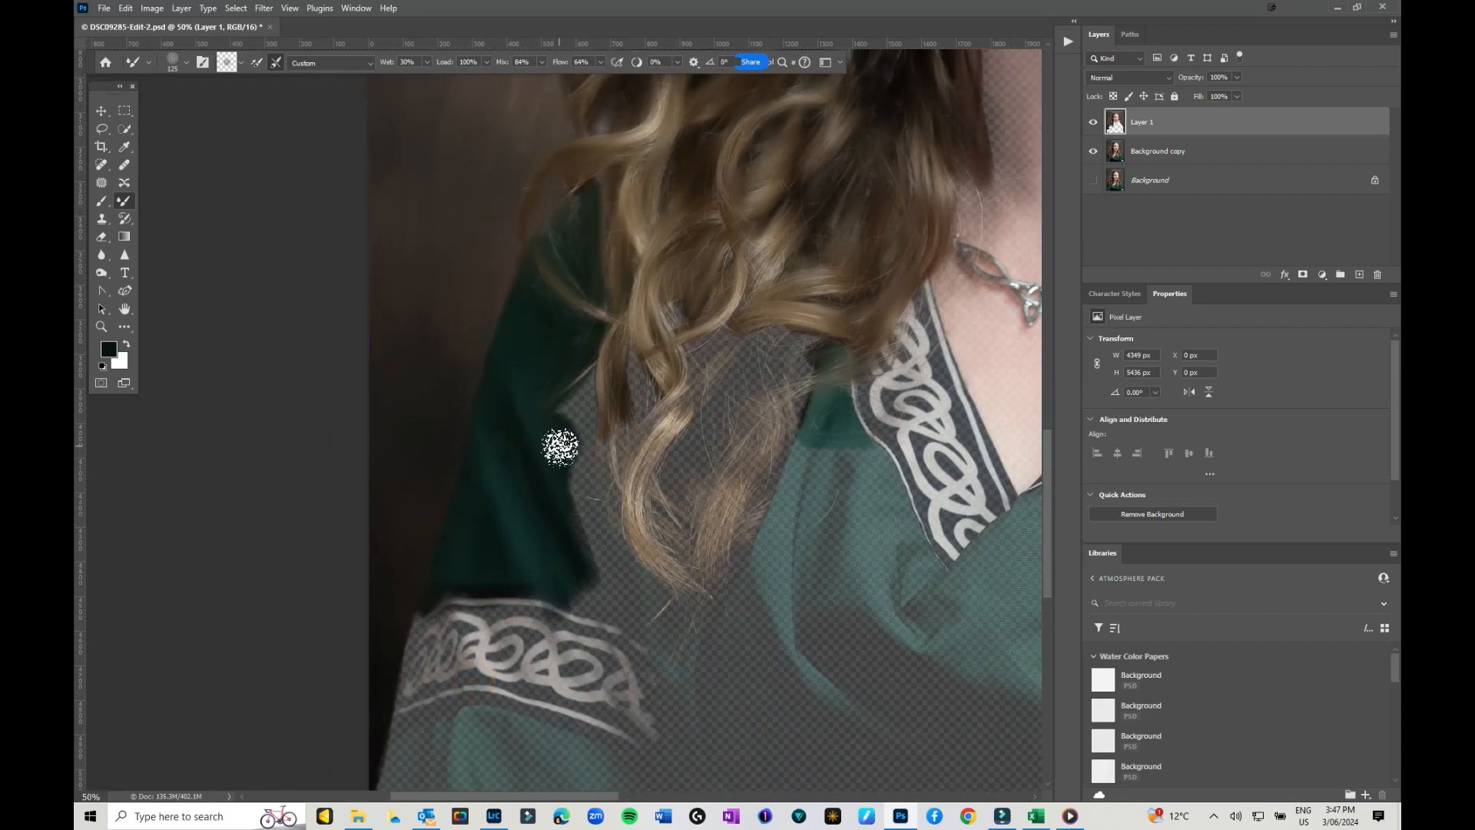
mouse_move(549, 458)
mouse_down()
mouse_move(583, 412)
mouse_move(546, 438)
mouse_move(592, 376)
mouse_move(565, 351)
mouse_up()
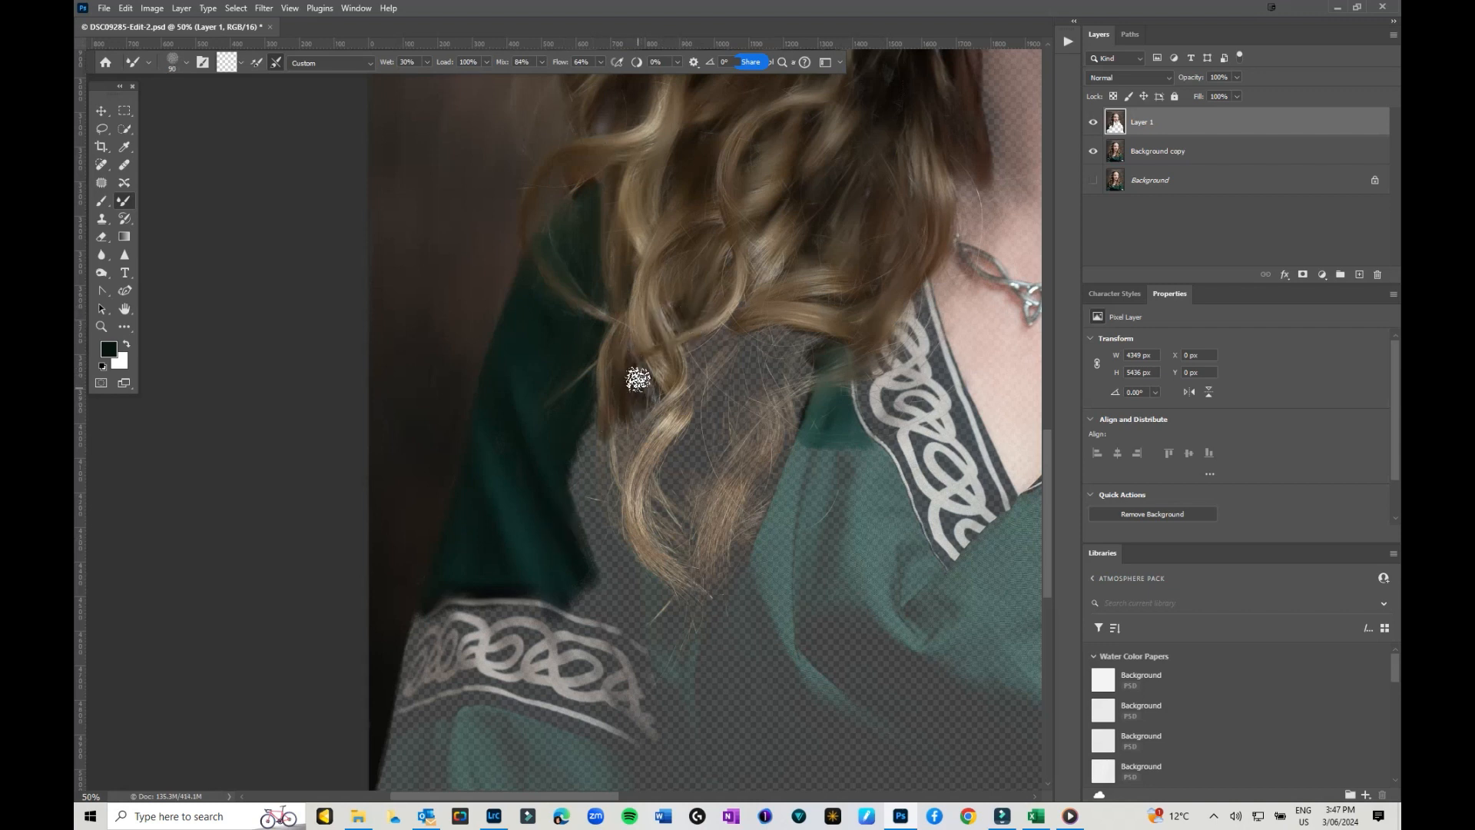
- Blend the lower curl ends on her right side and the sleeve fabric beside them with a 90 px brush
mouse_move(614, 532)
mouse_down()
mouse_move(584, 418)
mouse_move(591, 541)
mouse_move(568, 451)
mouse_move(606, 603)
mouse_move(584, 606)
mouse_move(606, 615)
mouse_move(576, 605)
mouse_move(574, 575)
mouse_move(636, 626)
mouse_move(619, 551)
mouse_up()
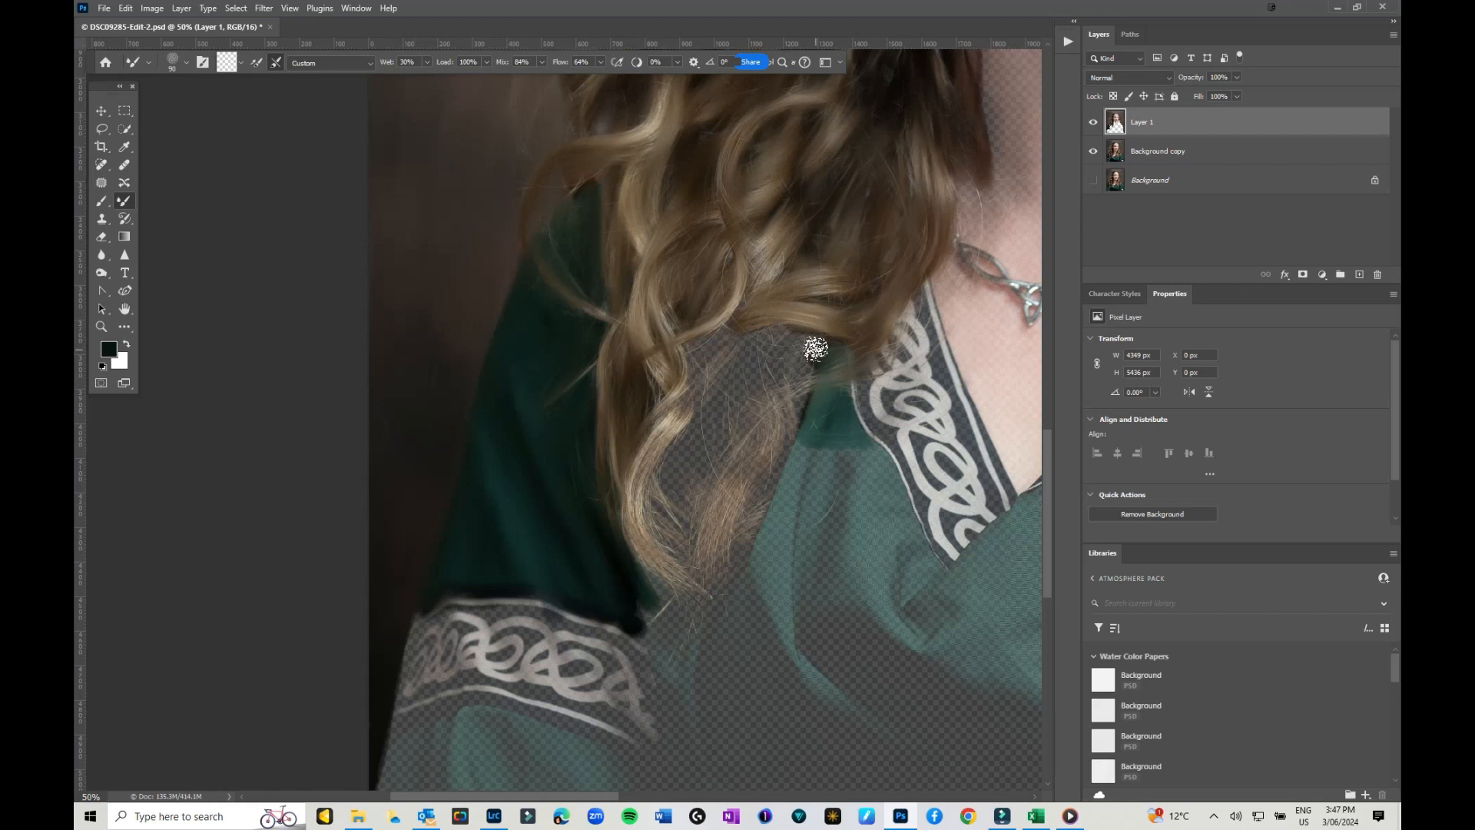
mouse_move(768, 393)
mouse_down()
mouse_move(794, 414)
mouse_move(731, 515)
mouse_move(729, 568)
mouse_move(741, 482)
mouse_move(717, 595)
mouse_move(733, 474)
mouse_move(708, 601)
mouse_move(728, 444)
mouse_move(705, 527)
mouse_up()
mouse_move(754, 451)
mouse_down()
mouse_move(725, 584)
mouse_move(650, 604)
mouse_move(643, 464)
mouse_move(693, 452)
mouse_move(685, 412)
mouse_move(799, 342)
mouse_up()
drag(637, 449, 591, 297)
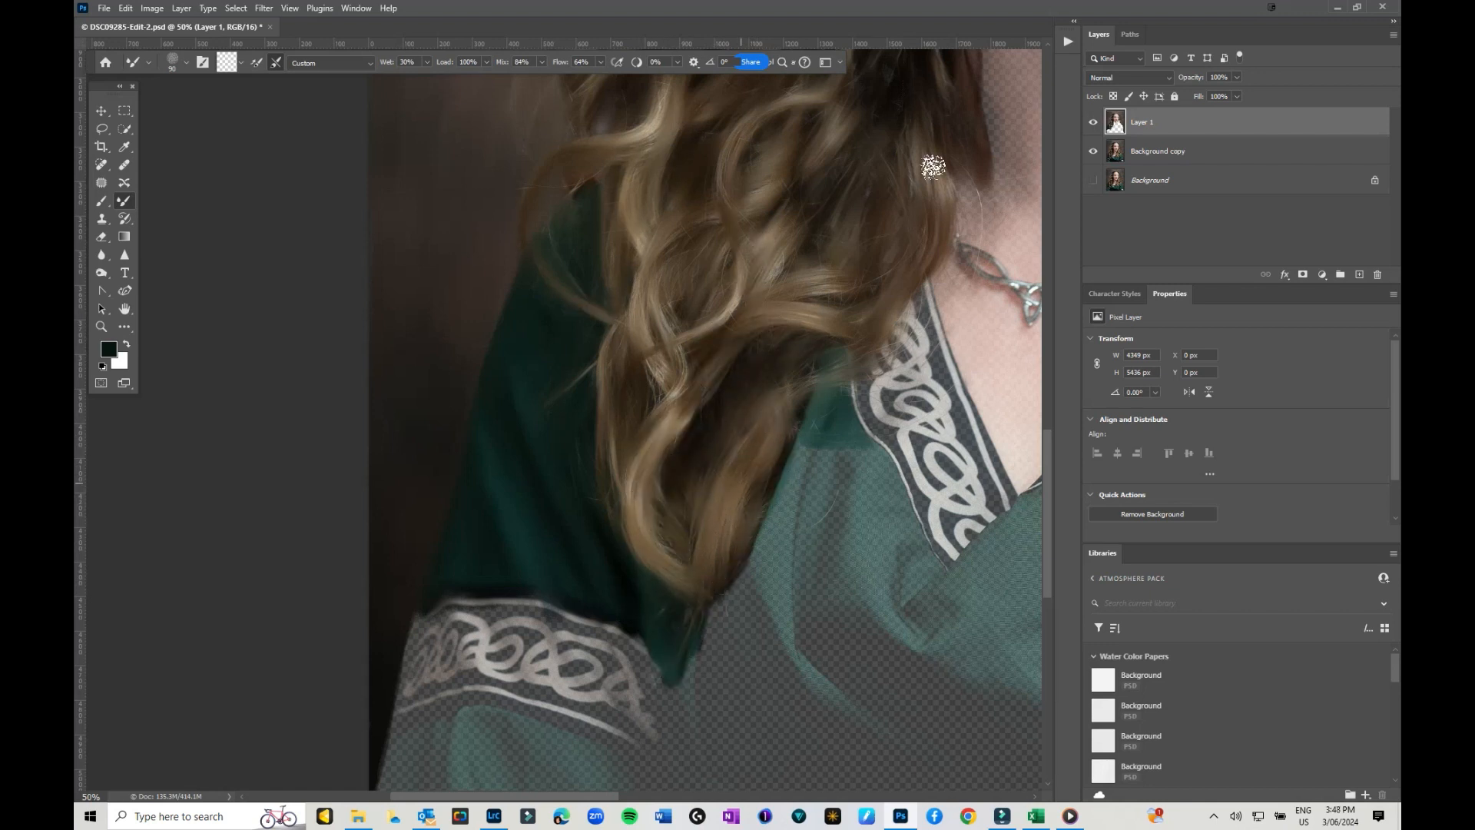
- Continue blending the hair and the green dress fabric across the chest toward her left side
drag(932, 166, 501, 228)
mouse_move(529, 322)
mouse_down()
mouse_move(587, 215)
mouse_move(620, 209)
mouse_move(650, 327)
mouse_move(734, 305)
mouse_move(947, 186)
mouse_move(783, 312)
mouse_move(801, 507)
mouse_move(755, 534)
mouse_move(651, 534)
mouse_move(758, 477)
mouse_move(794, 336)
mouse_move(654, 397)
mouse_move(732, 431)
mouse_move(601, 376)
mouse_move(615, 590)
mouse_move(599, 651)
mouse_move(632, 596)
mouse_move(632, 559)
mouse_move(736, 540)
mouse_move(706, 589)
mouse_move(719, 684)
mouse_move(839, 479)
mouse_move(833, 383)
mouse_move(921, 269)
mouse_move(953, 271)
mouse_move(959, 411)
mouse_move(881, 465)
mouse_move(825, 588)
mouse_move(876, 620)
mouse_move(958, 396)
mouse_up()
mouse_move(961, 301)
mouse_down()
mouse_move(747, 482)
mouse_move(784, 344)
mouse_move(891, 430)
mouse_move(845, 361)
mouse_move(775, 537)
mouse_move(840, 516)
mouse_move(869, 427)
mouse_move(749, 563)
mouse_up()
scroll(860, 563, down, 5)
drag(944, 309, 971, 537)
drag(946, 501, 794, 461)
mouse_move(814, 319)
mouse_down()
mouse_move(868, 407)
mouse_move(776, 377)
mouse_move(797, 316)
mouse_move(806, 543)
mouse_move(751, 619)
mouse_move(633, 567)
mouse_move(855, 510)
mouse_move(740, 740)
mouse_move(846, 612)
mouse_move(950, 418)
mouse_move(968, 604)
mouse_up()
mouse_move(968, 604)
mouse_down()
mouse_move(691, 527)
mouse_move(738, 504)
mouse_move(688, 481)
mouse_move(675, 637)
mouse_move(671, 471)
mouse_up()
- Blend the folds of the bodice and her left sleeve, along with the borders of the left armband
mouse_move(520, 754)
mouse_down()
mouse_move(796, 570)
mouse_move(777, 612)
mouse_move(677, 603)
mouse_move(619, 717)
mouse_move(731, 609)
mouse_move(701, 792)
mouse_move(855, 681)
mouse_move(669, 481)
mouse_move(635, 402)
mouse_move(507, 376)
mouse_move(525, 460)
mouse_move(510, 385)
mouse_move(402, 481)
mouse_move(471, 646)
mouse_move(592, 487)
mouse_move(510, 609)
mouse_move(612, 626)
mouse_move(554, 718)
mouse_up()
scroll(554, 718, right, 5)
mouse_move(530, 425)
mouse_down()
mouse_move(807, 669)
mouse_move(678, 653)
mouse_move(672, 590)
mouse_move(741, 589)
mouse_move(807, 398)
mouse_up()
scroll(803, 453, down, 7)
scroll(803, 453, left, 3)
mouse_move(797, 500)
mouse_down()
mouse_move(582, 443)
mouse_move(439, 475)
mouse_move(524, 526)
mouse_move(813, 506)
mouse_move(848, 518)
mouse_move(671, 542)
mouse_move(1033, 517)
mouse_move(1036, 528)
mouse_move(746, 482)
mouse_move(997, 461)
mouse_up()
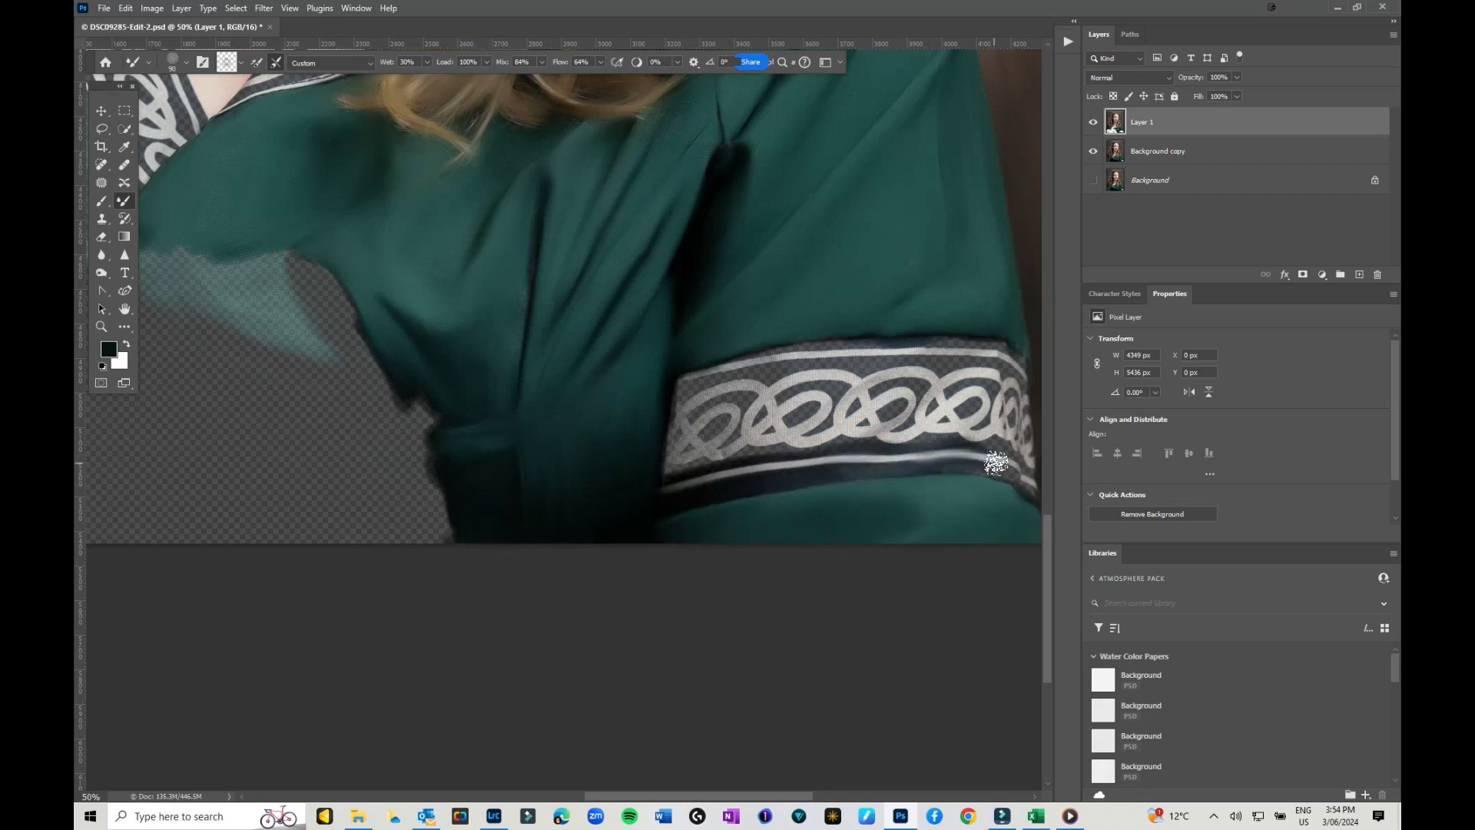
- Blend the remaining lower bodice and her right sleeve down to the image's bottom edge
scroll(646, 527, left, 8)
scroll(646, 527, up, 5)
mouse_move(499, 460)
mouse_down()
mouse_move(567, 517)
mouse_move(764, 549)
mouse_move(622, 566)
mouse_move(380, 382)
mouse_move(514, 385)
mouse_move(450, 329)
mouse_move(292, 609)
mouse_move(343, 685)
mouse_move(437, 619)
mouse_up()
scroll(260, 443, left, 8)
scroll(260, 444, down, 5)
mouse_move(261, 444)
mouse_down()
mouse_move(283, 596)
mouse_move(362, 438)
mouse_move(451, 438)
mouse_move(580, 630)
mouse_move(438, 527)
mouse_move(642, 520)
mouse_move(616, 517)
mouse_move(799, 540)
mouse_move(560, 471)
mouse_move(908, 431)
mouse_move(655, 444)
mouse_move(632, 573)
mouse_move(721, 540)
mouse_move(663, 565)
mouse_up()
- Inspect the neck, face, hair, chair and background for areas that still need blending
scroll(800, 540, right, 5)
scroll(799, 540, down, 1)
drag(639, 395, 658, 576)
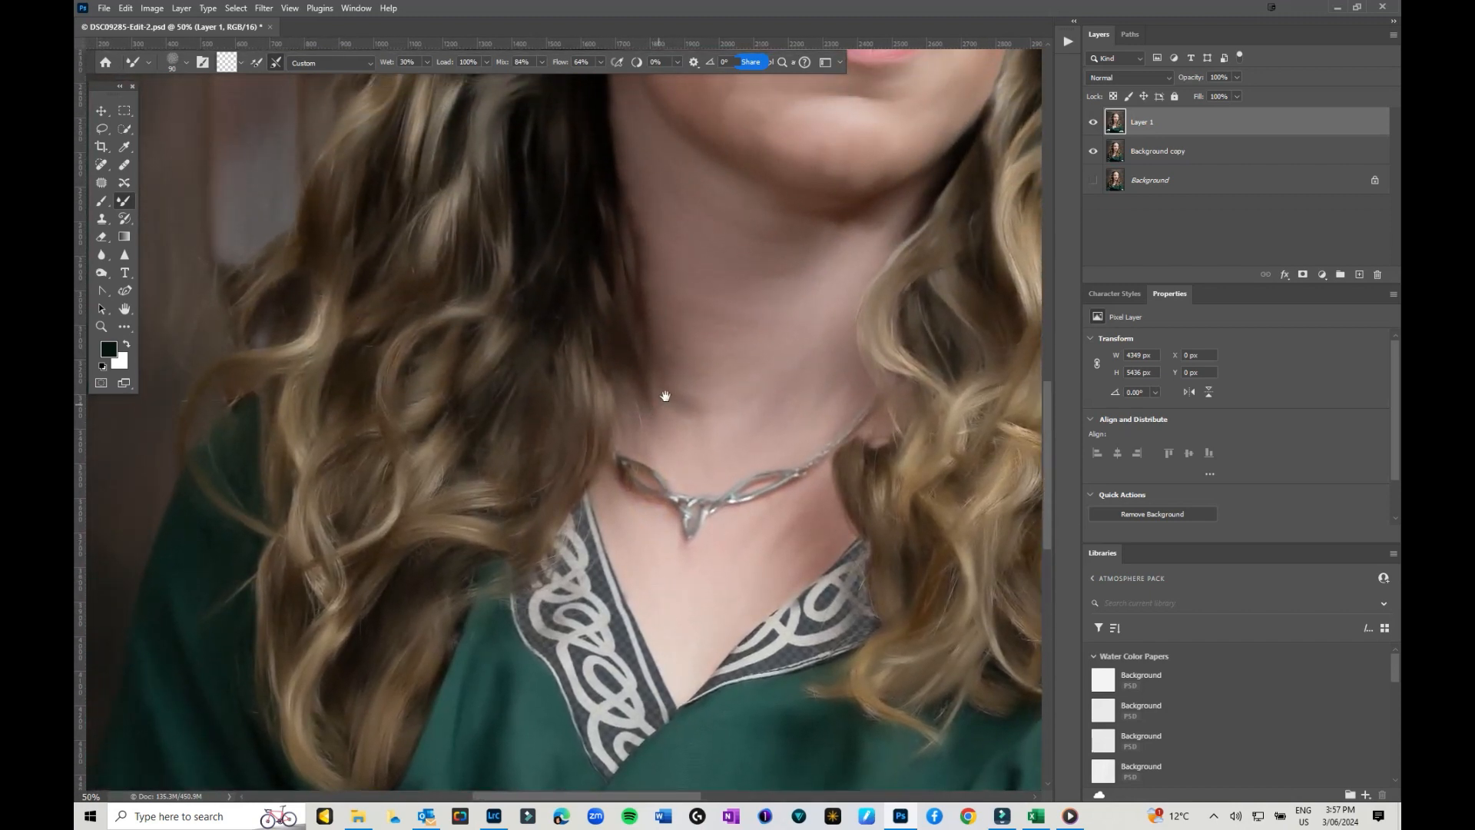
drag(665, 396, 678, 602)
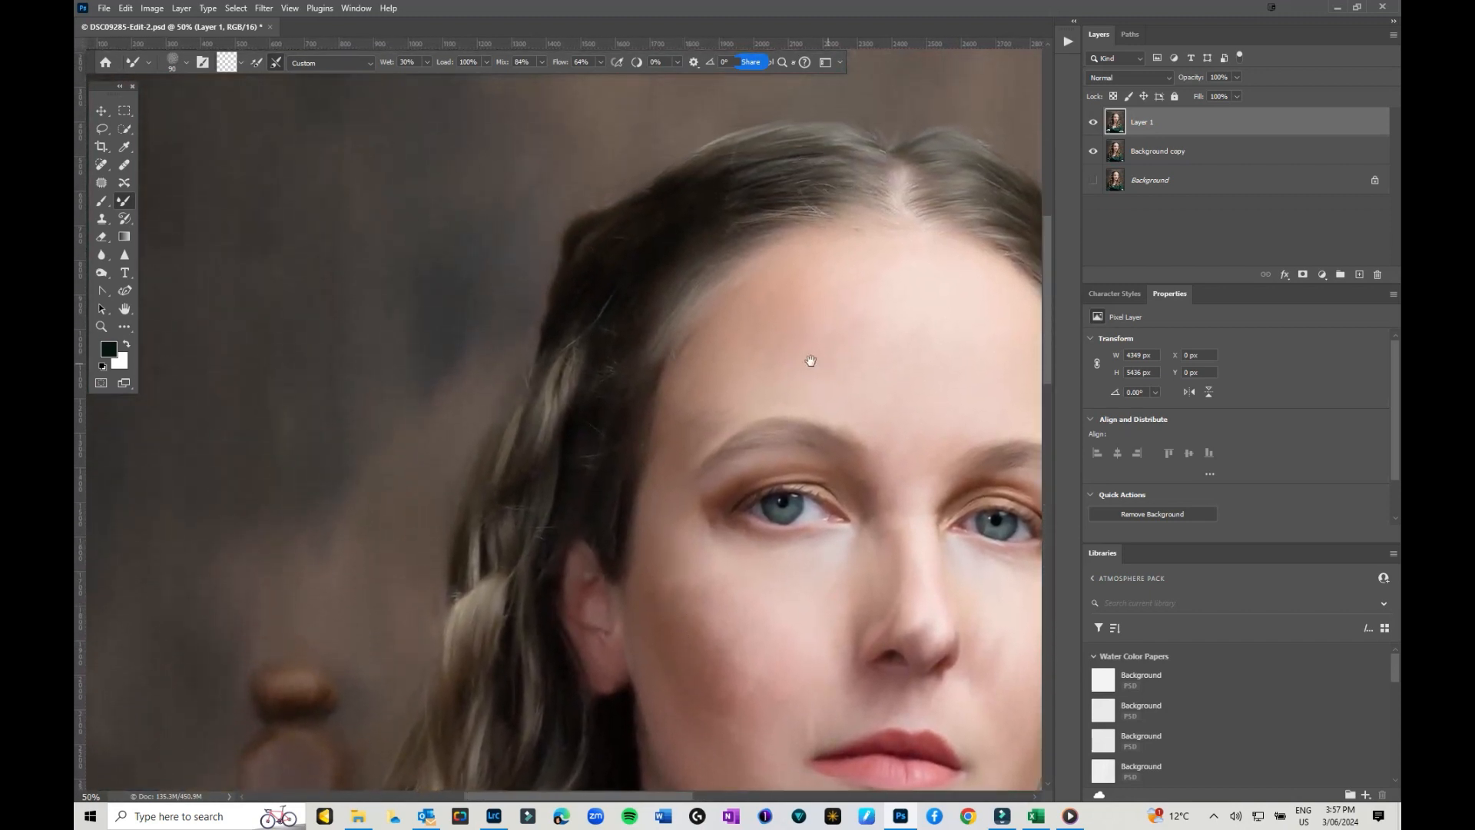
drag(811, 360, 658, 372)
drag(666, 547, 698, 387)
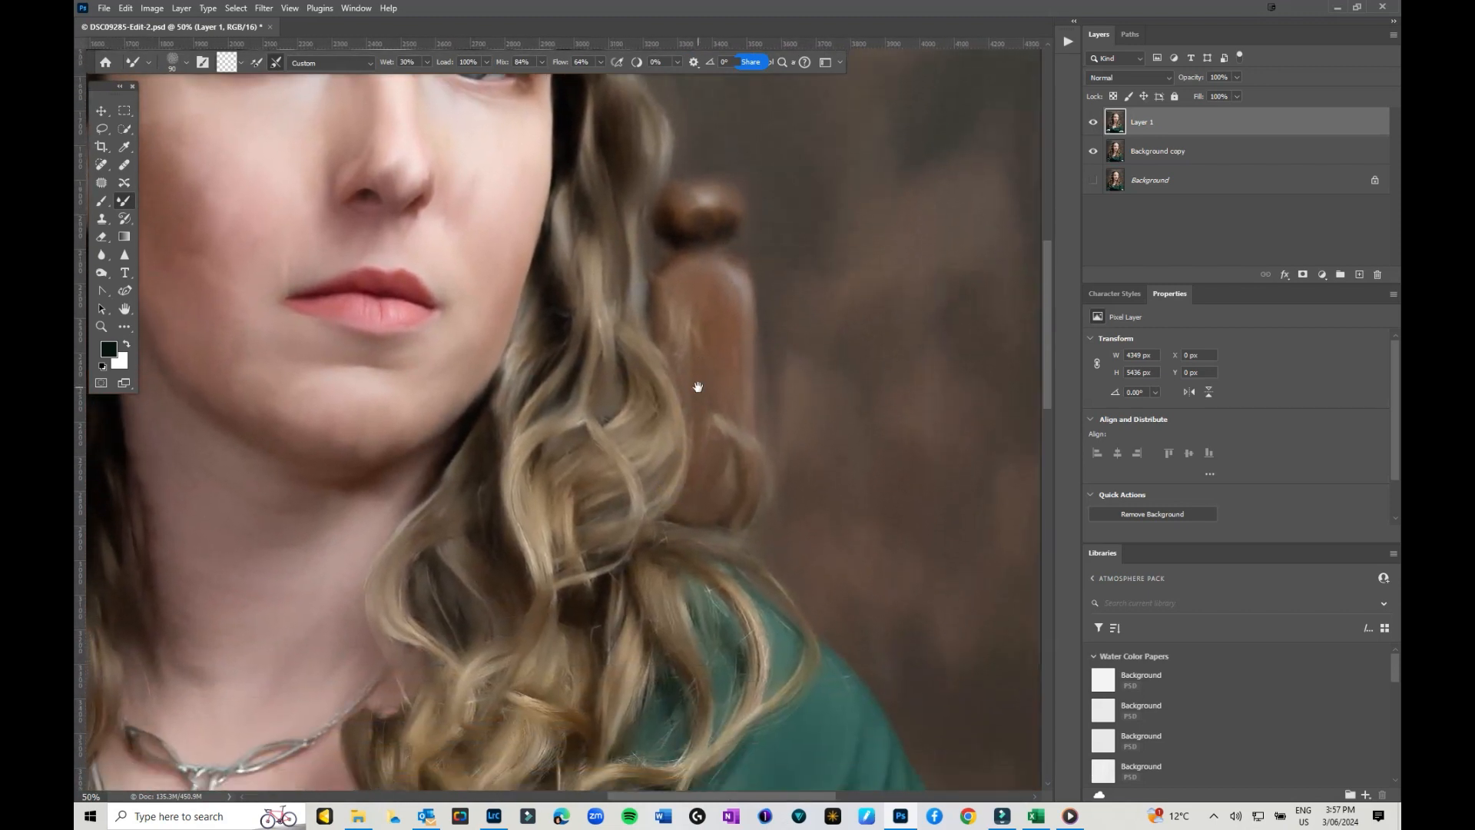
drag(676, 487, 770, 405)
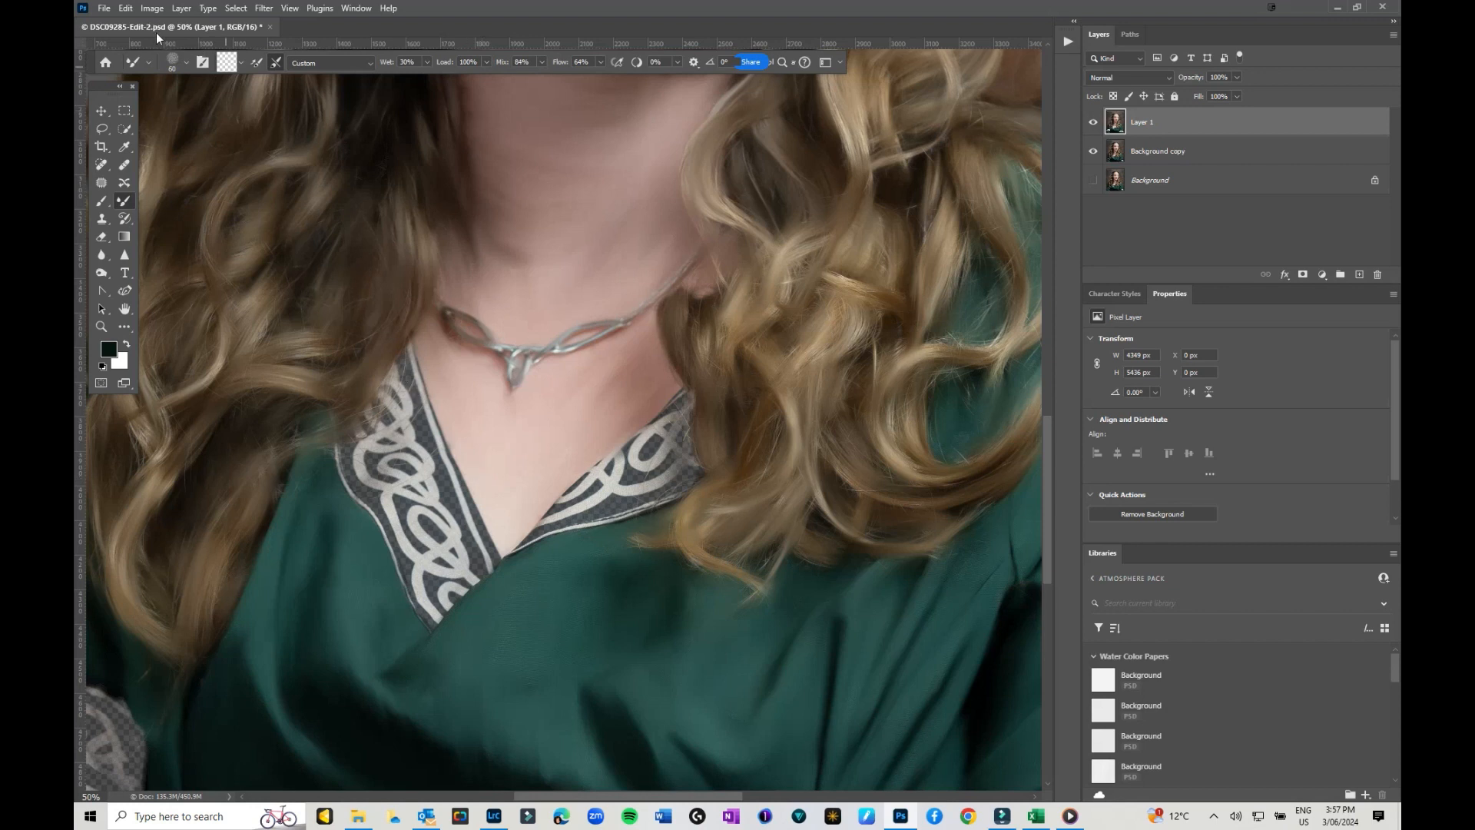
- Choose the Background Smoke Blender Brush preset and blend the knotwork trim along the dress's neckline at 150 px
click(180, 63)
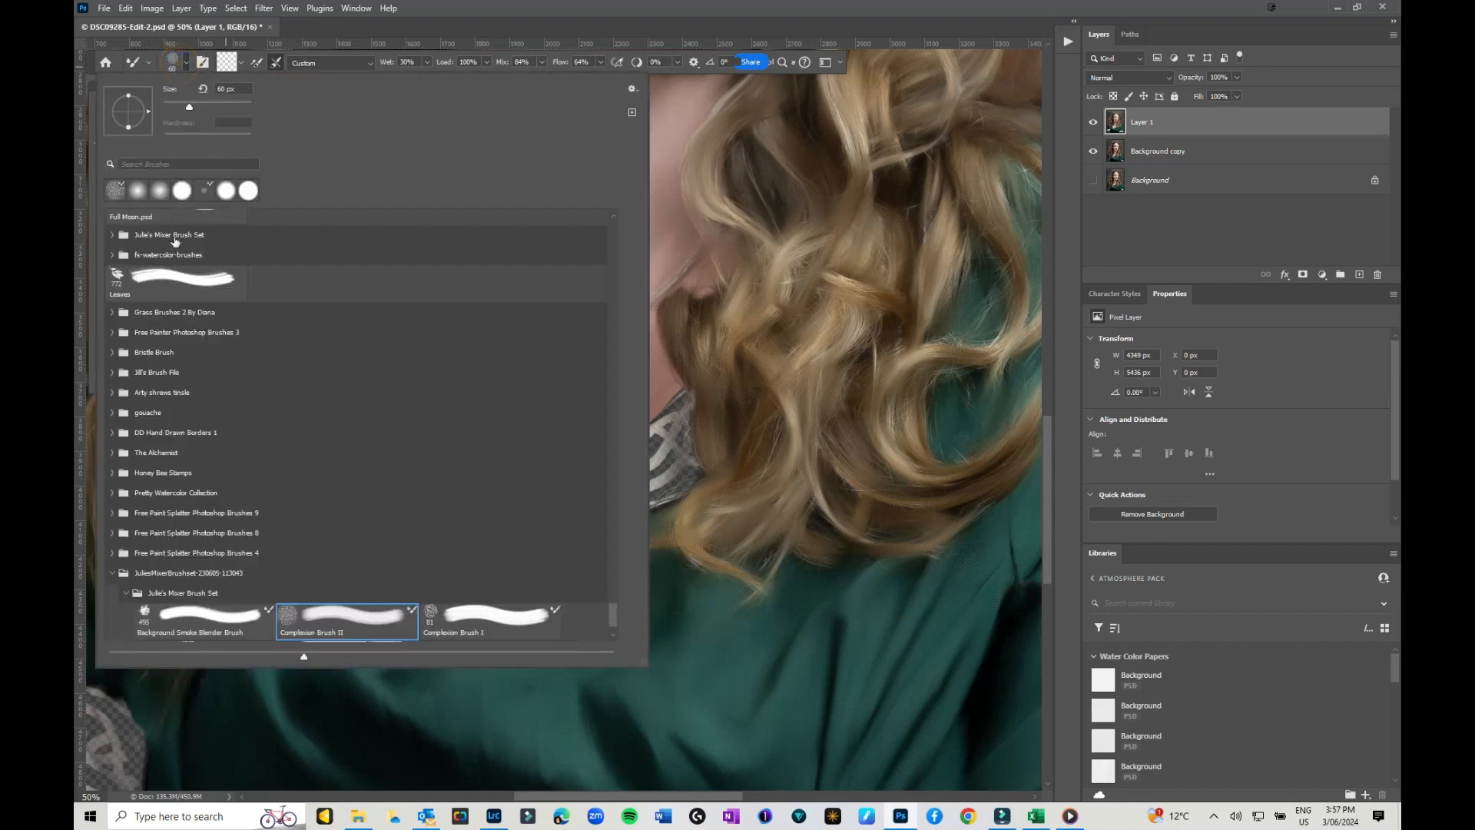
double_click(196, 619)
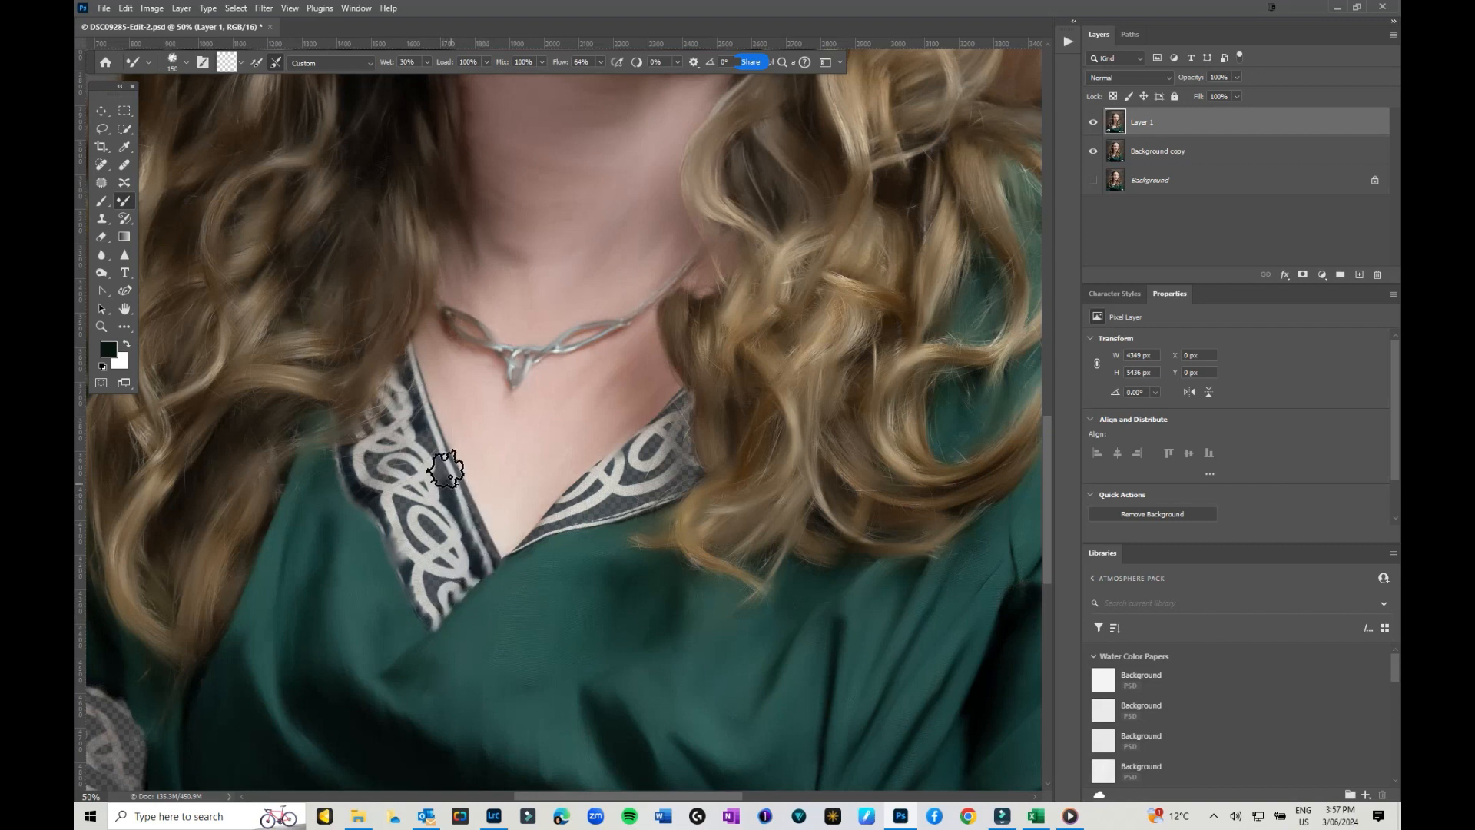
mouse_move(415, 423)
mouse_down()
mouse_move(395, 560)
mouse_move(692, 454)
mouse_move(555, 515)
mouse_move(868, 323)
mouse_up()
- Enlarge the brush to 250 px and blend the knotwork armbands on the sleeves
key(bracketright)
mouse_move(330, 586)
mouse_down()
mouse_move(289, 478)
mouse_move(230, 586)
mouse_move(319, 549)
mouse_up()
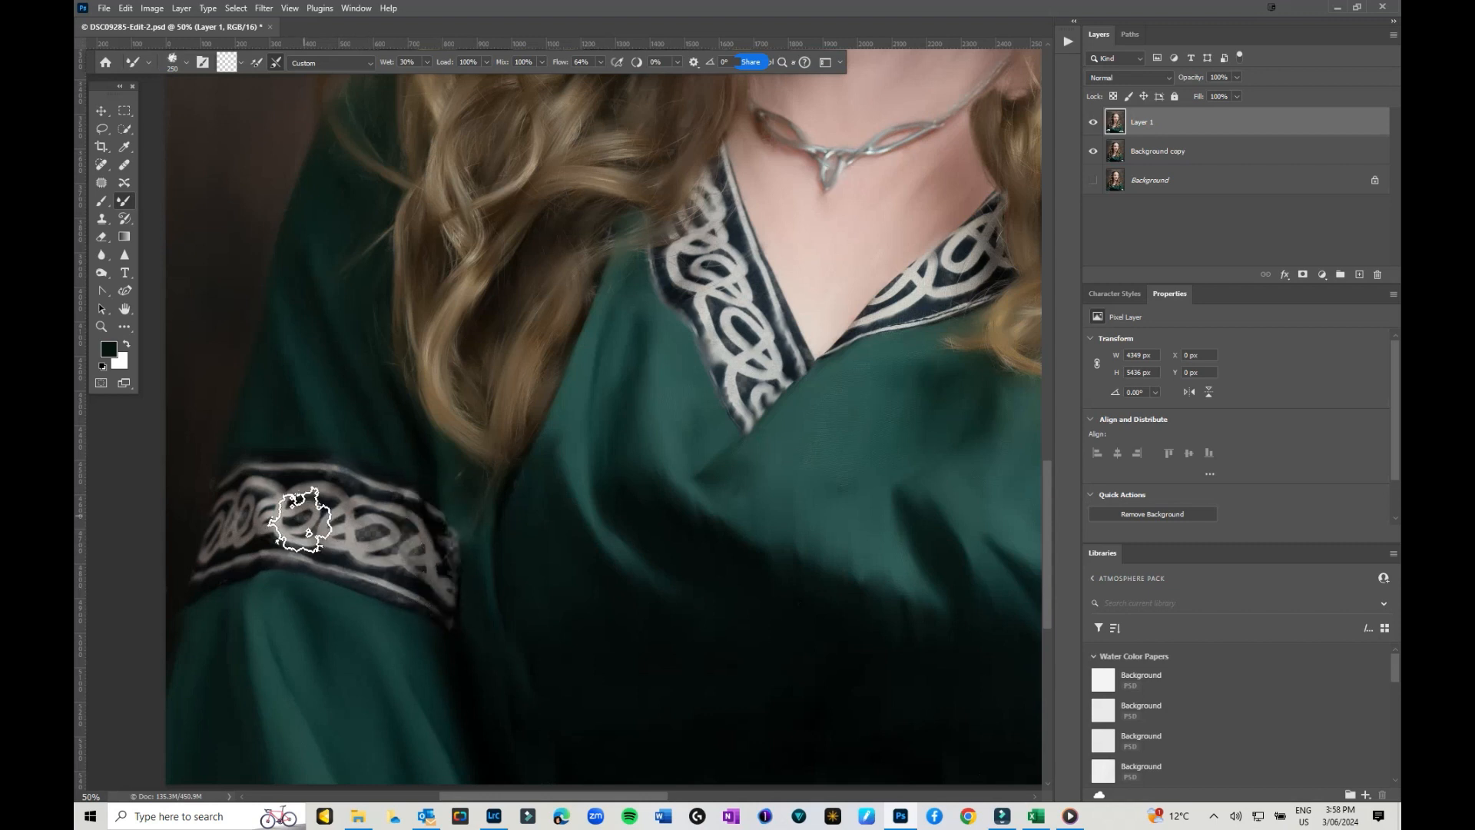
mouse_move(651, 576)
mouse_down()
mouse_move(569, 453)
mouse_move(523, 537)
mouse_move(845, 499)
mouse_move(830, 431)
mouse_move(585, 430)
mouse_move(772, 427)
mouse_move(545, 492)
mouse_move(644, 480)
mouse_up()
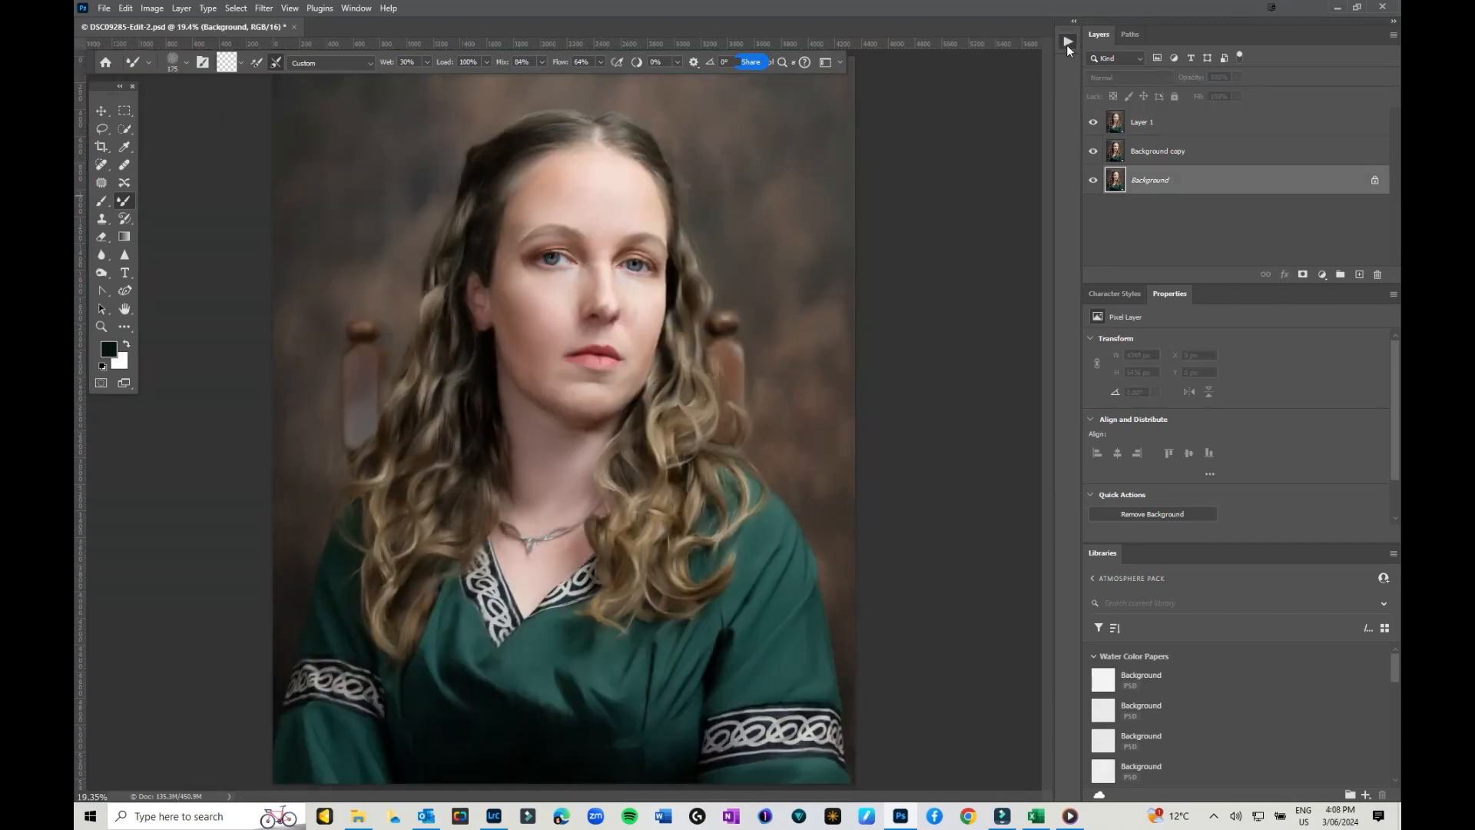
- Run the Cinematic action on the Background layer and look through the adjustment layers it adds
click(1066, 45)
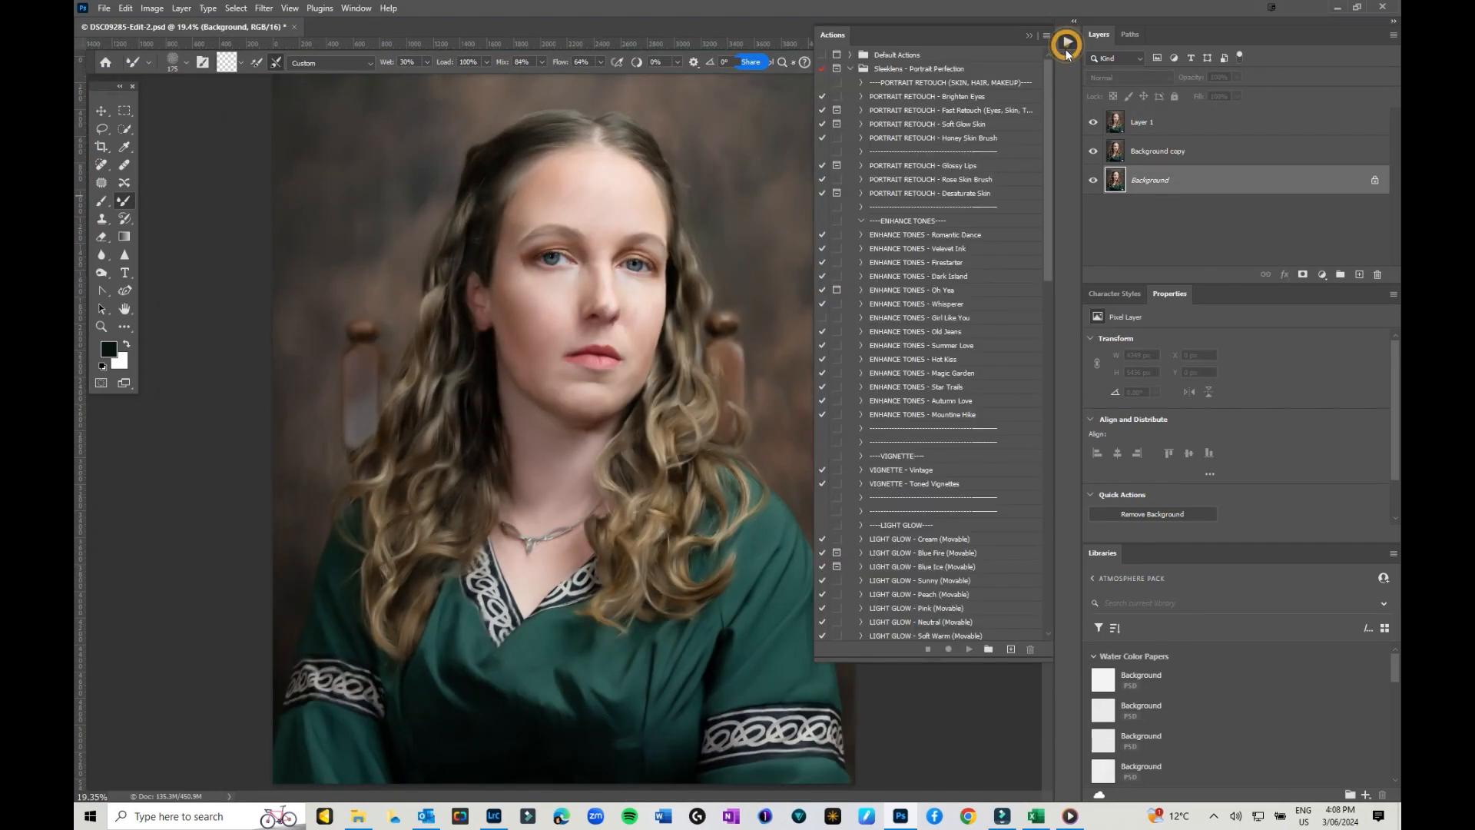
drag(1044, 214, 1032, 591)
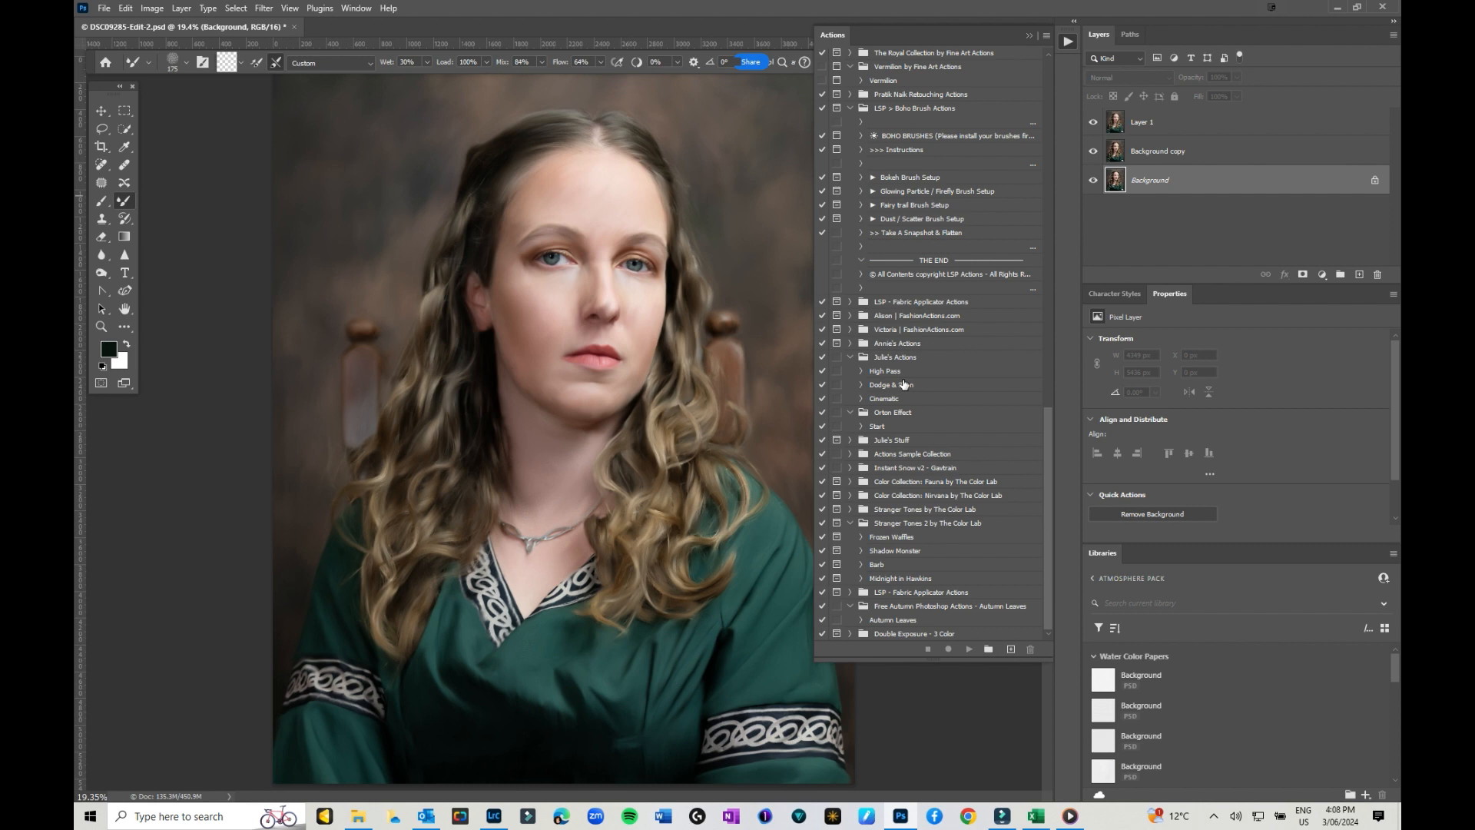
click(885, 400)
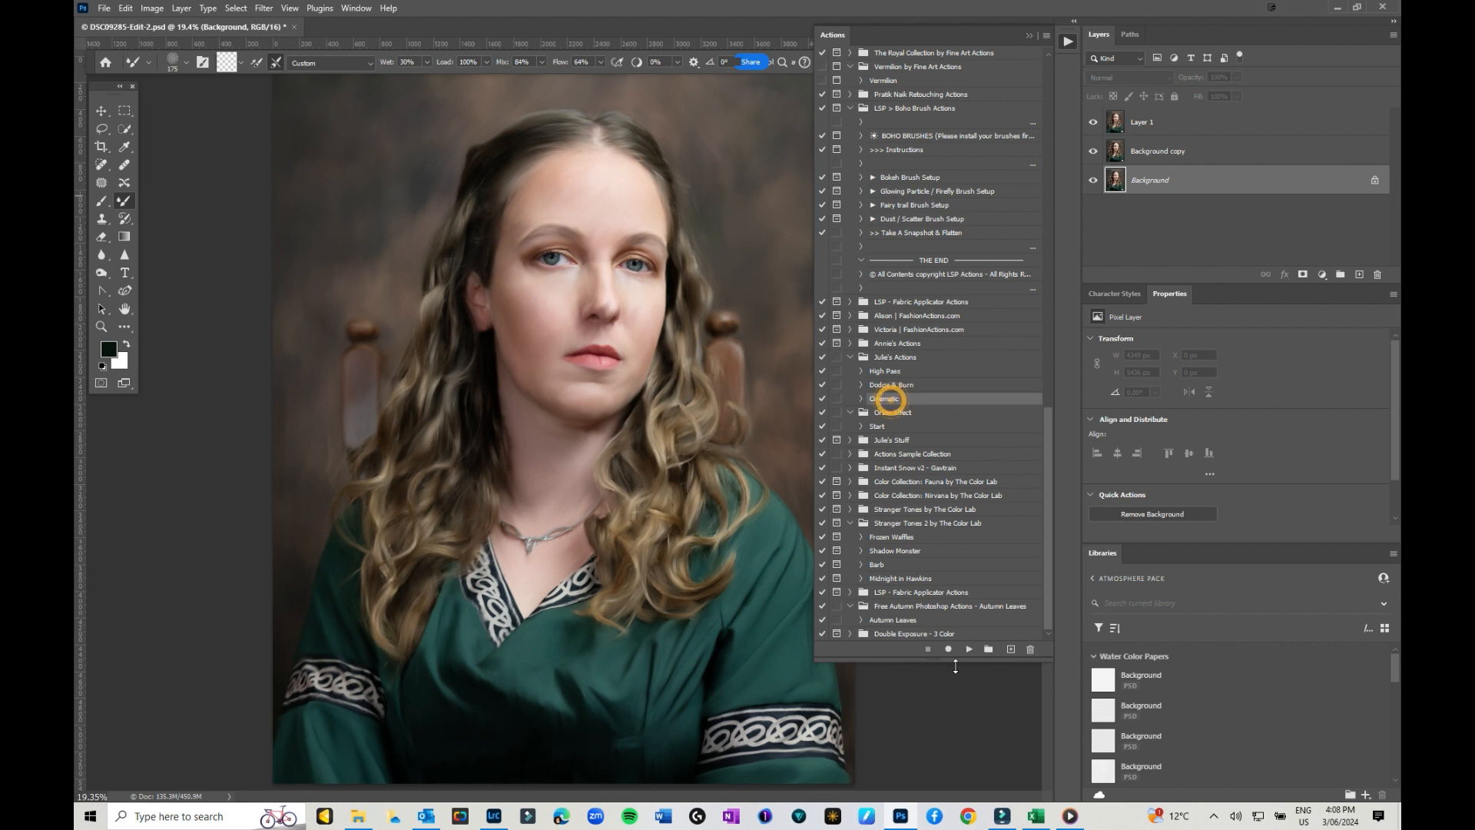
click(970, 650)
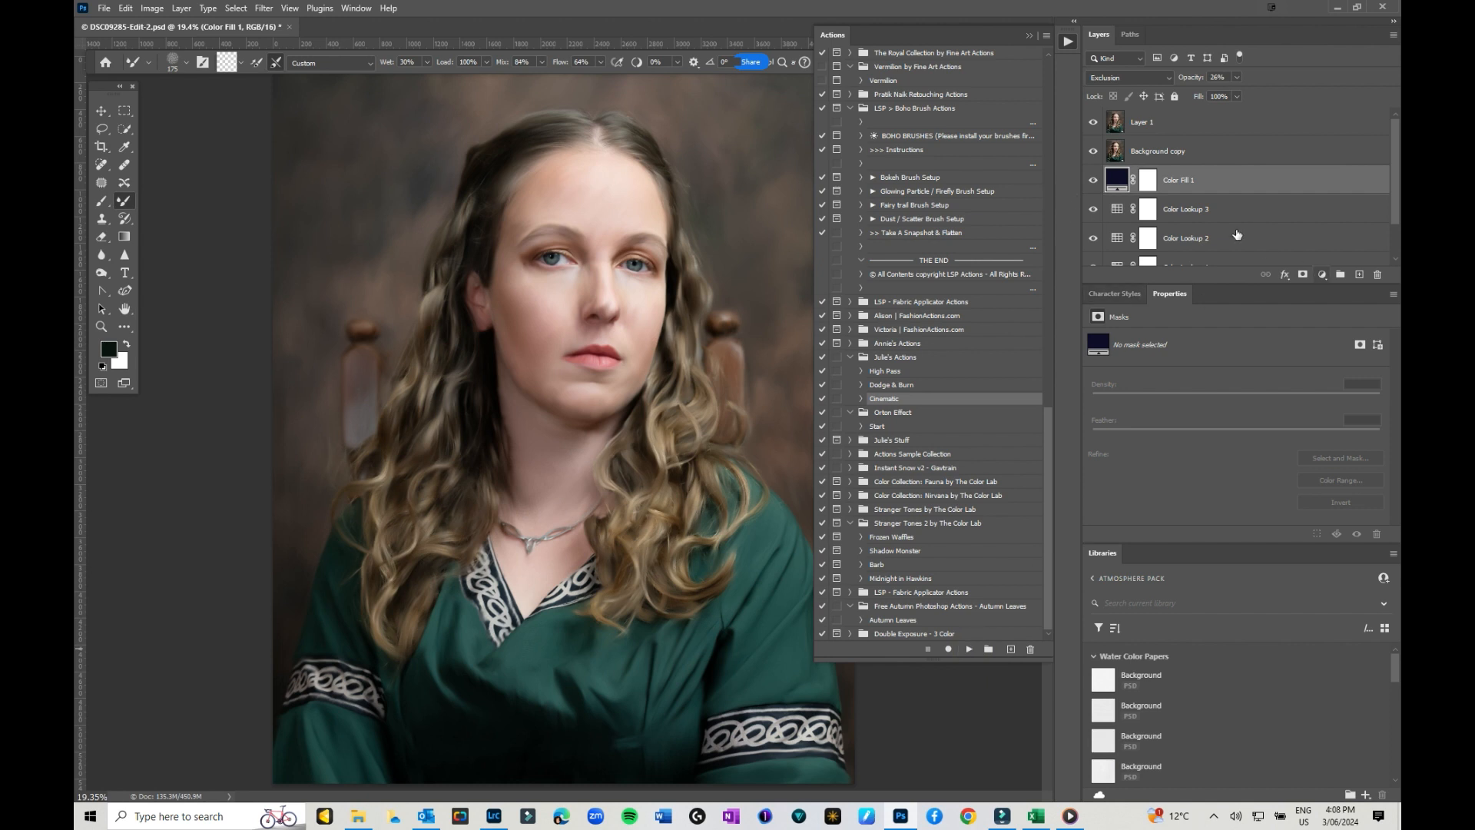
scroll(1197, 188, down, 3)
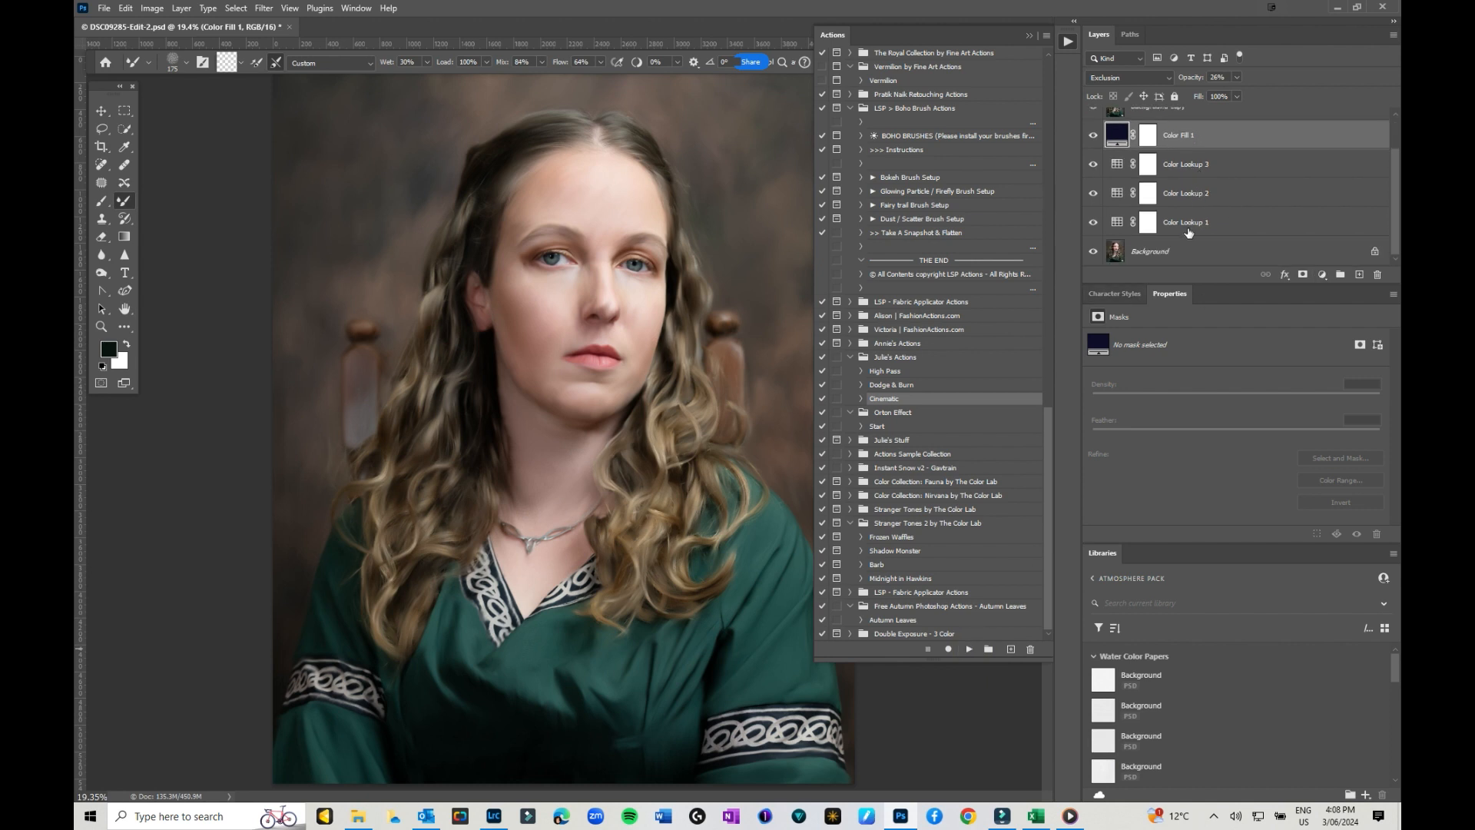
- Run the High Pass and Dodge & Burn actions on the Background layer
click(1167, 251)
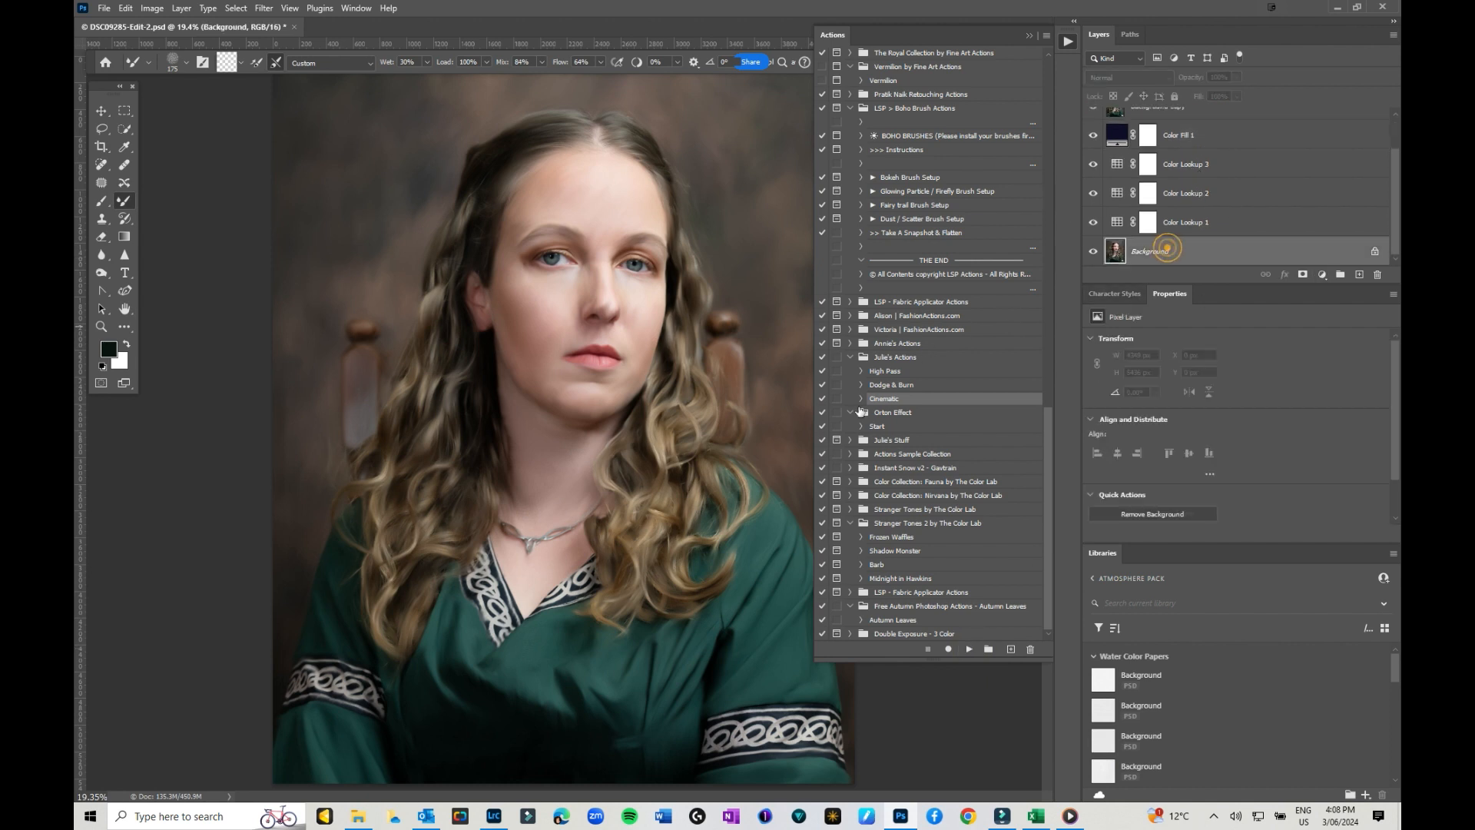
click(886, 372)
click(968, 650)
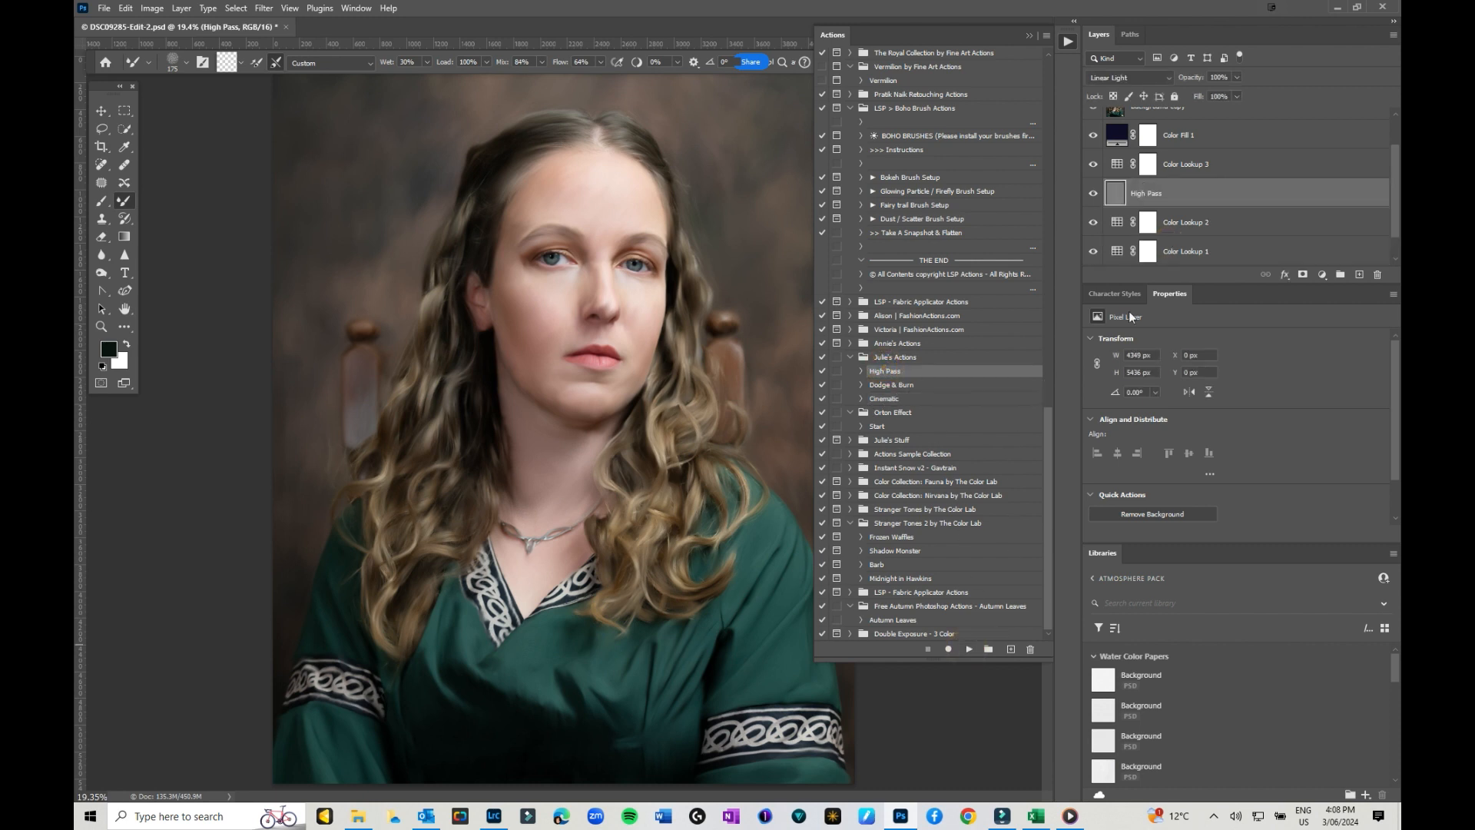
click(899, 385)
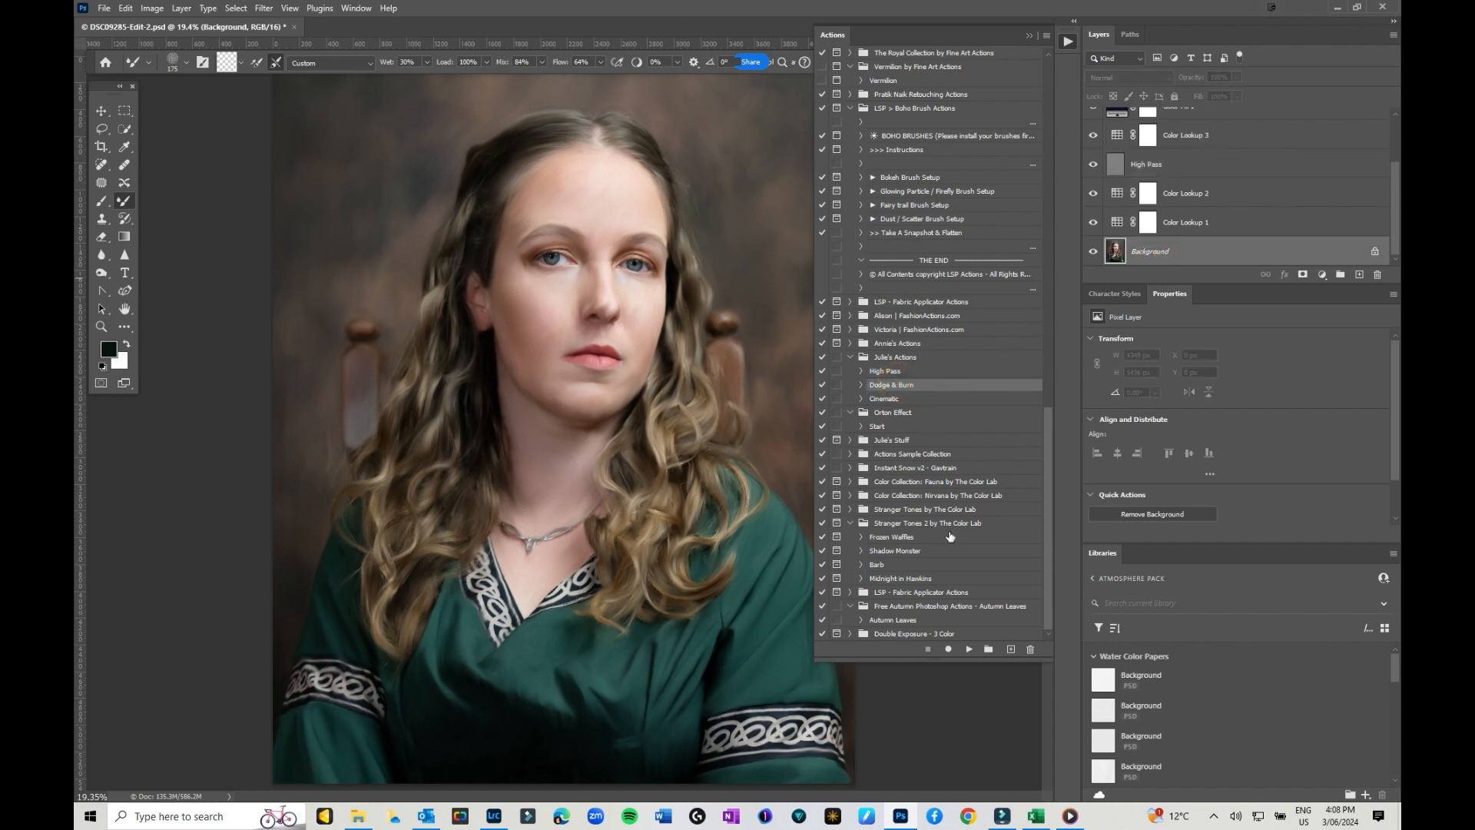
click(970, 650)
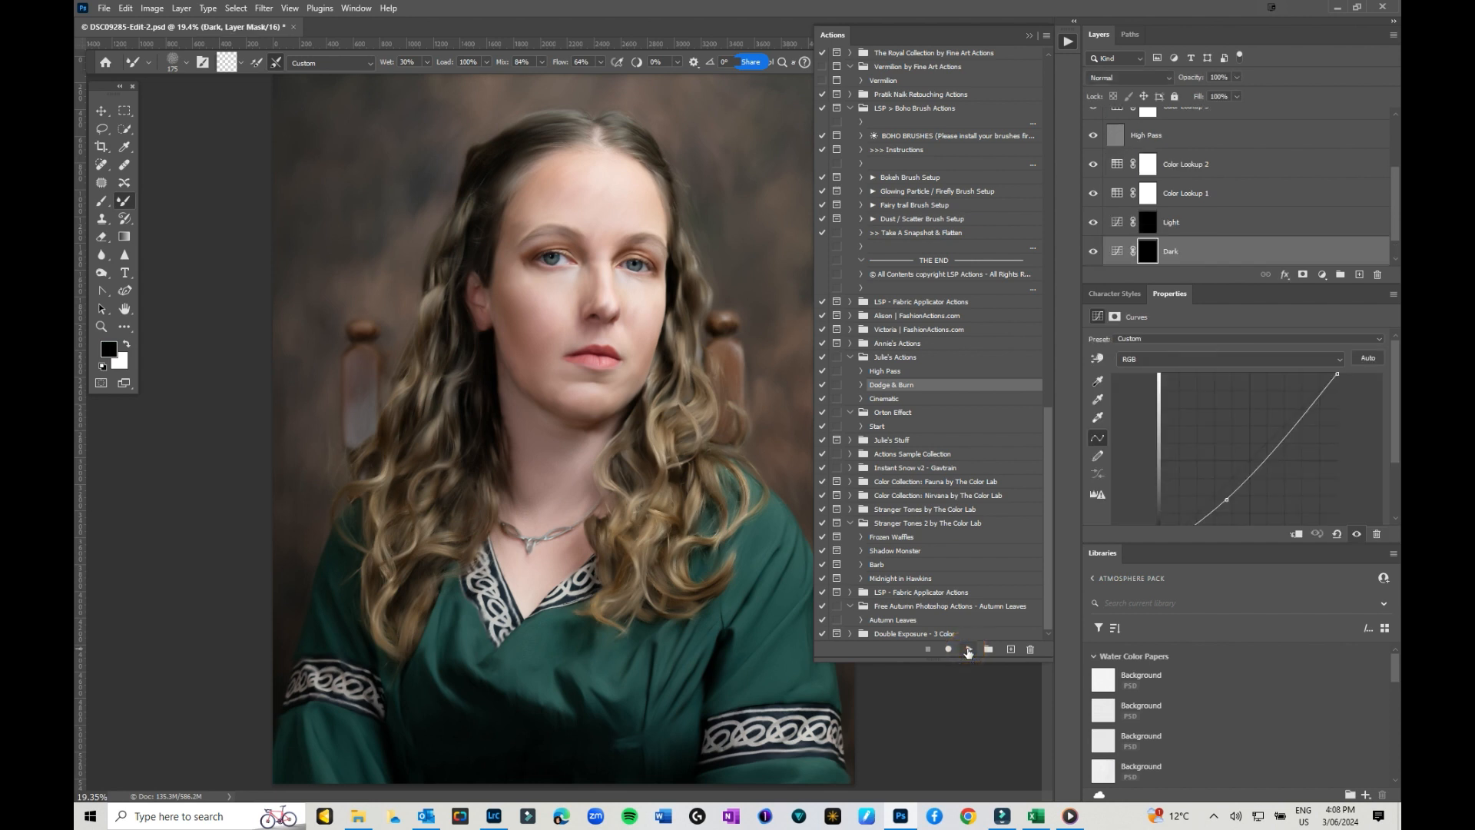
- Move the color toning, High Pass, Light and Dark layers above Layer 1 in the layer stack
scroll(1275, 242, up, 3)
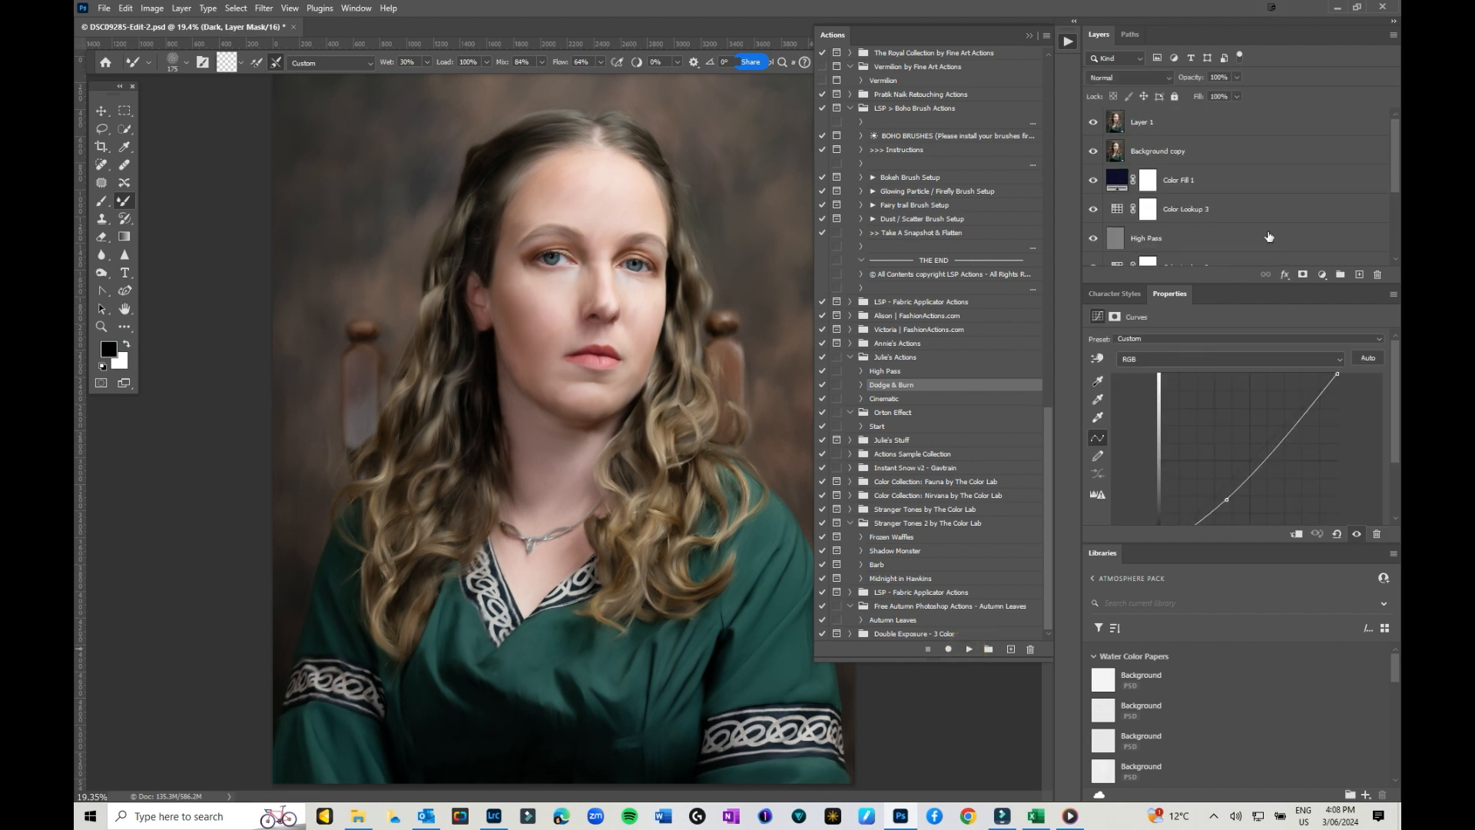
click(1189, 182)
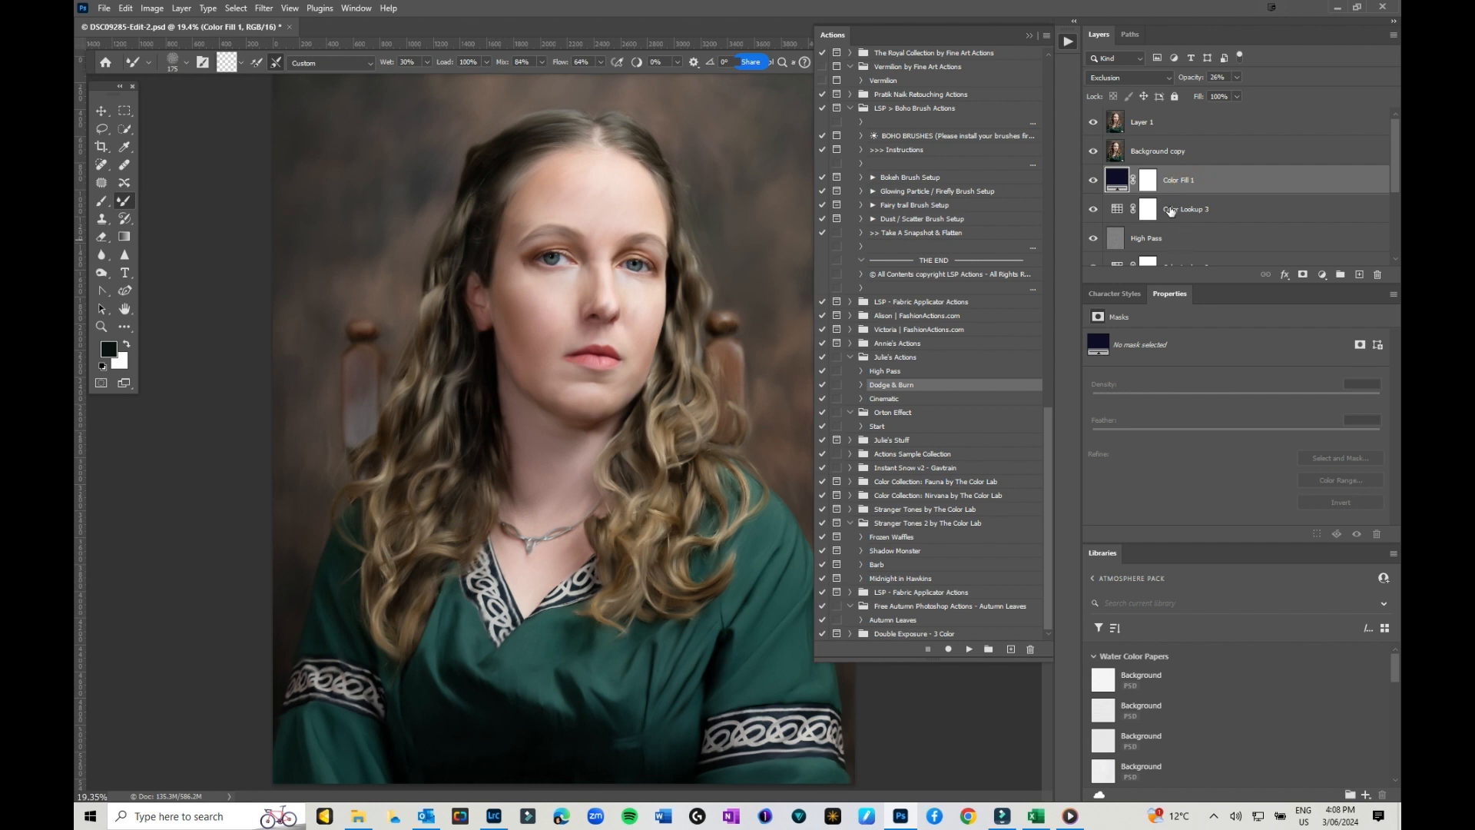
shift+click(1170, 211)
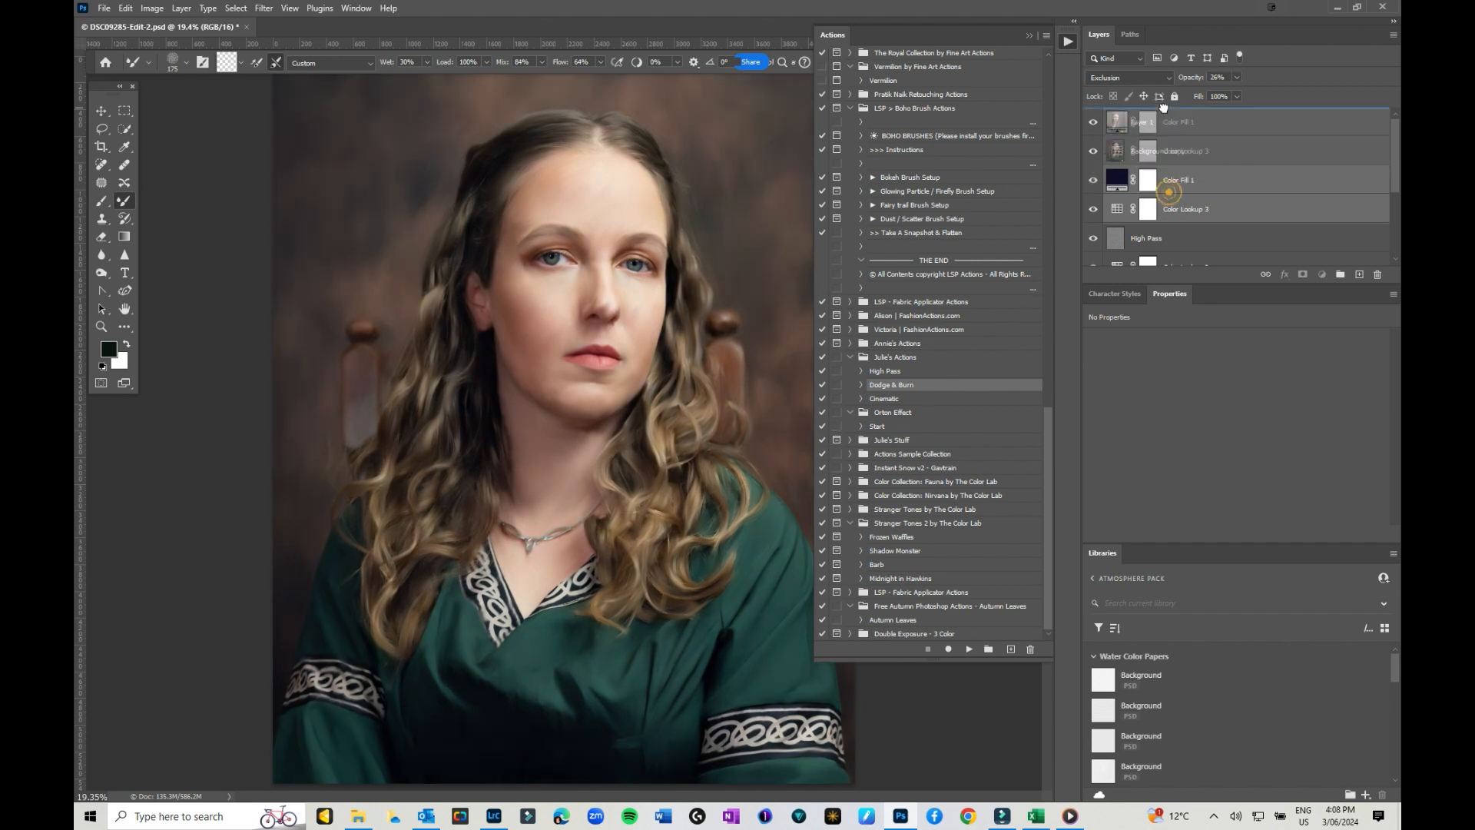
drag(1163, 109, 1165, 112)
drag(1169, 238, 1190, 173)
click(1186, 234)
scroll(1187, 224, down, 1)
- Paint white on the Dark layer's mask over the shadows in the hair and dress with a 200 px brush, and feather the mask
click(1187, 222)
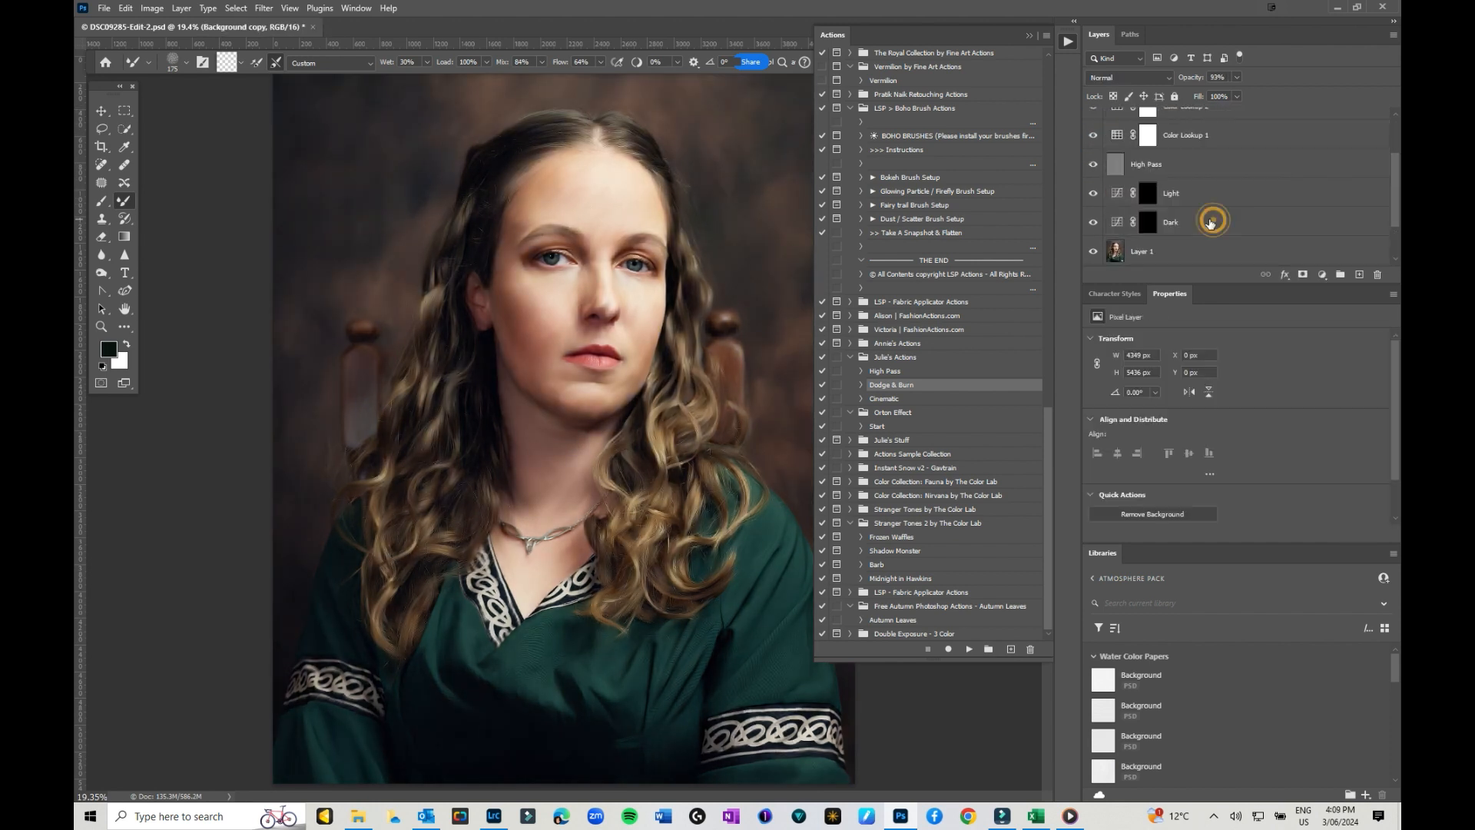
key(x)
key(b)
mouse_move(508, 174)
mouse_down()
mouse_move(376, 463)
mouse_move(371, 350)
mouse_move(345, 352)
mouse_move(334, 564)
mouse_move(355, 648)
mouse_move(321, 559)
mouse_move(327, 652)
mouse_move(314, 628)
mouse_move(358, 760)
mouse_move(323, 699)
mouse_move(347, 785)
mouse_move(305, 712)
mouse_move(304, 752)
mouse_move(297, 732)
mouse_move(347, 597)
mouse_move(360, 654)
mouse_move(359, 639)
mouse_move(407, 721)
mouse_up()
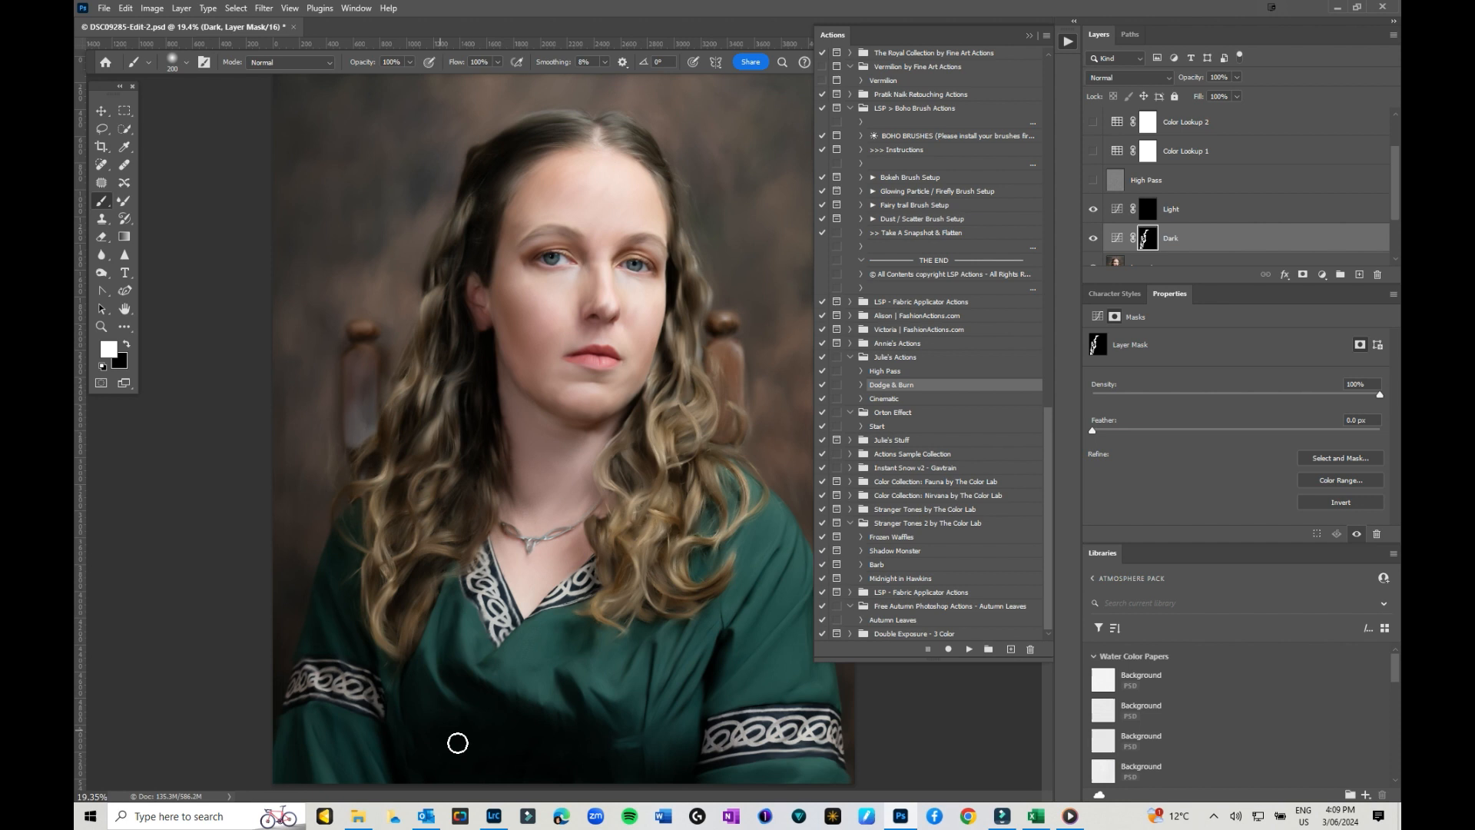
mouse_move(642, 622)
mouse_down()
mouse_move(634, 725)
mouse_move(670, 636)
mouse_move(662, 693)
mouse_move(700, 621)
mouse_move(672, 705)
mouse_move(712, 644)
mouse_move(707, 694)
mouse_move(769, 546)
mouse_move(744, 613)
mouse_move(785, 568)
mouse_move(751, 653)
mouse_move(786, 643)
mouse_move(767, 688)
mouse_move(741, 633)
mouse_up()
mouse_move(685, 293)
mouse_down()
mouse_move(672, 386)
mouse_move(670, 346)
mouse_move(636, 496)
mouse_move(649, 477)
mouse_move(615, 461)
mouse_move(611, 482)
mouse_move(635, 496)
mouse_move(613, 495)
mouse_move(611, 527)
mouse_move(687, 474)
mouse_move(666, 597)
mouse_move(683, 528)
mouse_move(677, 589)
mouse_move(661, 547)
mouse_move(654, 584)
mouse_move(631, 594)
mouse_move(696, 479)
mouse_move(684, 482)
mouse_move(700, 451)
mouse_move(690, 436)
mouse_move(731, 422)
mouse_move(713, 396)
mouse_move(717, 328)
mouse_move(699, 331)
mouse_move(679, 268)
mouse_move(671, 167)
mouse_move(614, 126)
mouse_move(641, 157)
mouse_up()
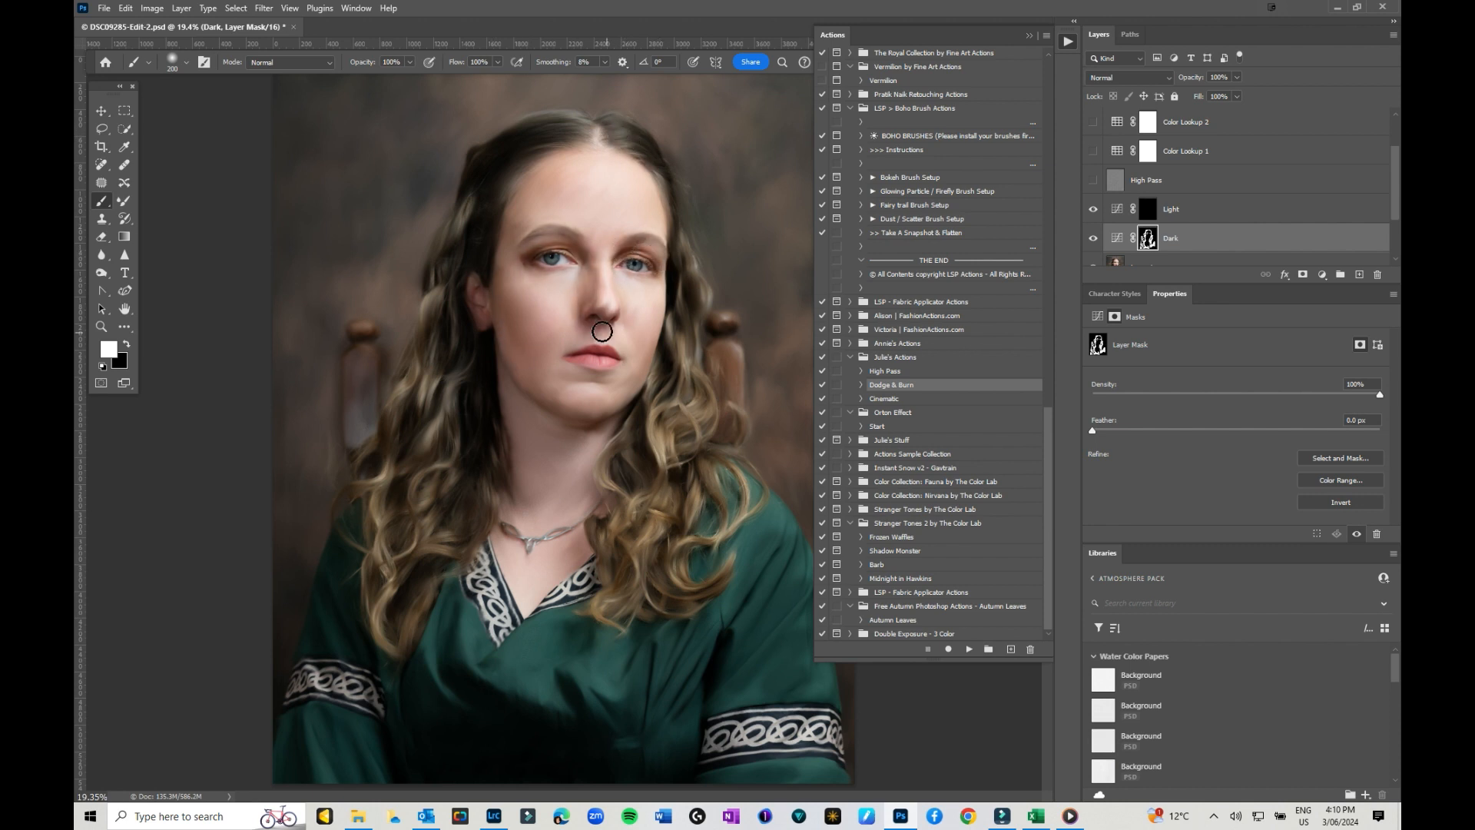
drag(1091, 430, 1276, 430)
- Paint white on the Light layer's mask over the face, hair and dress highlights, enlarging the brush to 500 px, and feather the mask 46.3 px
click(1148, 208)
mouse_move(586, 192)
mouse_down()
mouse_move(626, 203)
mouse_move(515, 286)
mouse_move(617, 408)
mouse_move(602, 295)
mouse_move(683, 188)
mouse_move(447, 281)
mouse_move(366, 540)
mouse_move(688, 359)
mouse_move(617, 616)
mouse_move(699, 400)
mouse_move(591, 406)
mouse_move(500, 584)
mouse_up()
key(bracketright)
key(bracketright)
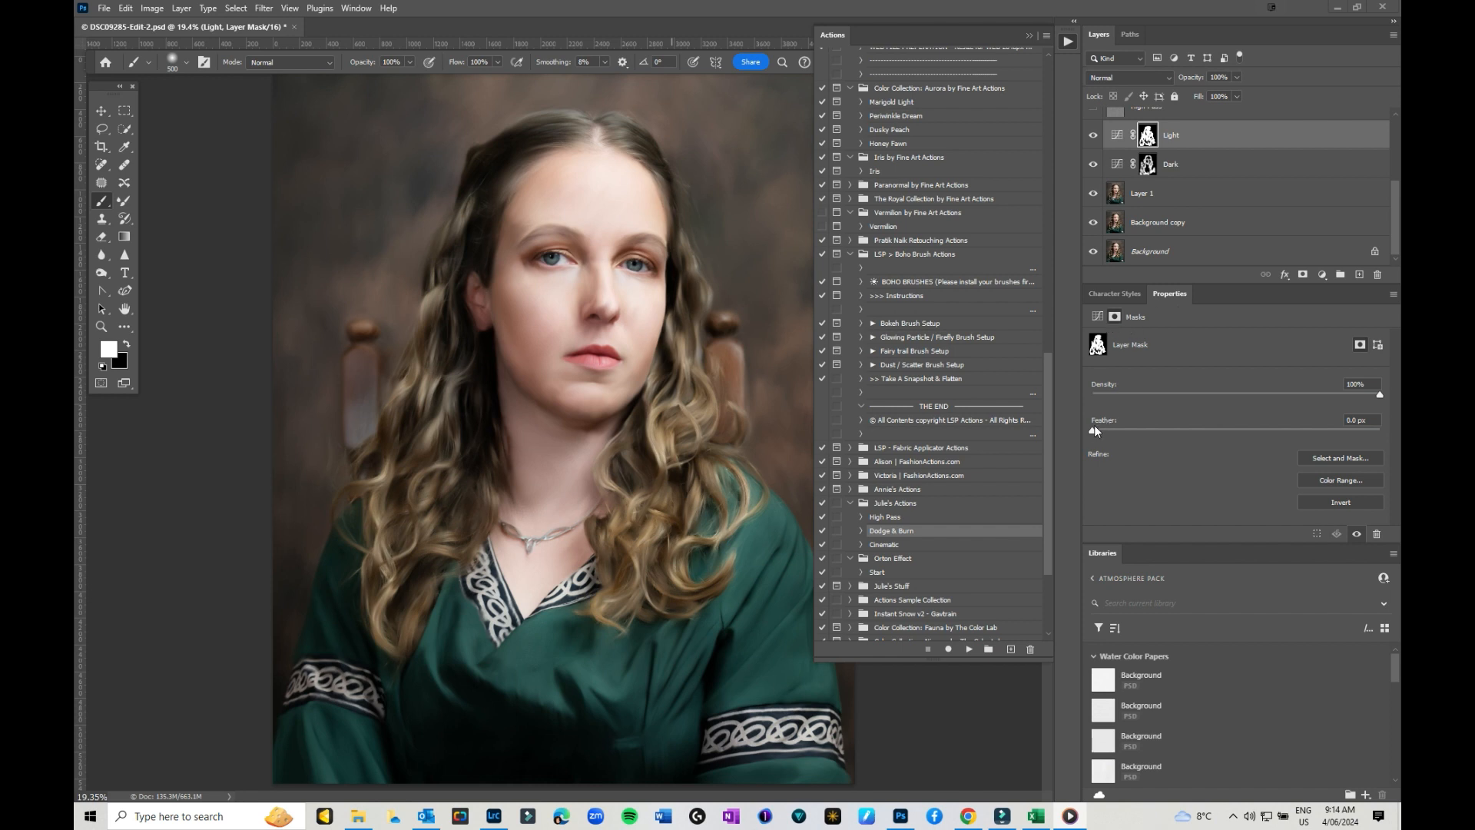
drag(1091, 429, 1246, 430)
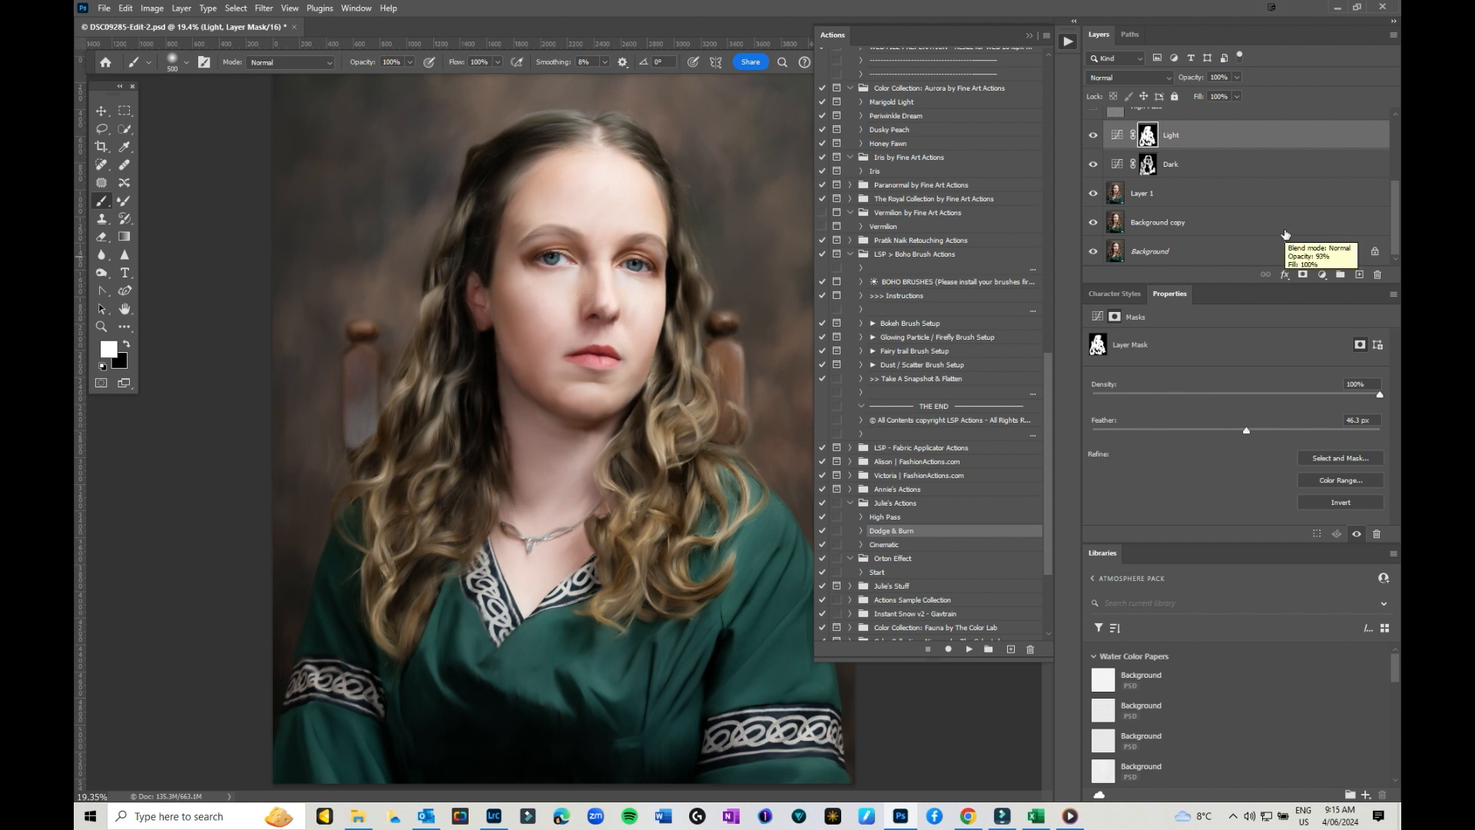
- Show the High Pass layer and compare the face close up with the layer on and off
scroll(1286, 234, up, 3)
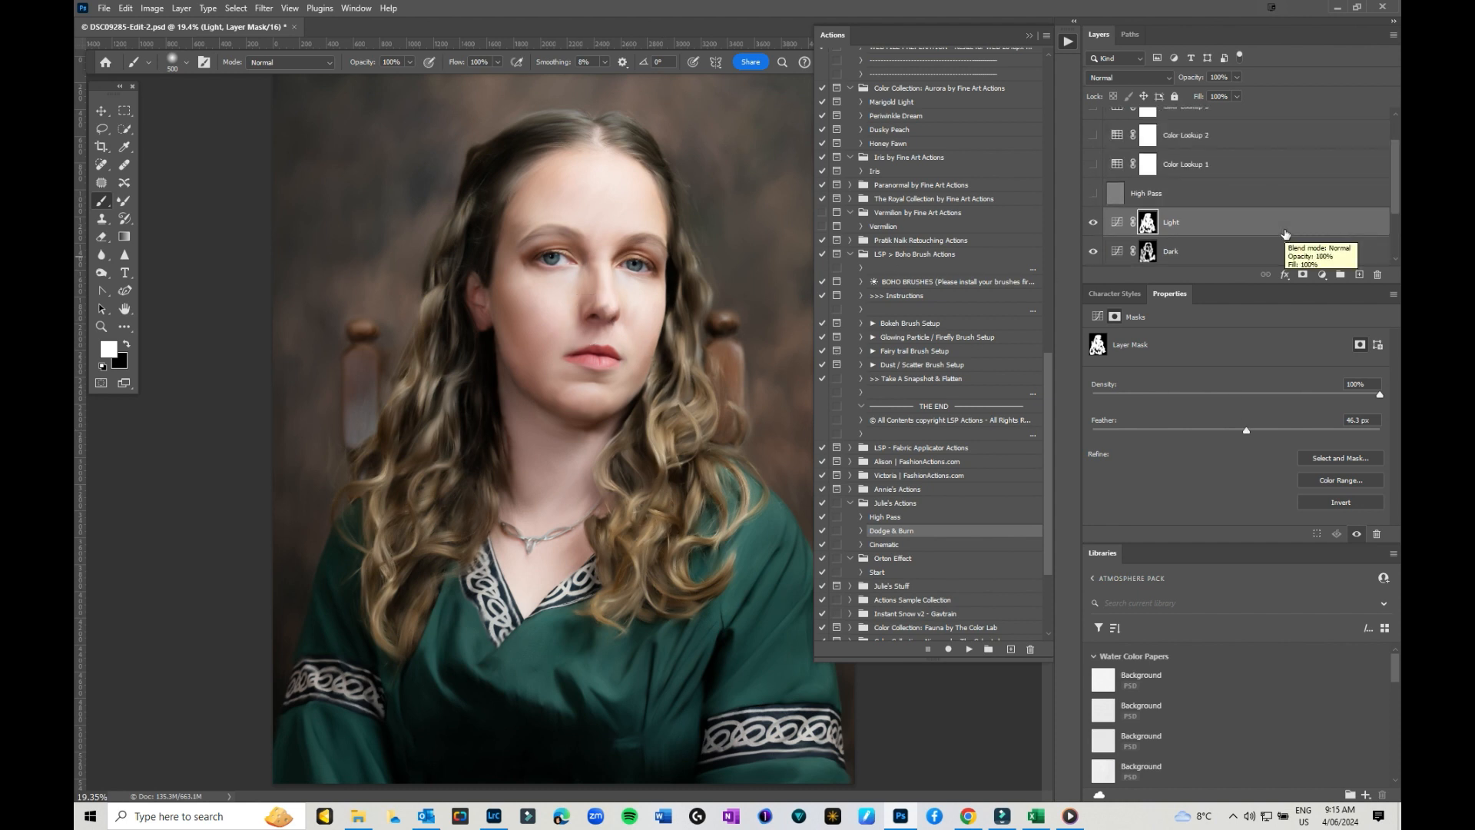
click(1092, 193)
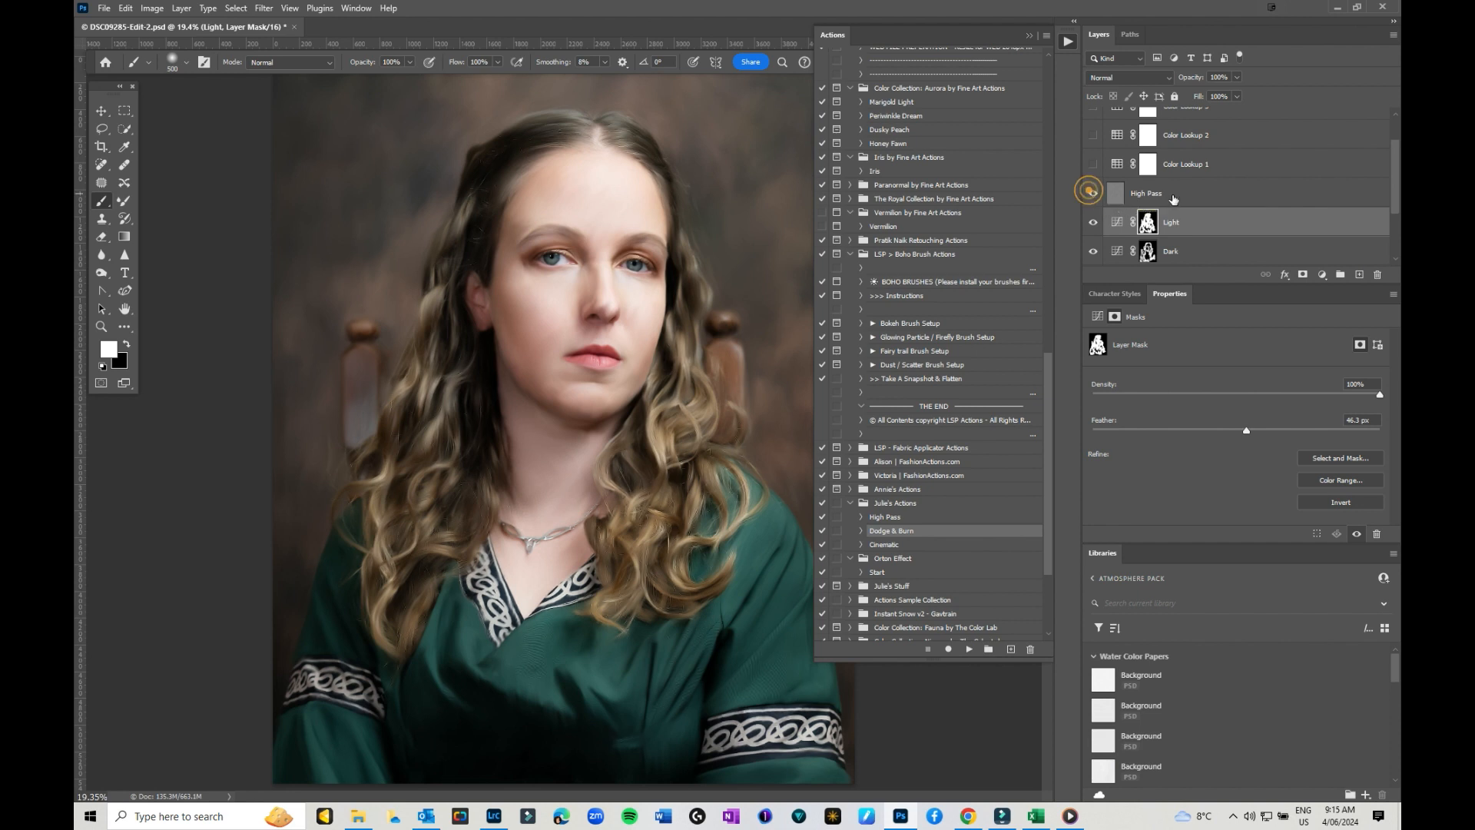
click(1173, 198)
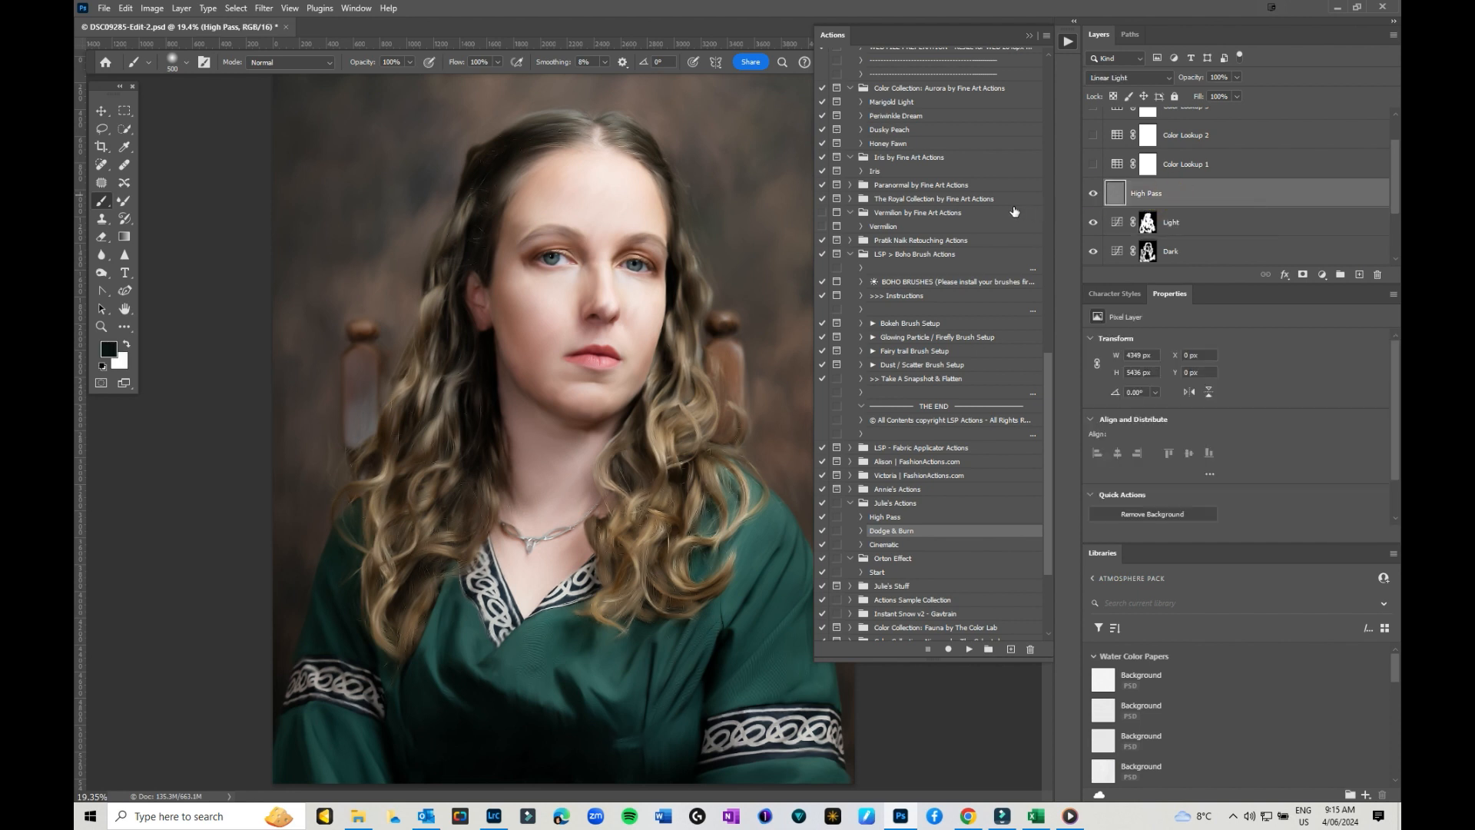
key(ctrl+plus)
key(ctrl+plus)
key(ctrl+plus)
key(ctrl+plus)
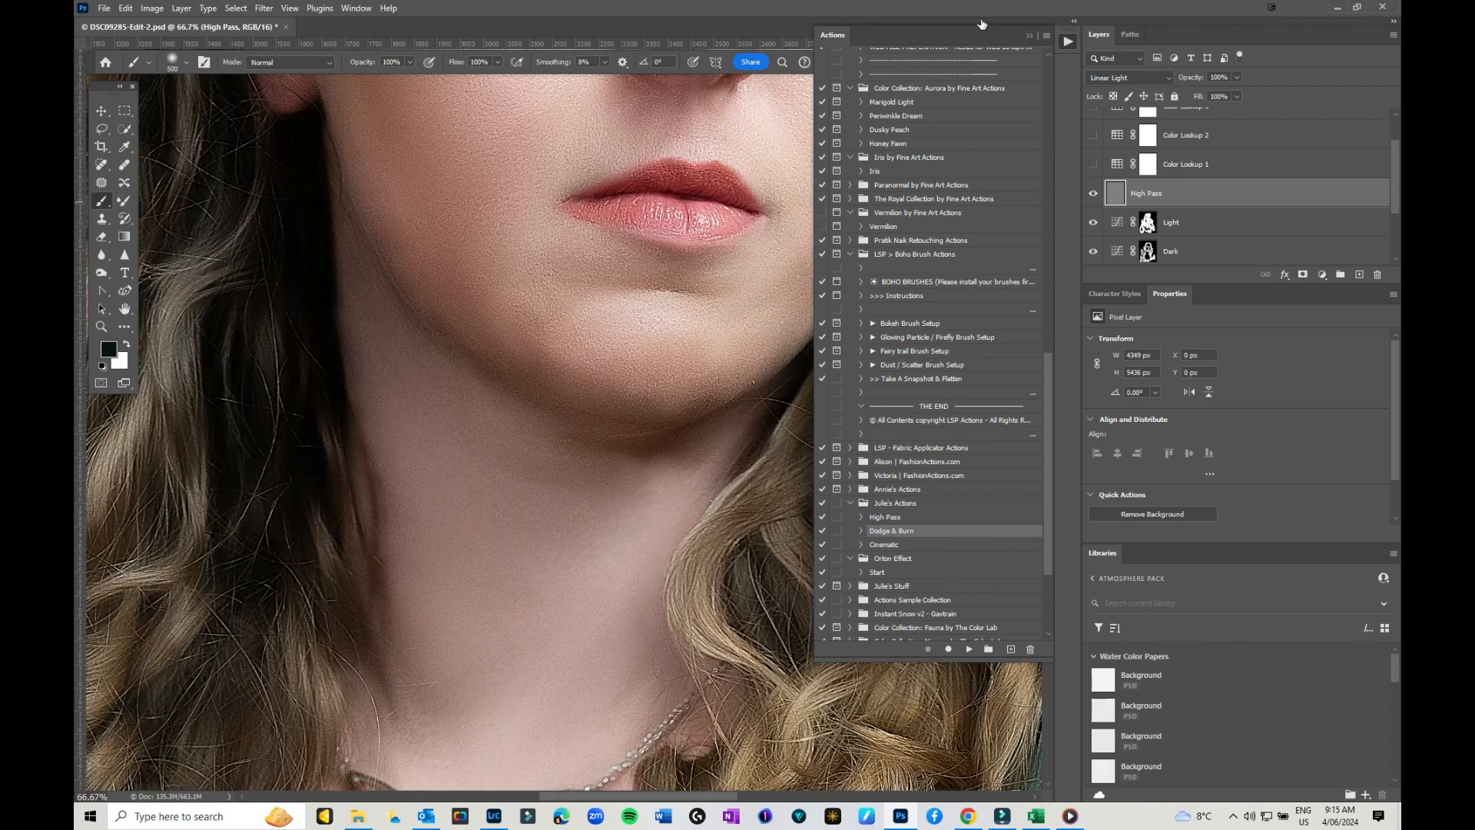
click(1030, 37)
drag(699, 188, 547, 614)
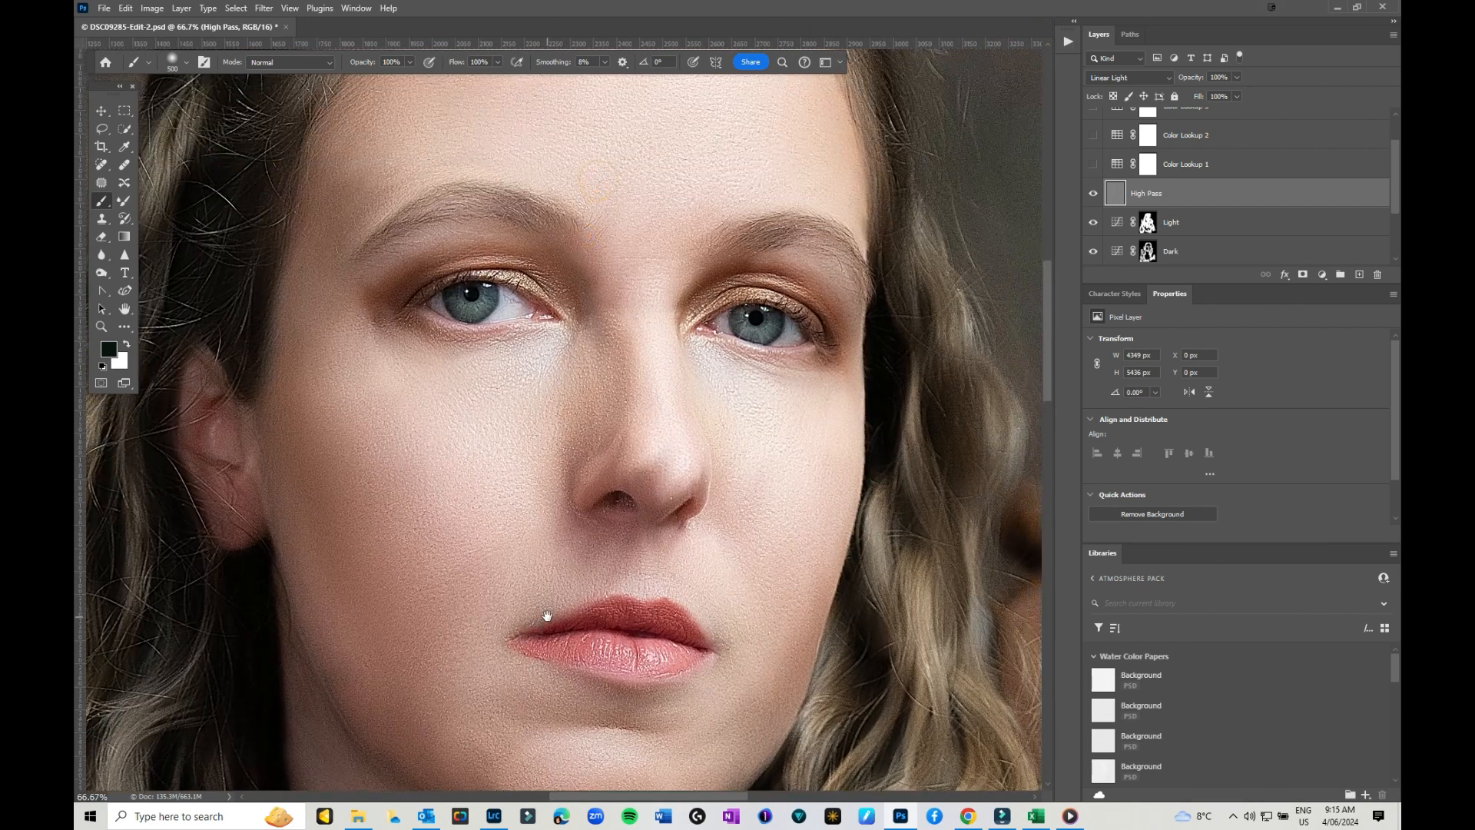
click(1097, 197)
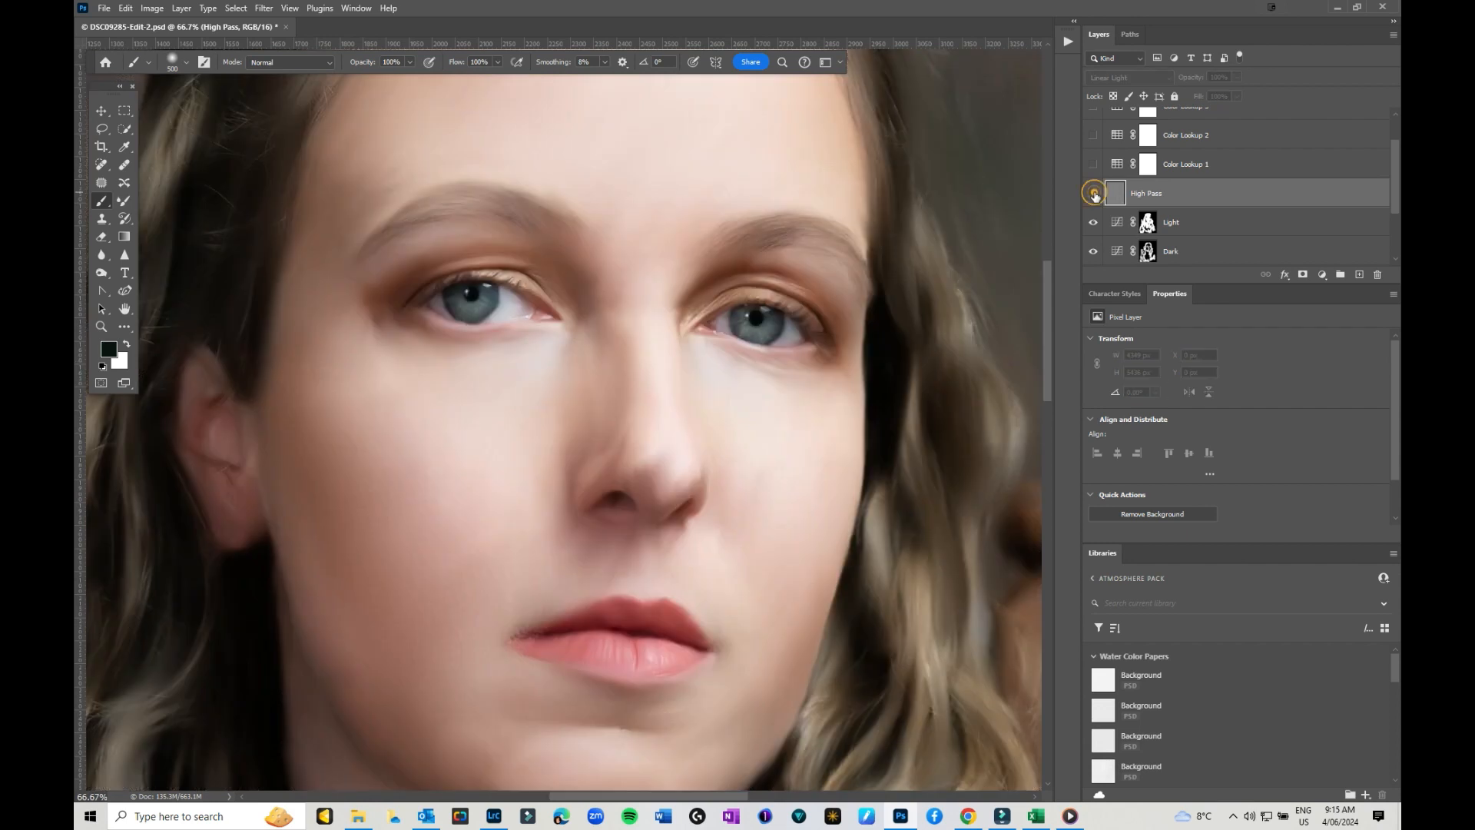
click(1095, 195)
click(1153, 197)
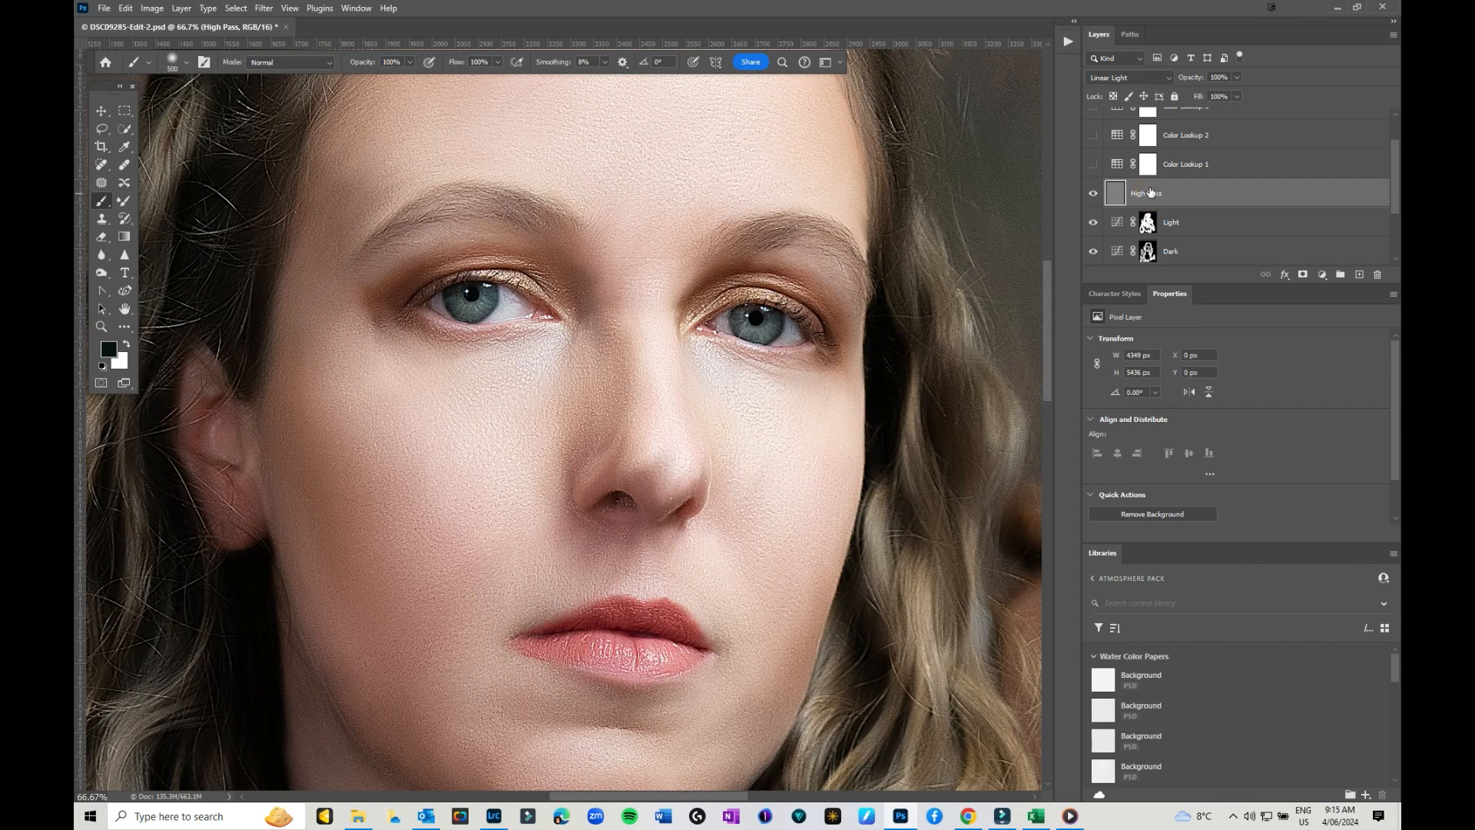
- Preview blend modes for the High Pass layer, keep Linear Light, and lower the layer's opacity to 40%
click(1131, 80)
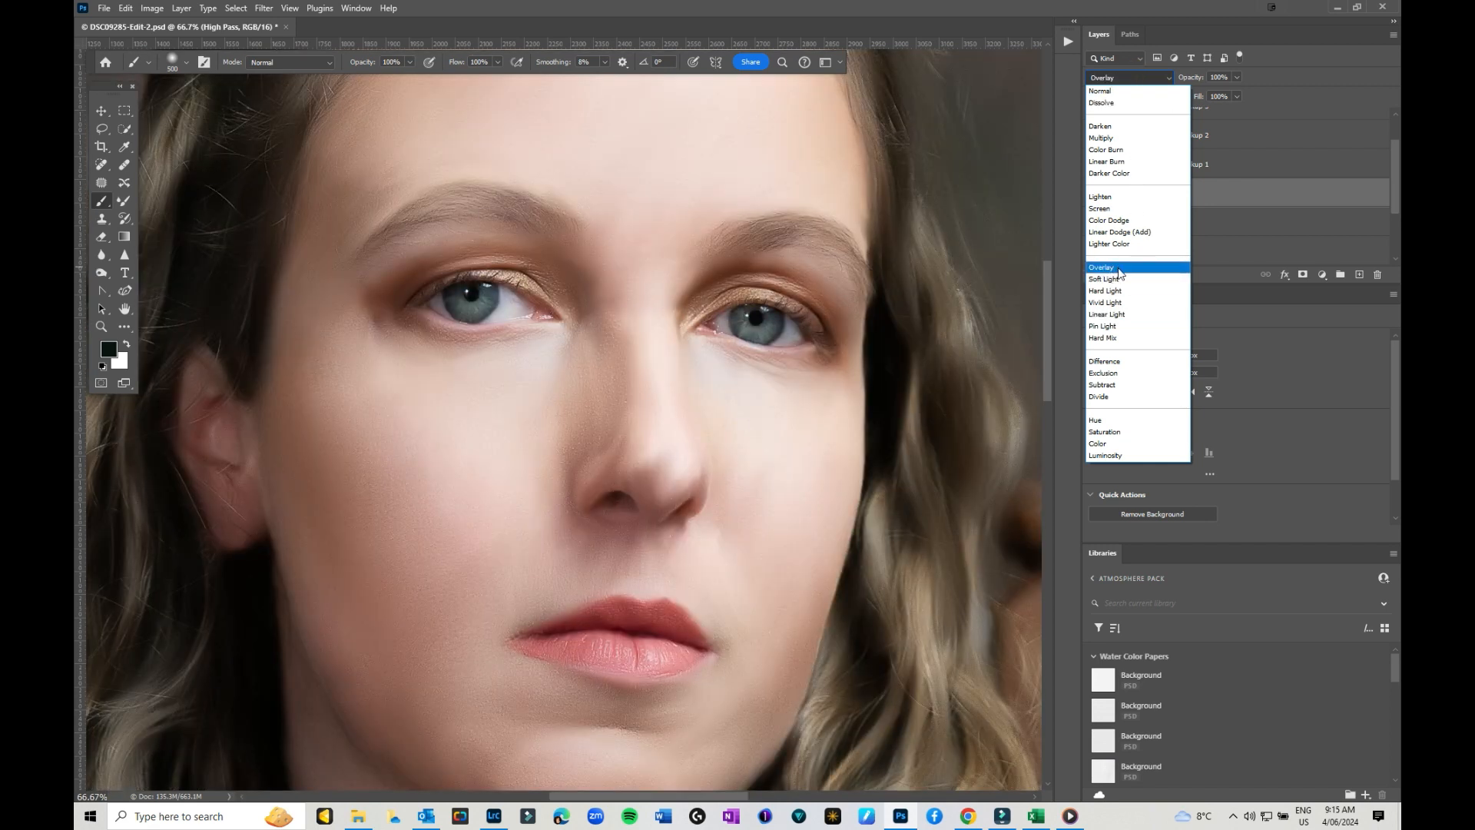
click(1130, 315)
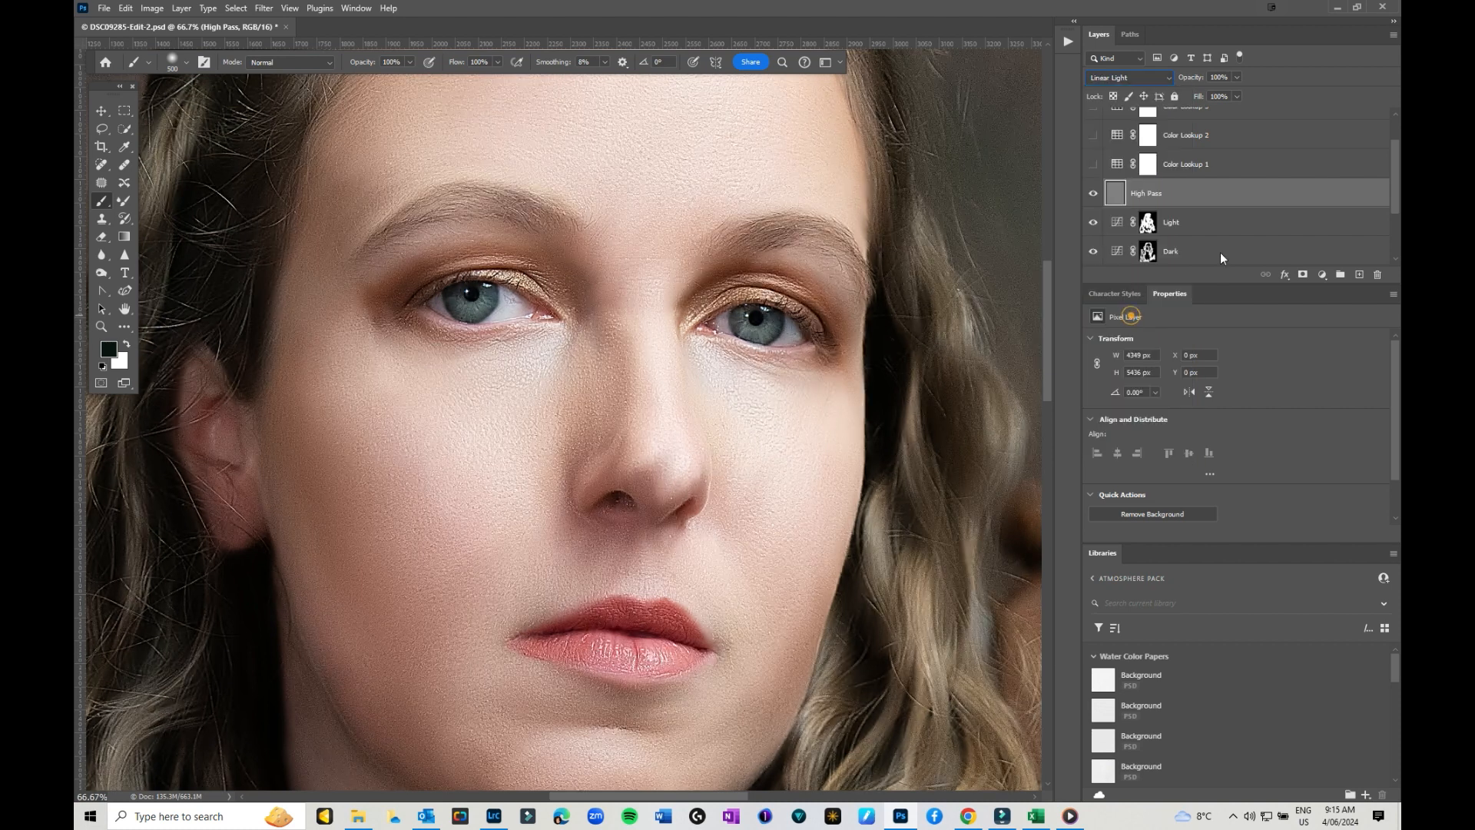
click(1237, 77)
drag(1233, 90, 1204, 95)
drag(1202, 97, 1199, 96)
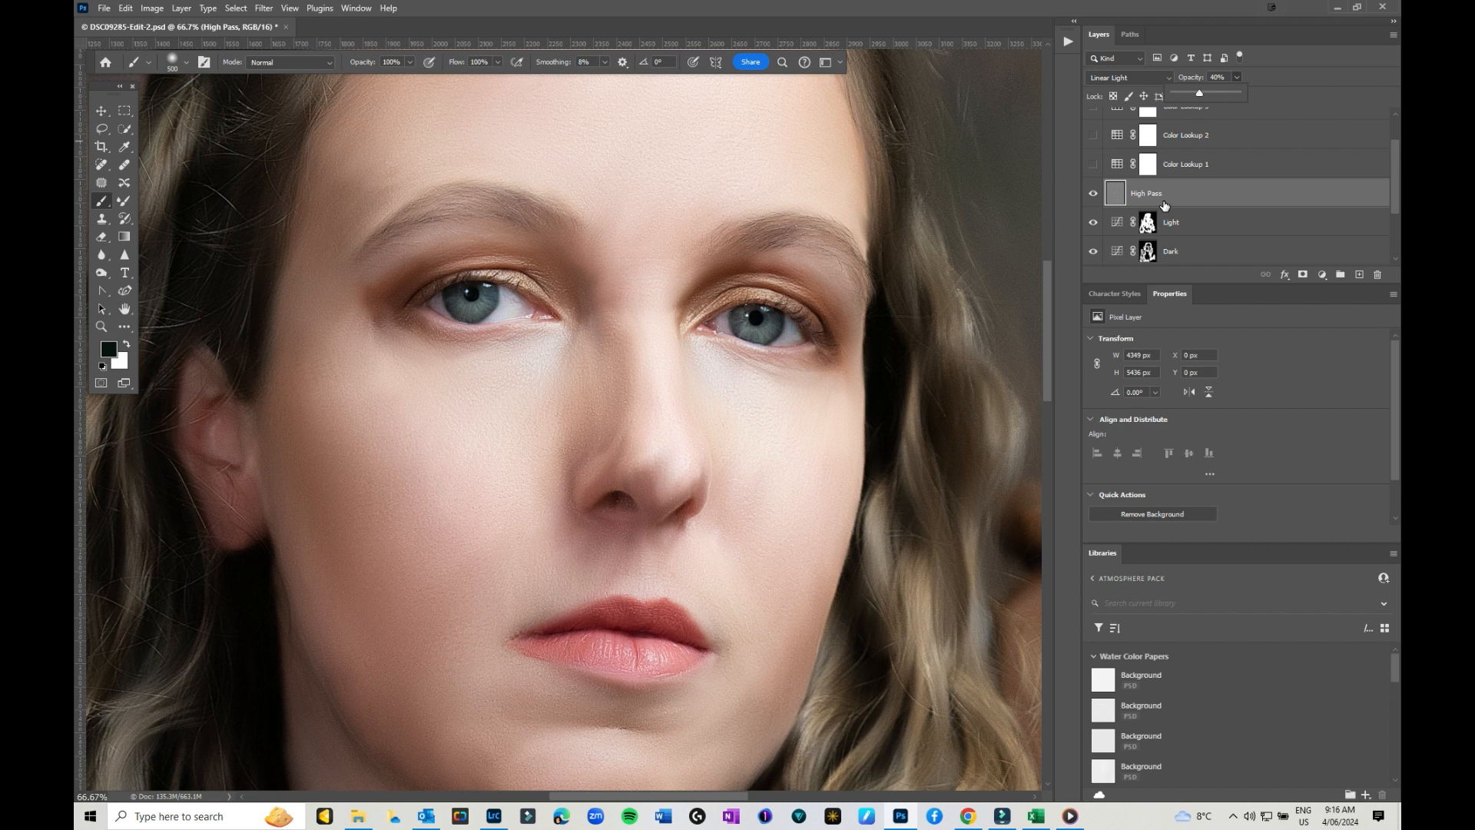
- Hide the Background copy and Background layers, and try a Mixer Brush stroke on the hair edge beside the face
key(ctrl+0)
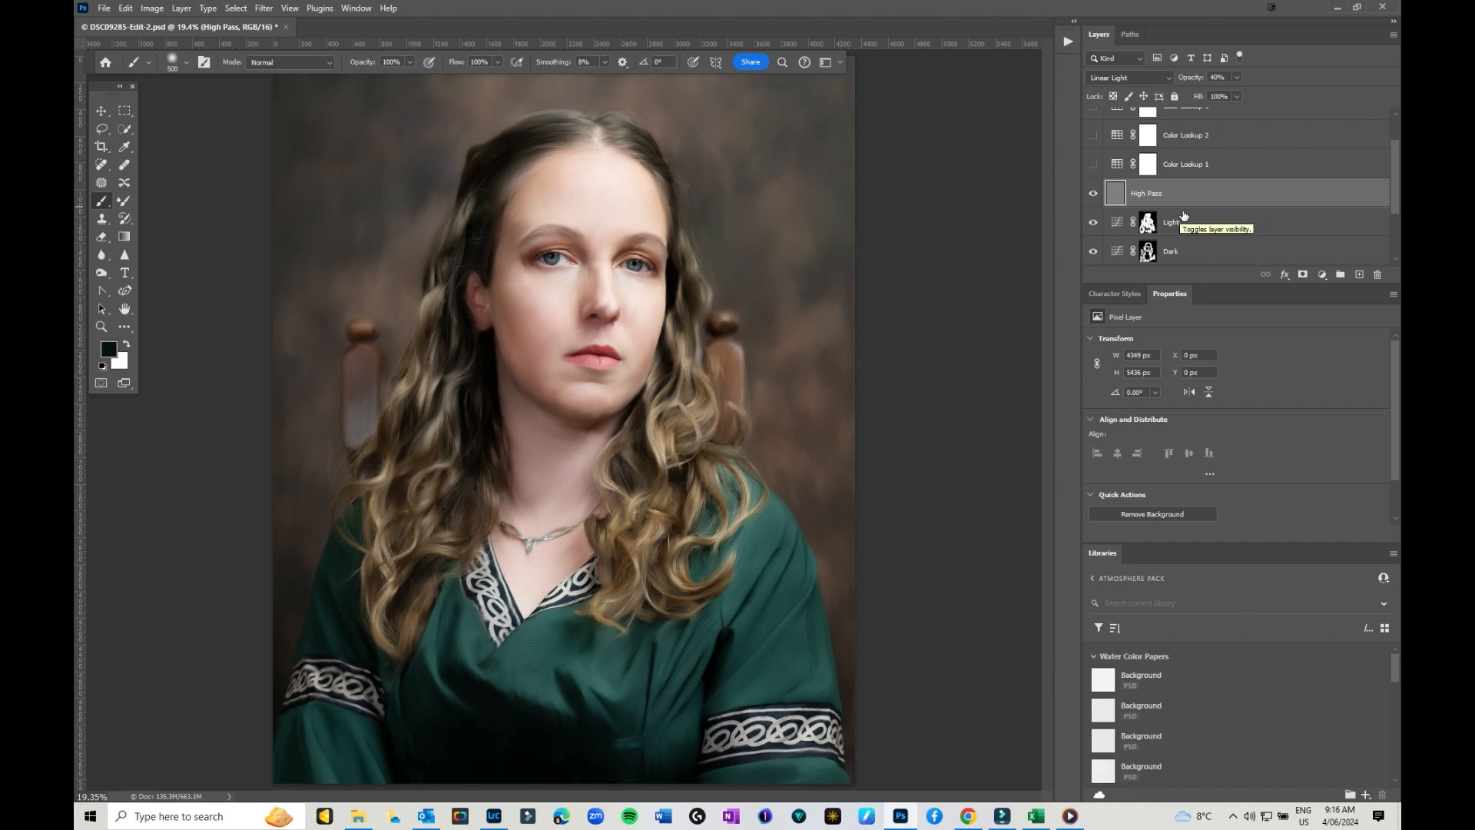
scroll(1106, 223, down, 3)
click(1094, 222)
click(1093, 251)
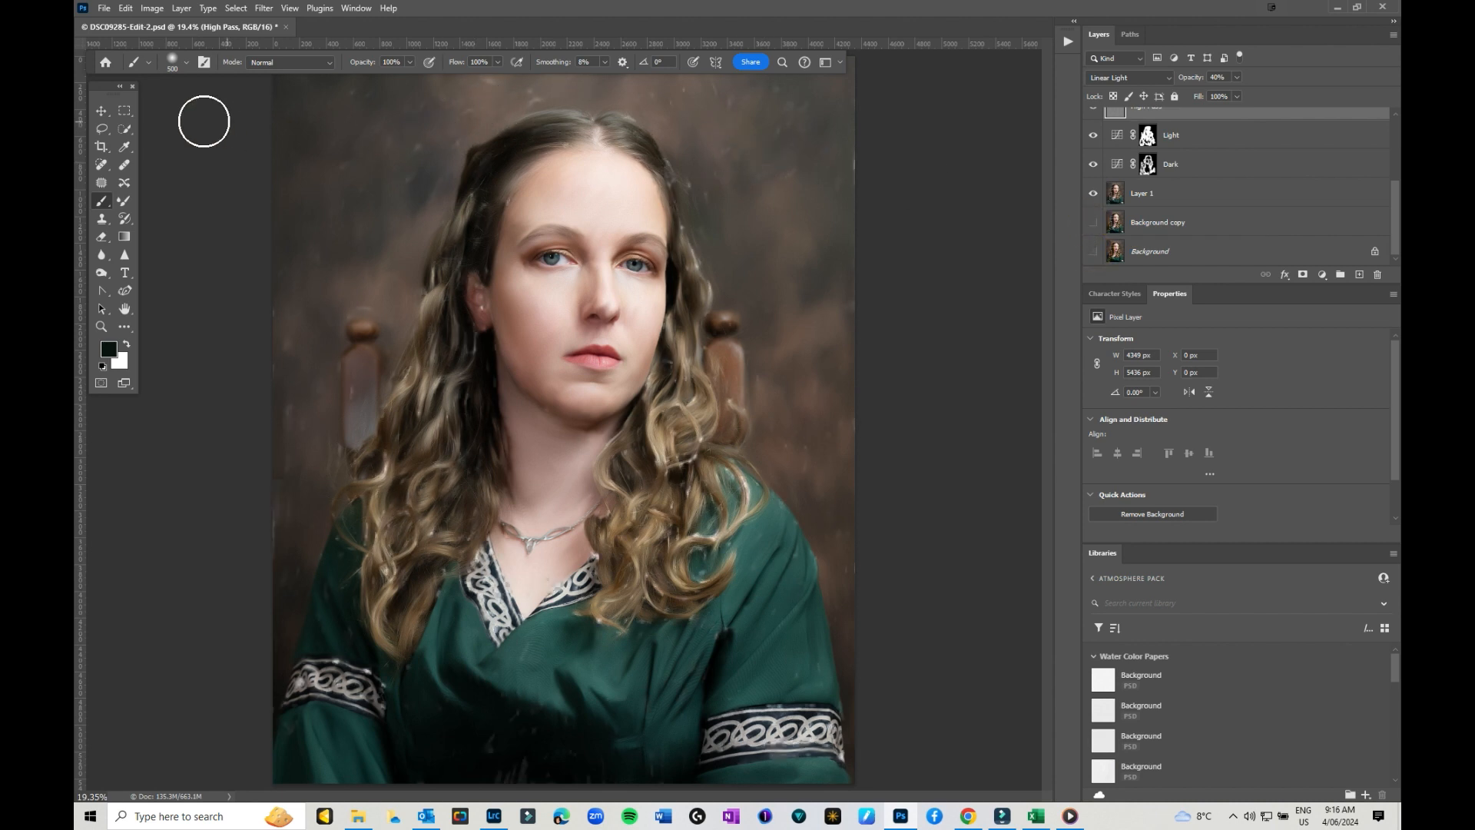
click(128, 202)
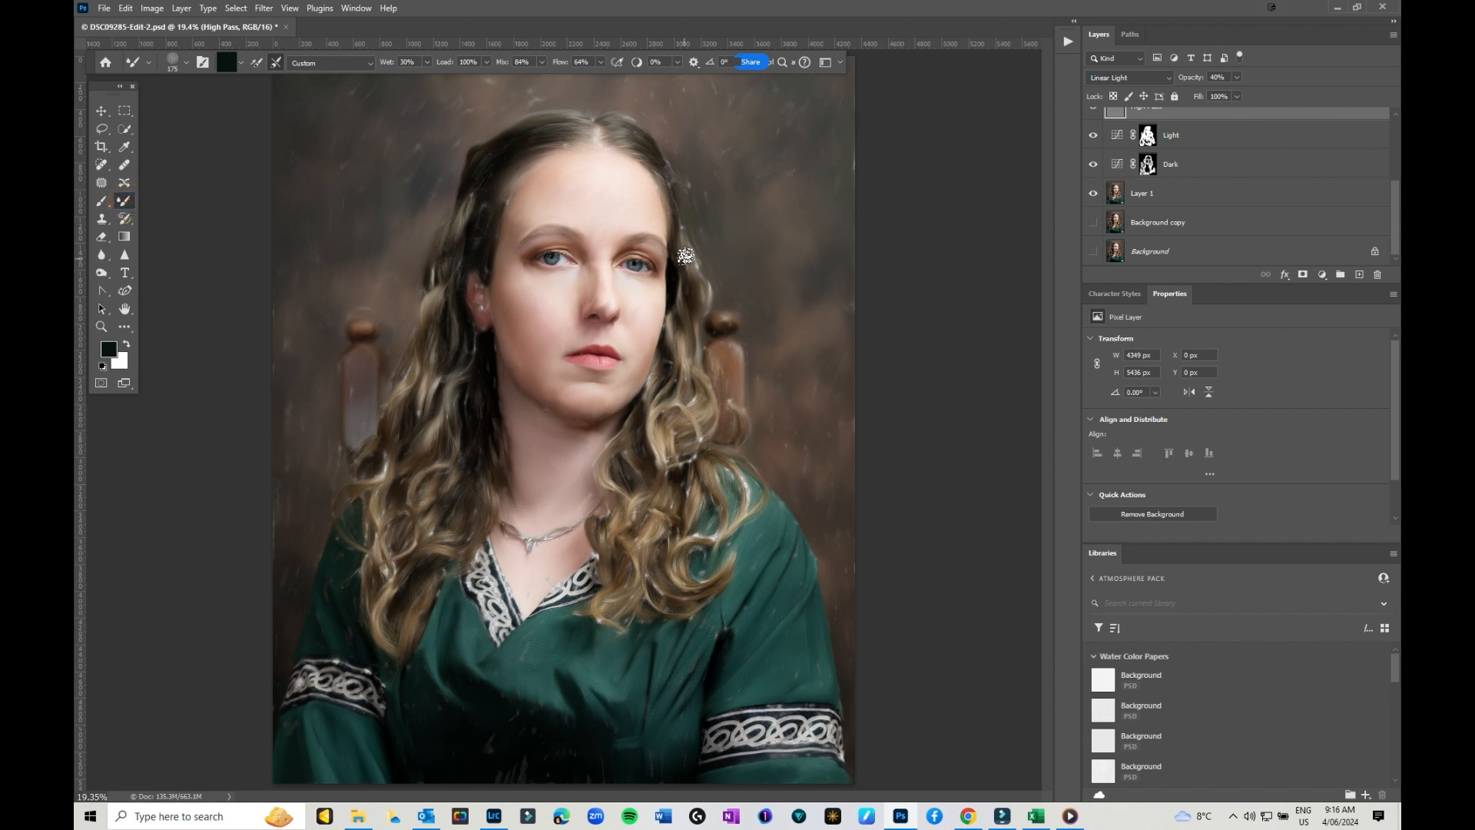
drag(687, 241, 692, 257)
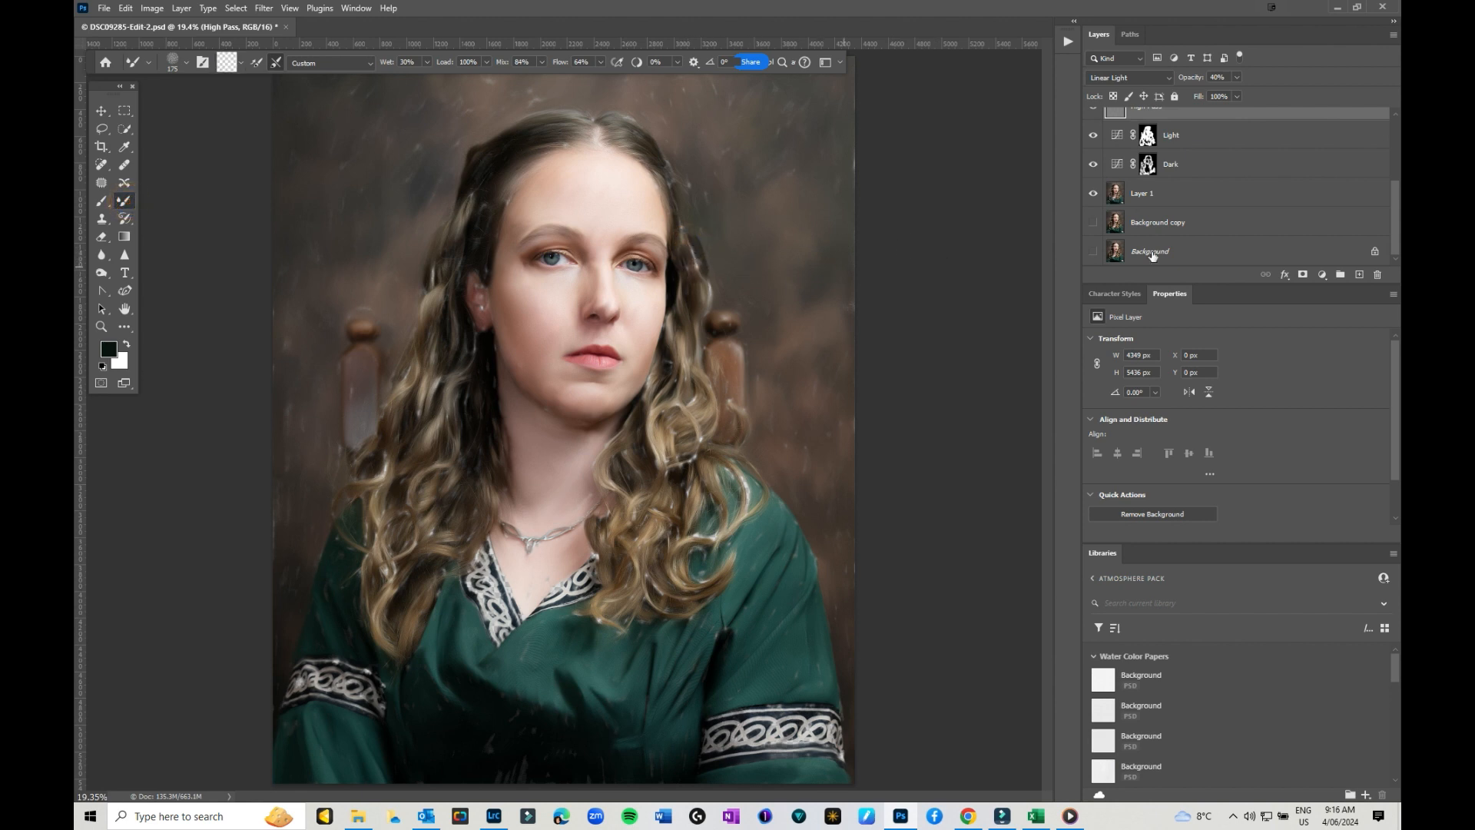
- Rename Layer 1 as Paint
scroll(1248, 174, up, 1)
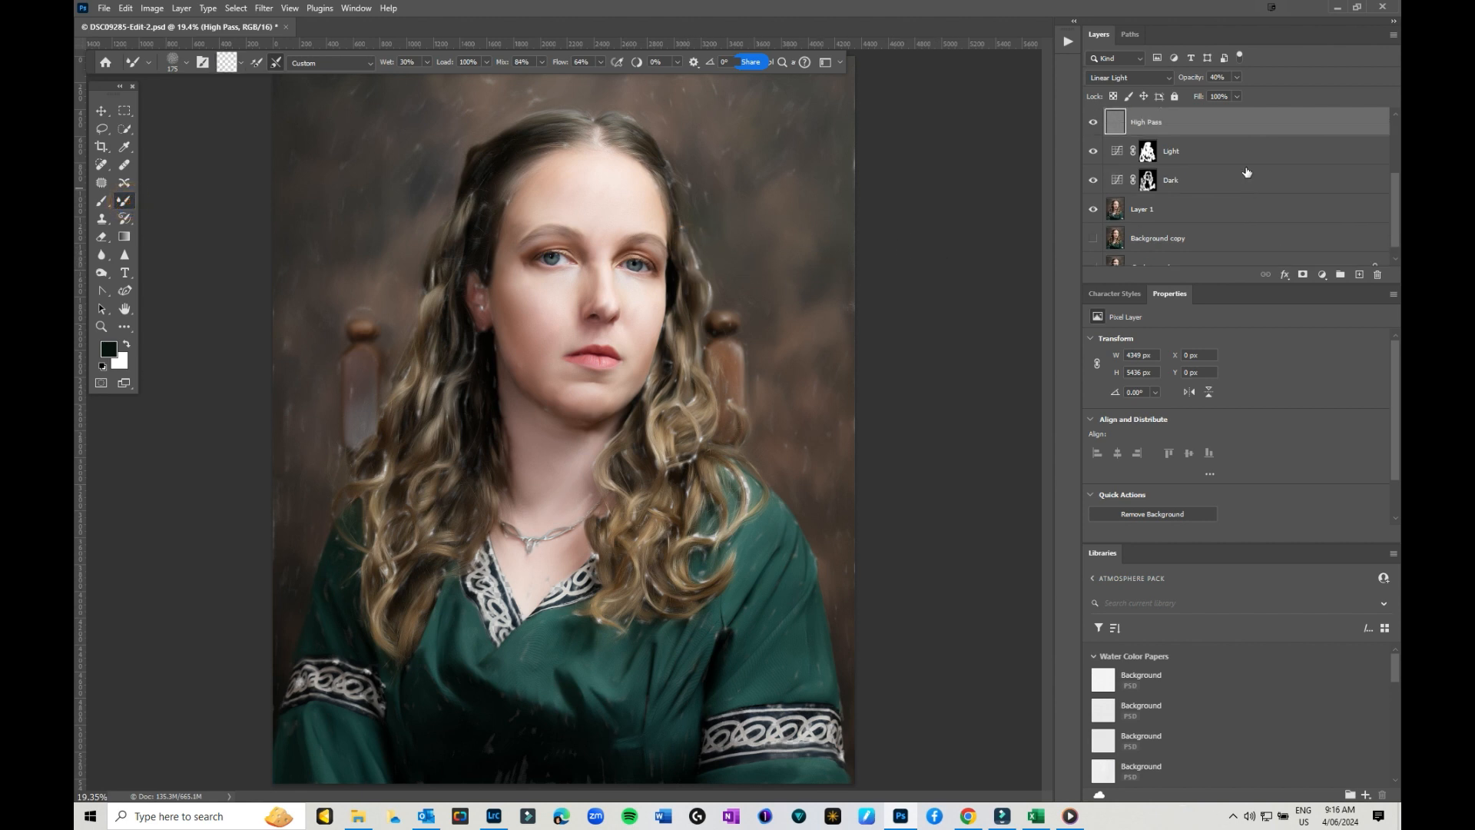
click(1140, 215)
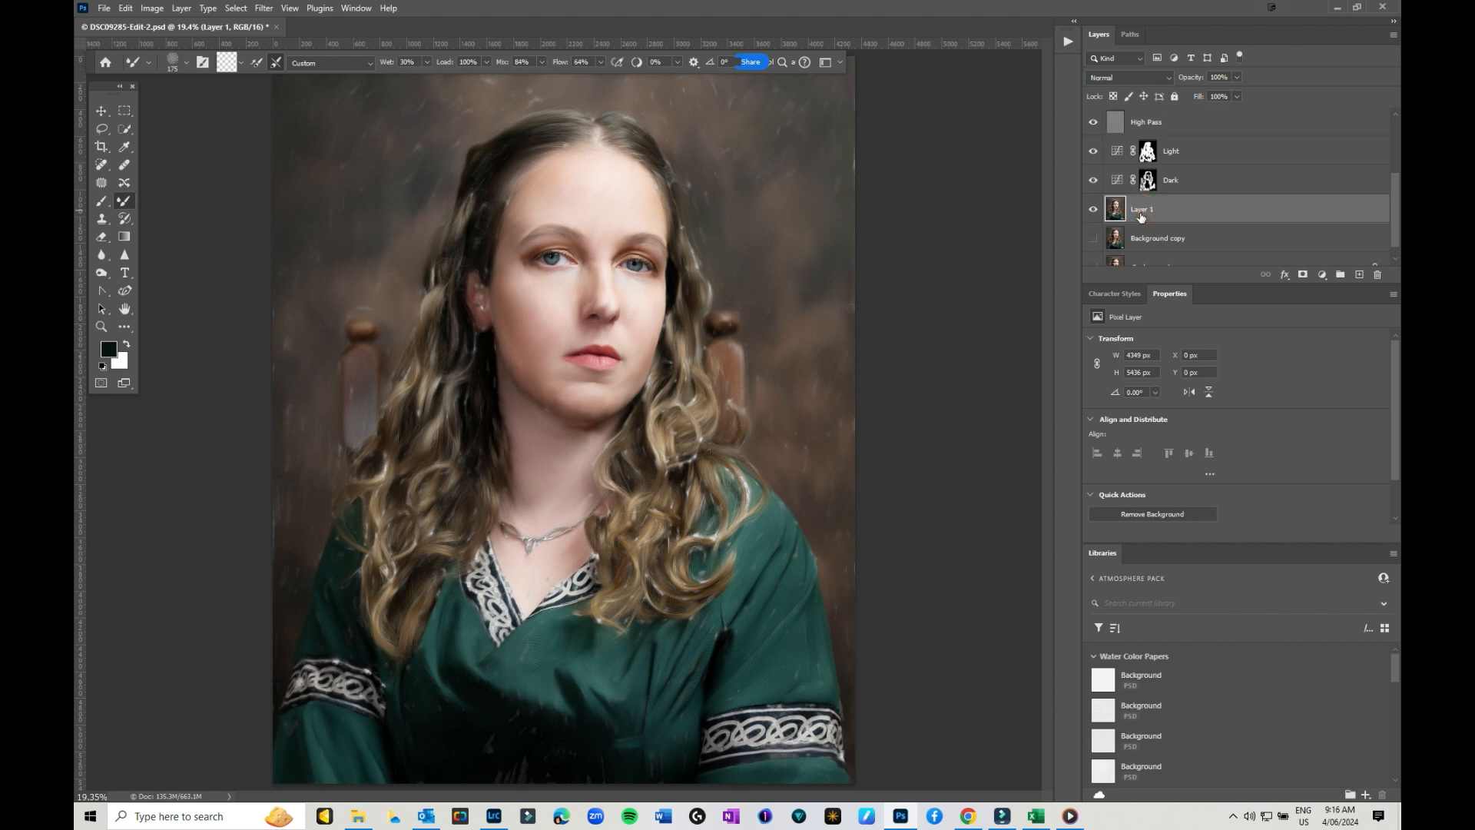
double_click(1140, 214)
text(Paint)
- Show the Background copy layer, lower its opacity, and reselect the Paint layer
click(1268, 240)
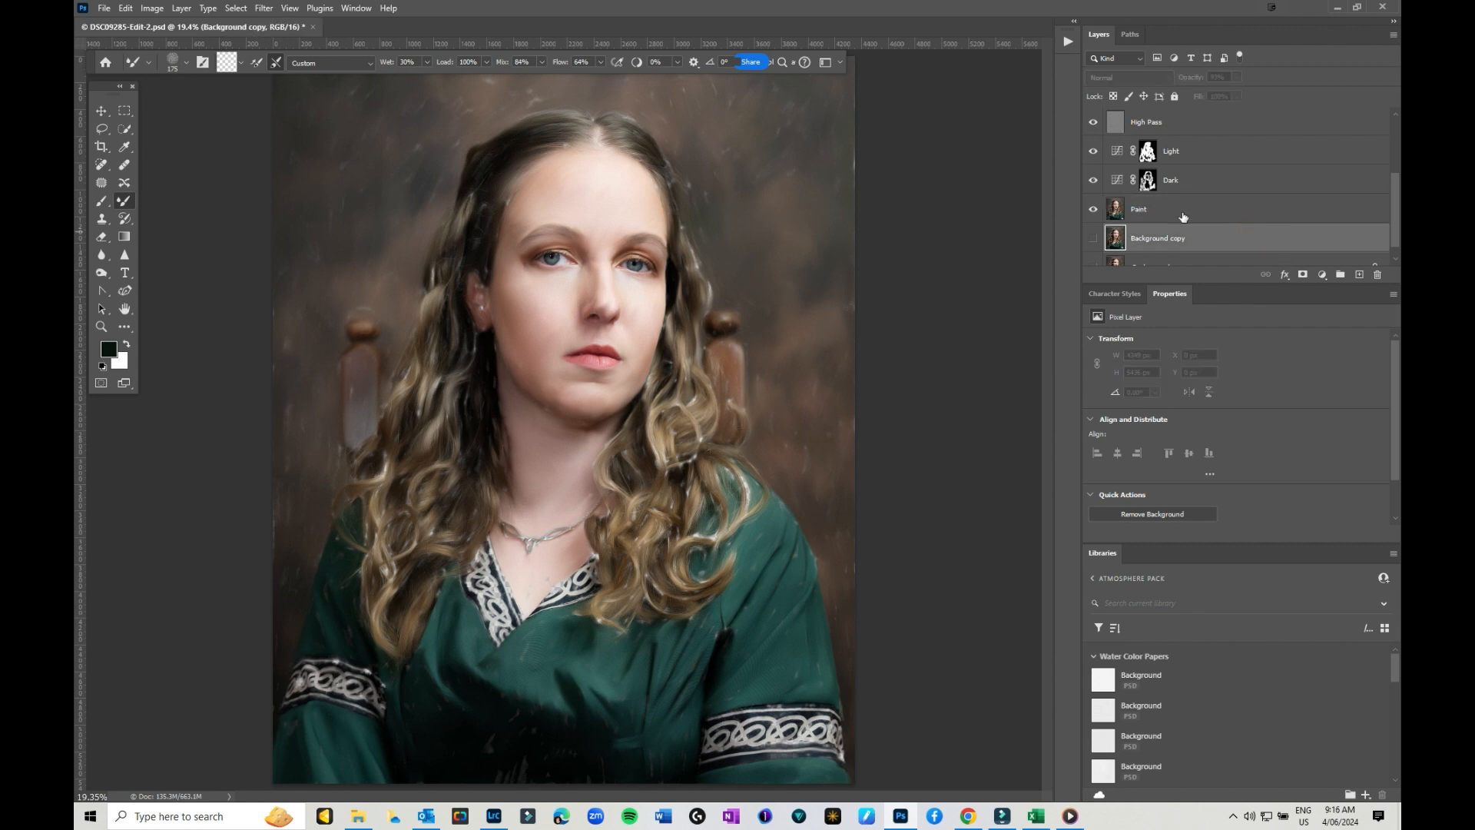
click(1092, 239)
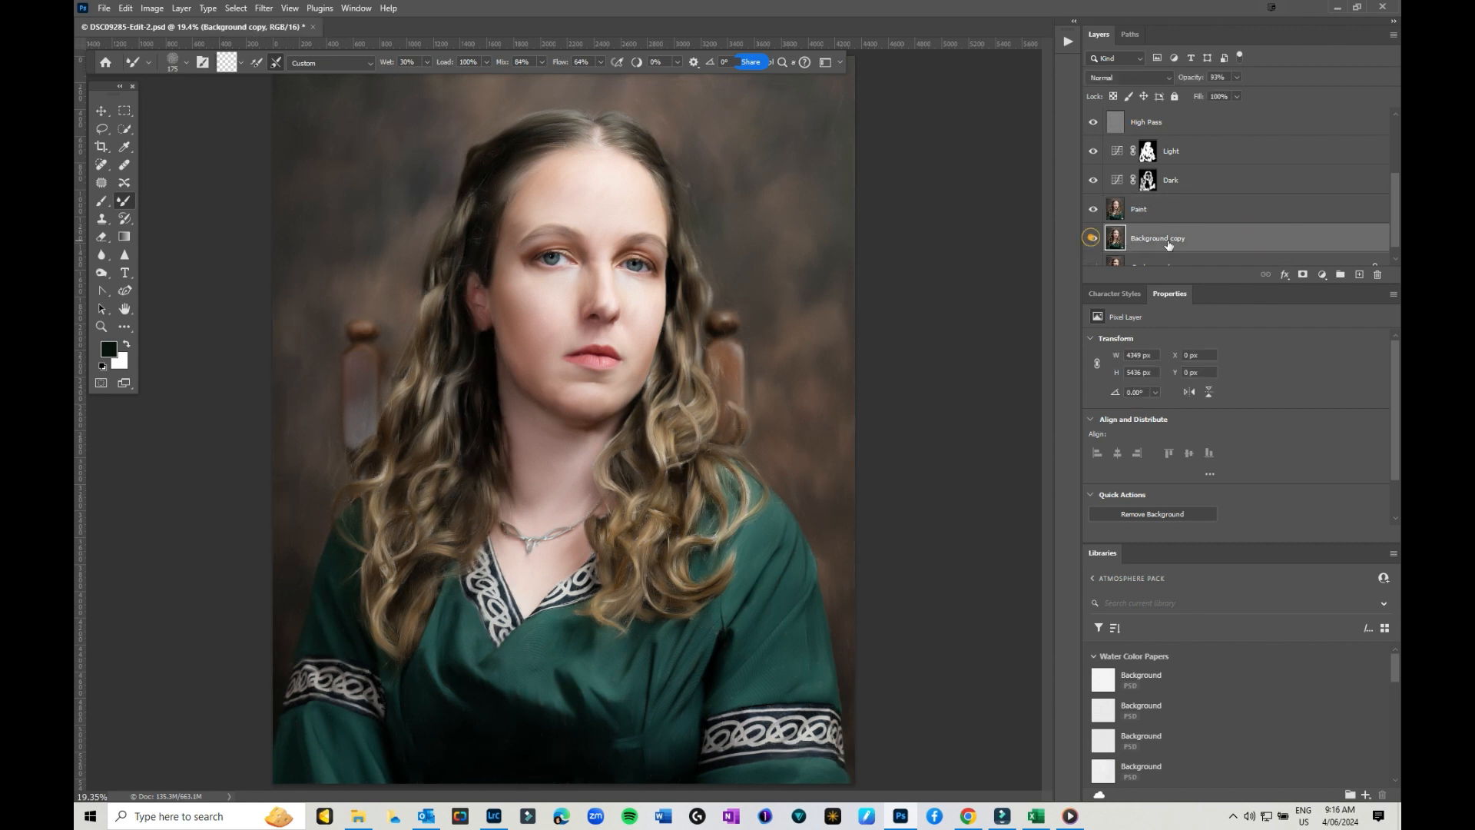
click(1238, 77)
drag(1232, 93, 1201, 94)
click(1156, 208)
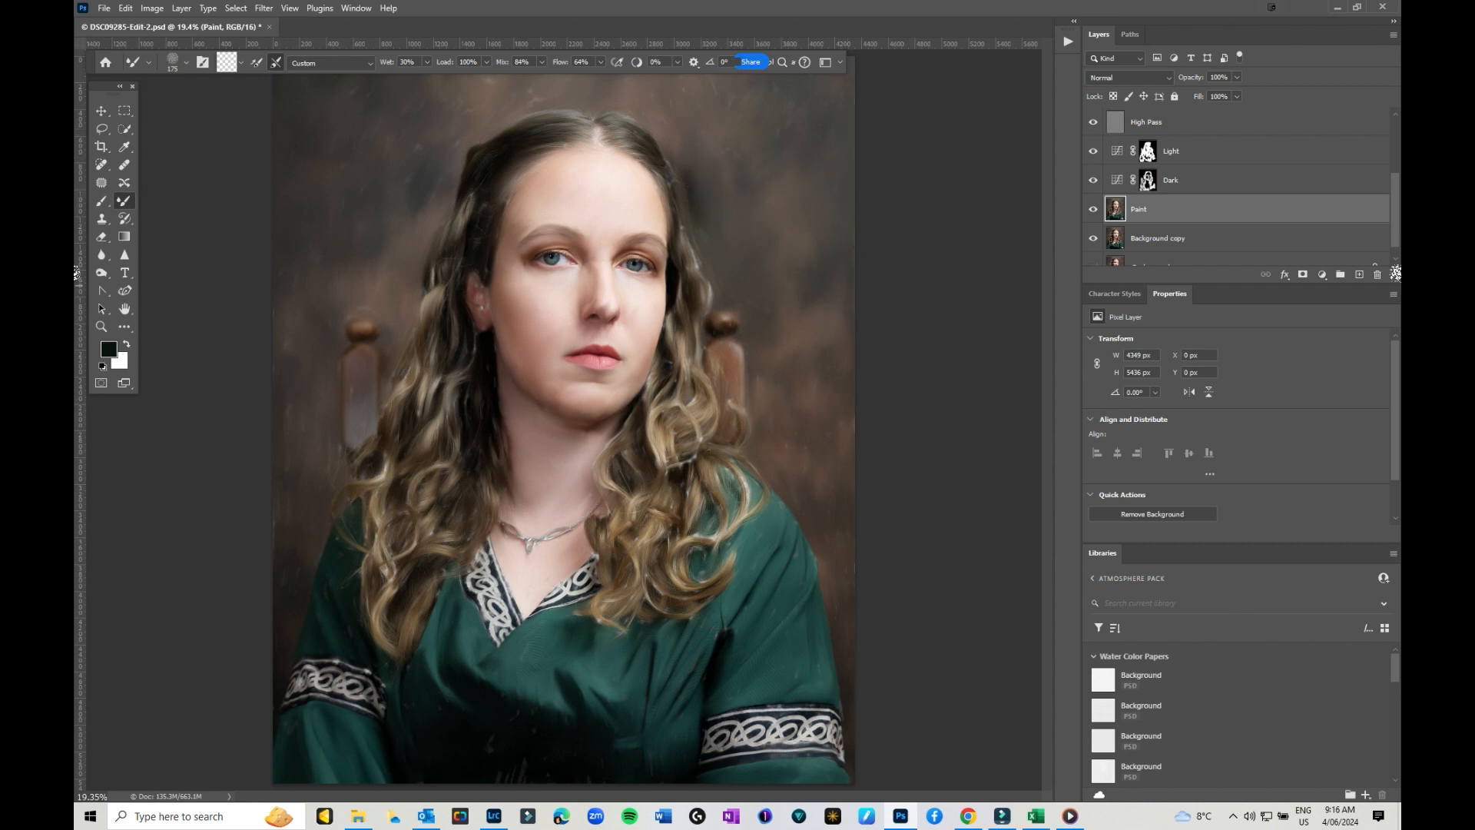
- Show the Color Lookup 1 layer and raise the Background copy layer's opacity to 100%
scroll(1147, 228, up, 3)
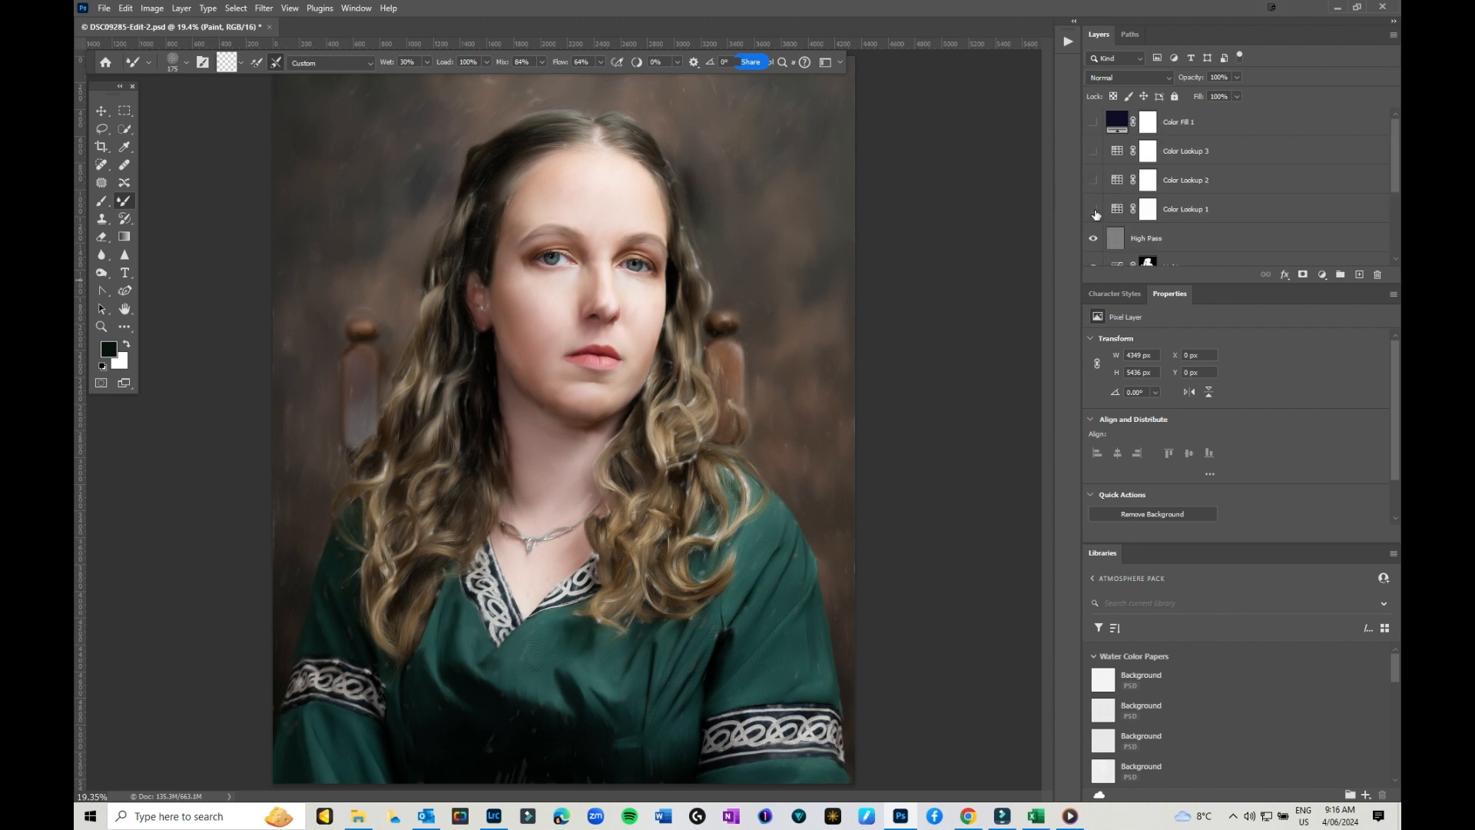
click(1094, 209)
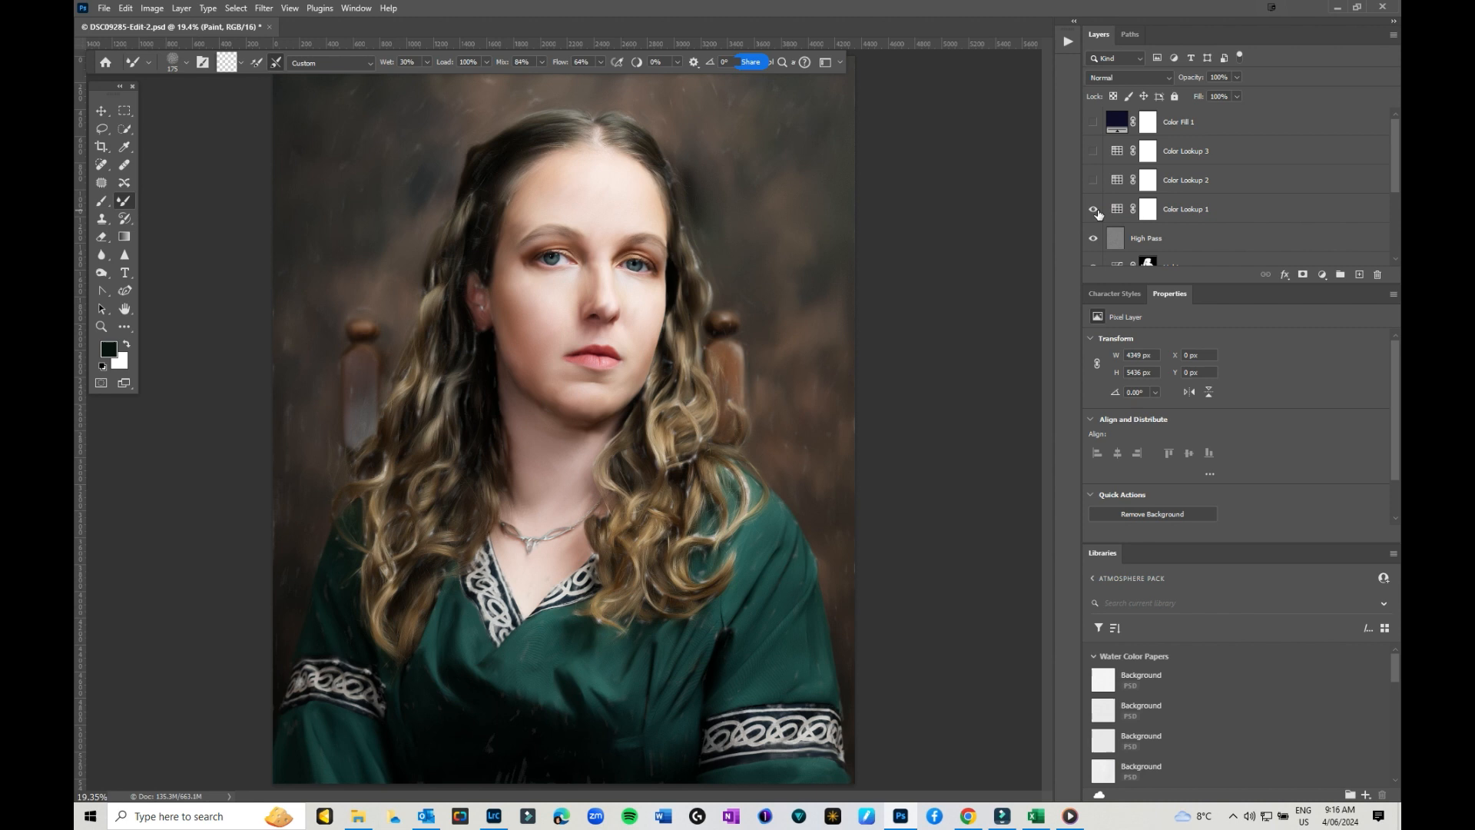
scroll(1181, 241, down, 3)
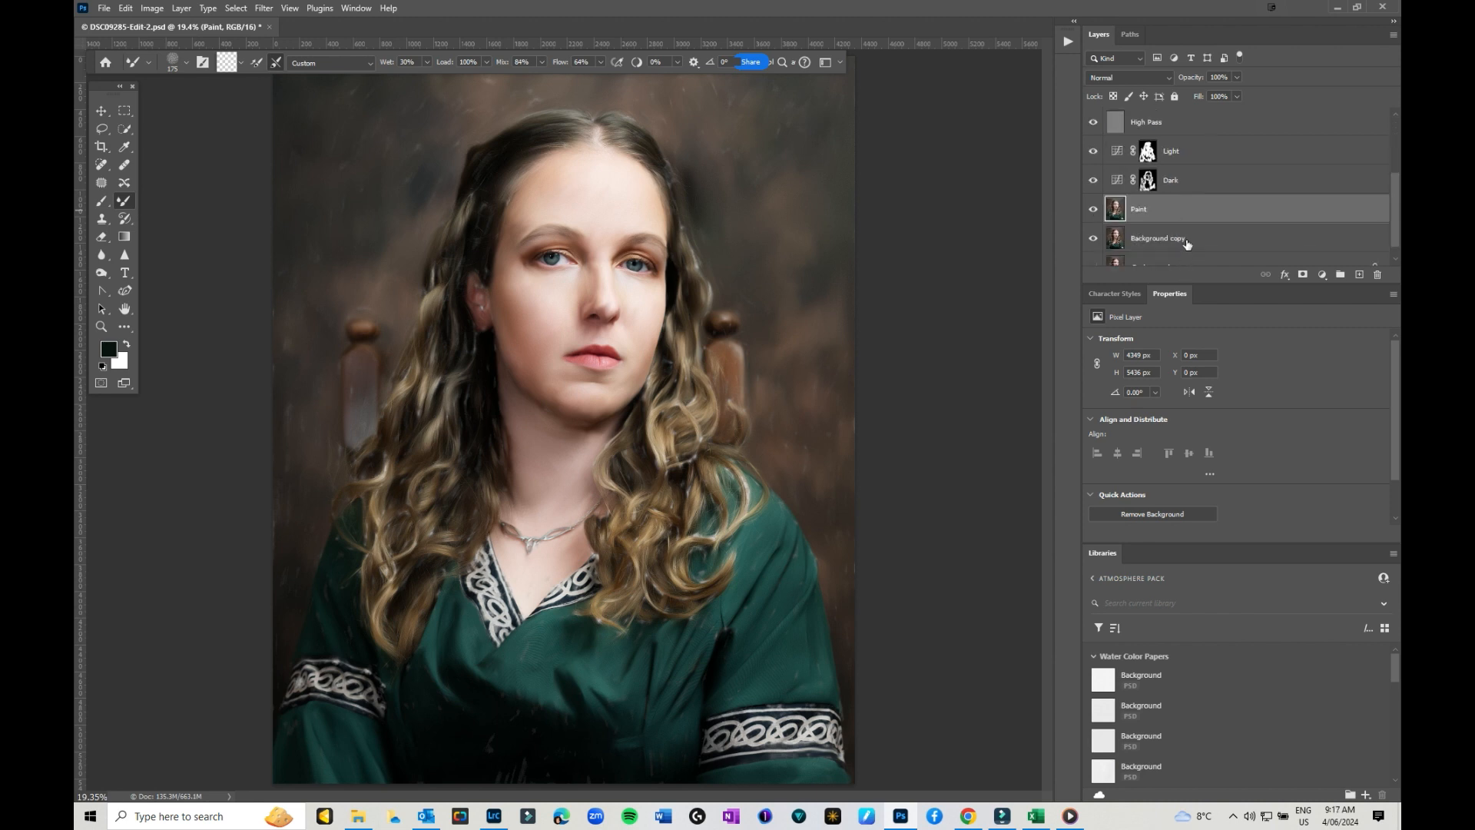
click(1186, 244)
drag(1235, 95, 1287, 94)
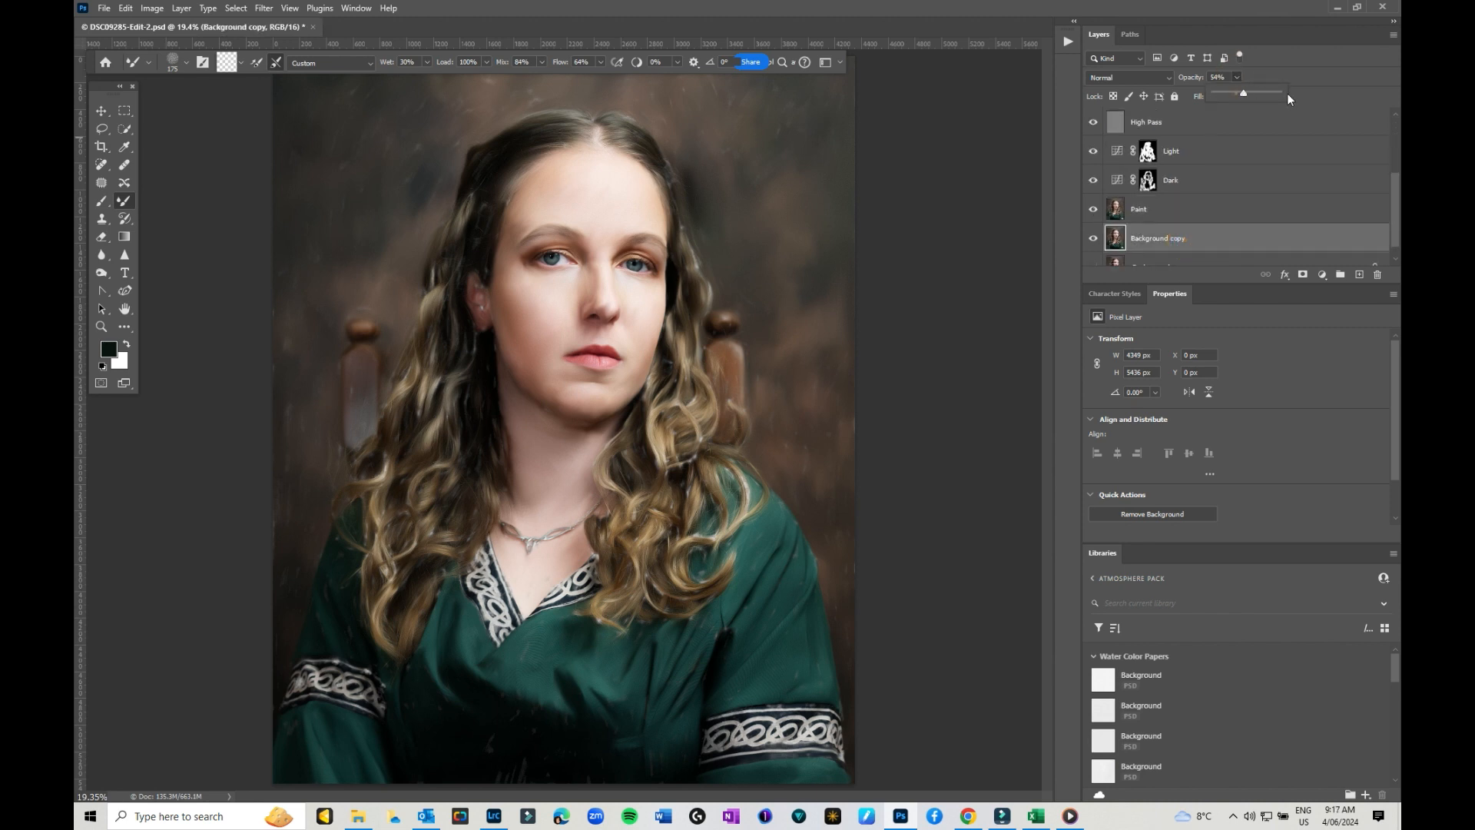
- Select the Color Lookup 1 layer and check which 3D LUT file it uses
scroll(1150, 212, up, 3)
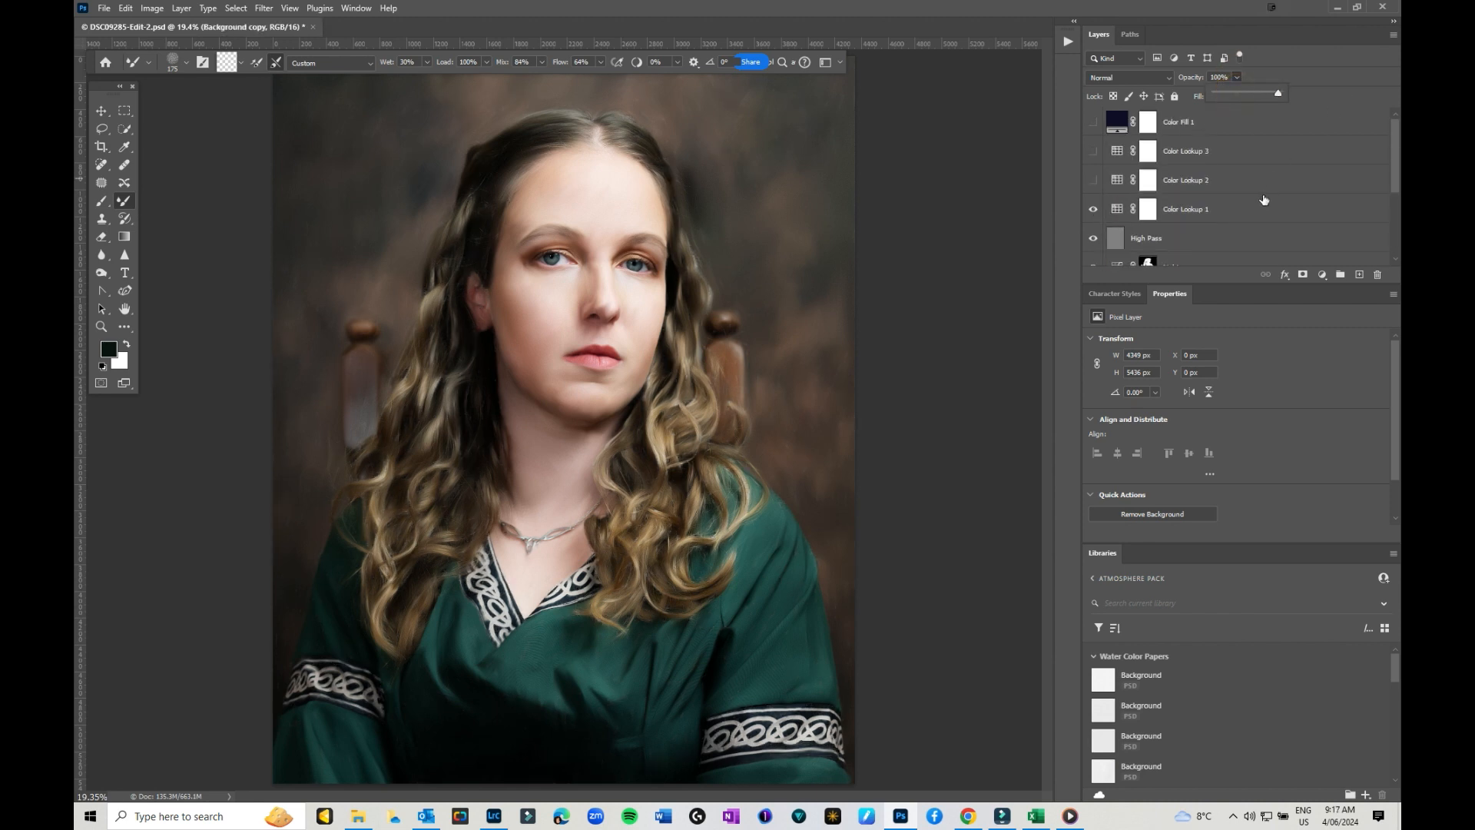
click(1149, 212)
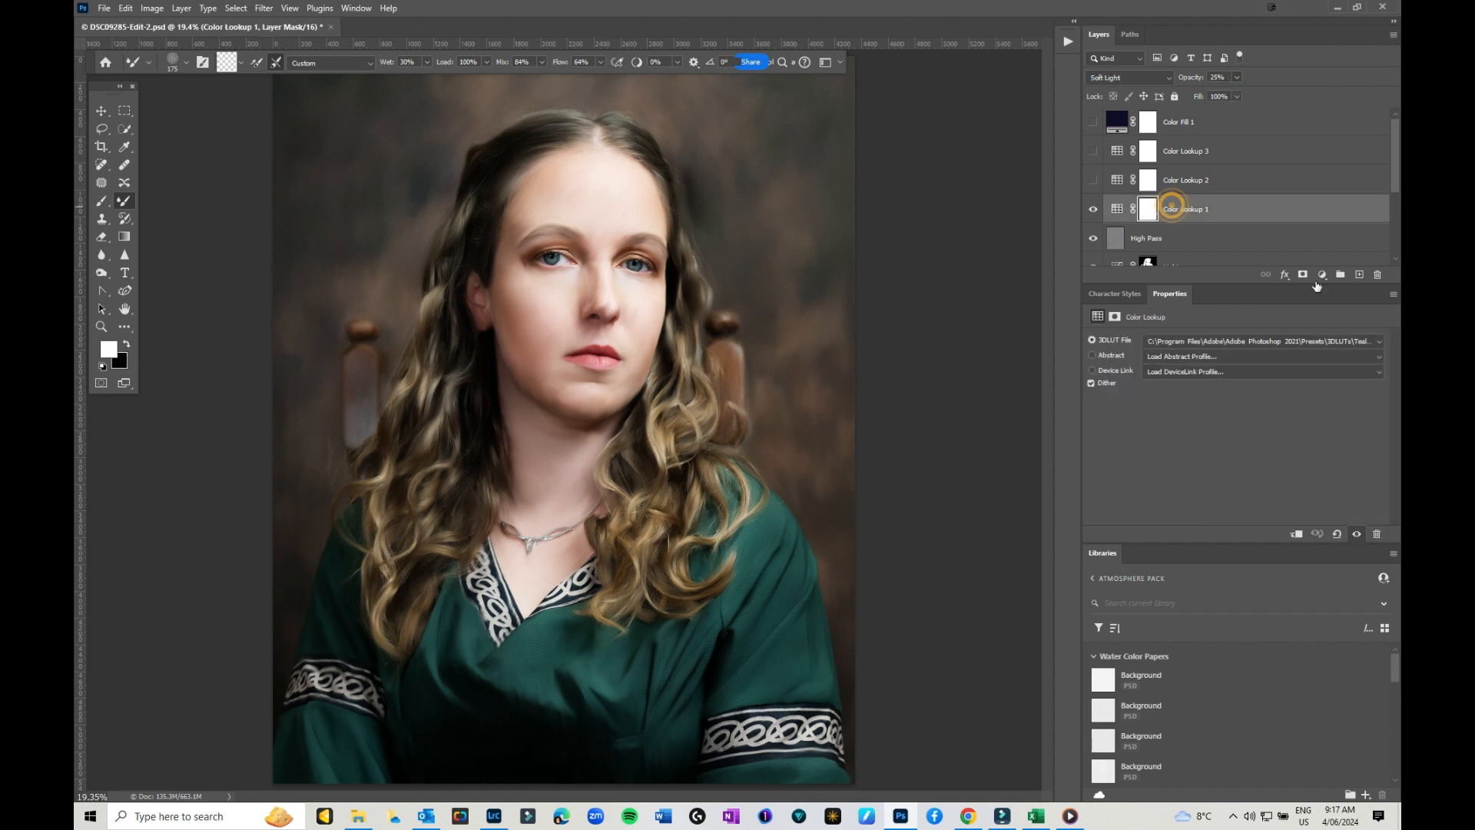
click(1329, 341)
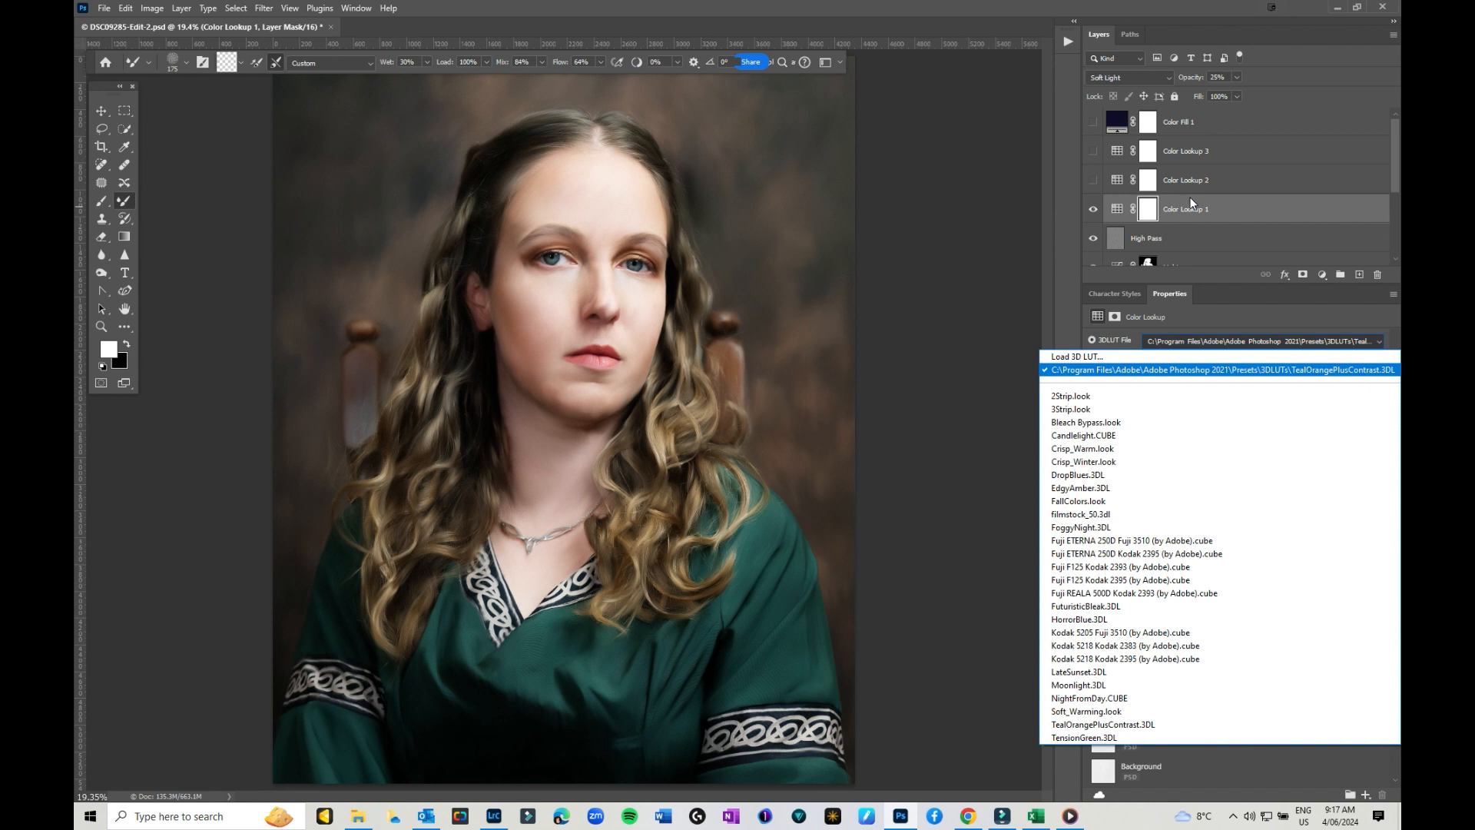
click(1213, 205)
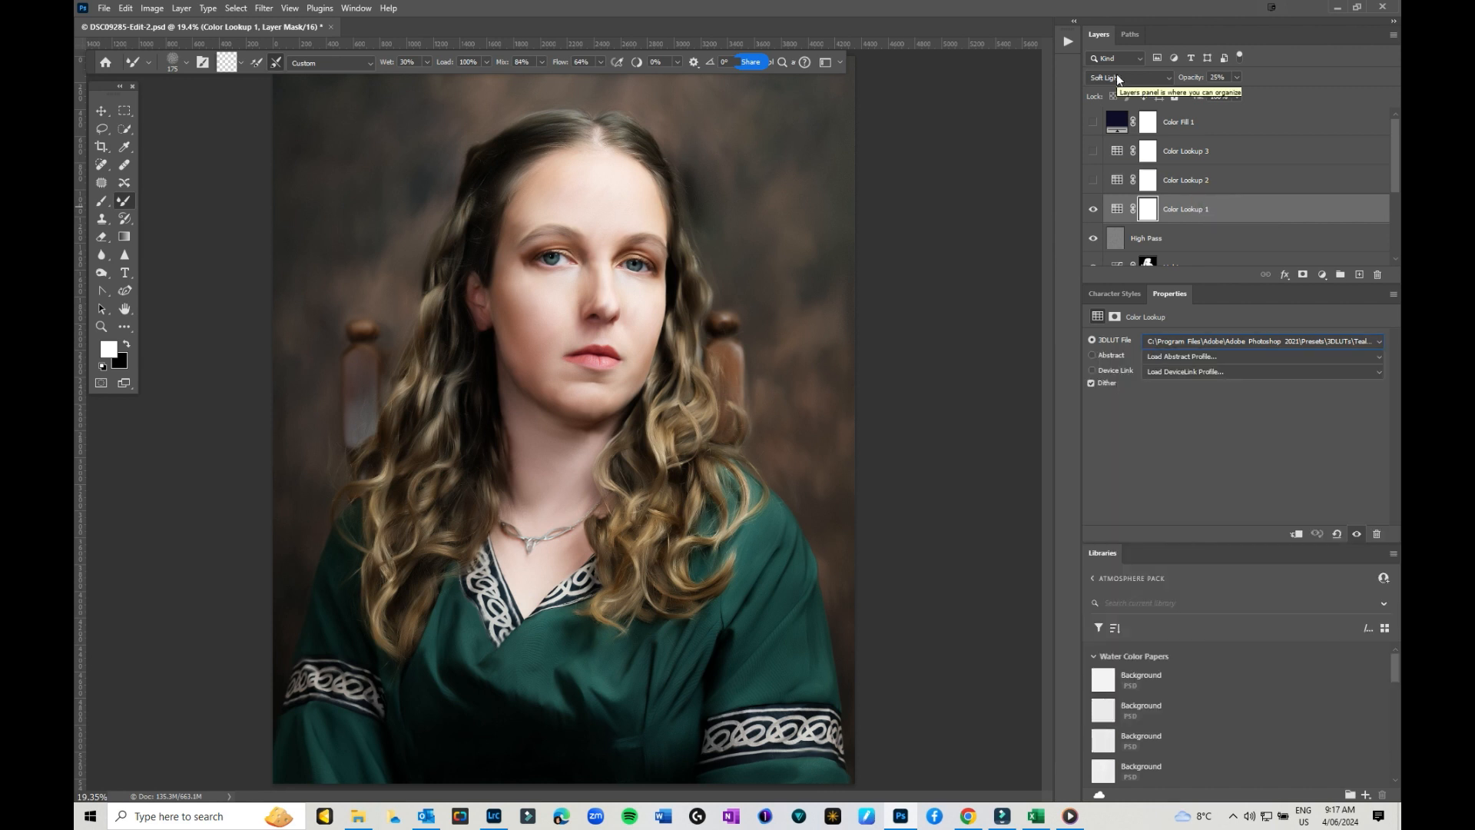
- Show and select the Color Lookup 2 layer, and check its 3D LUT file
click(1093, 181)
click(1278, 185)
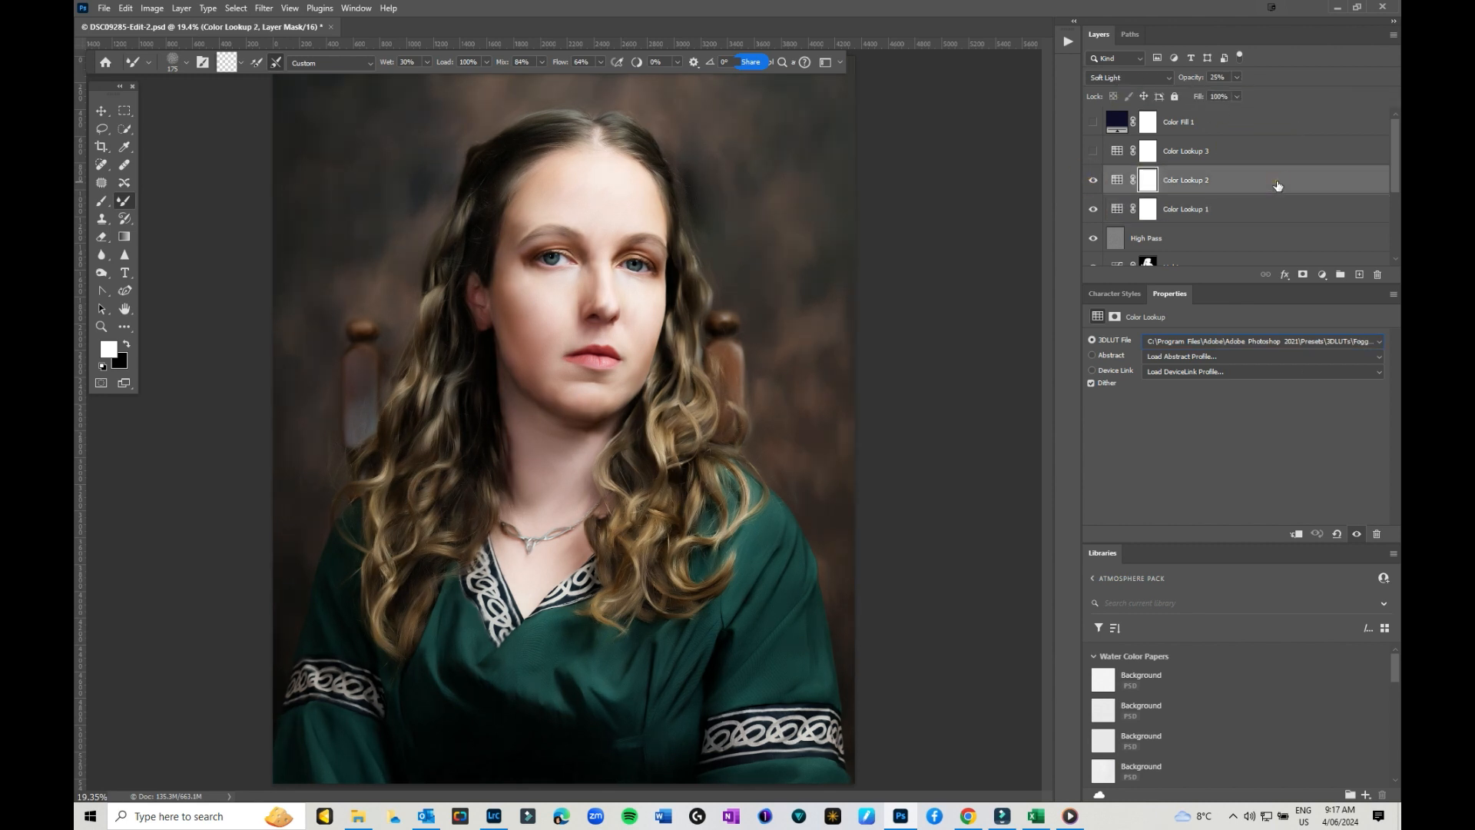
click(1288, 342)
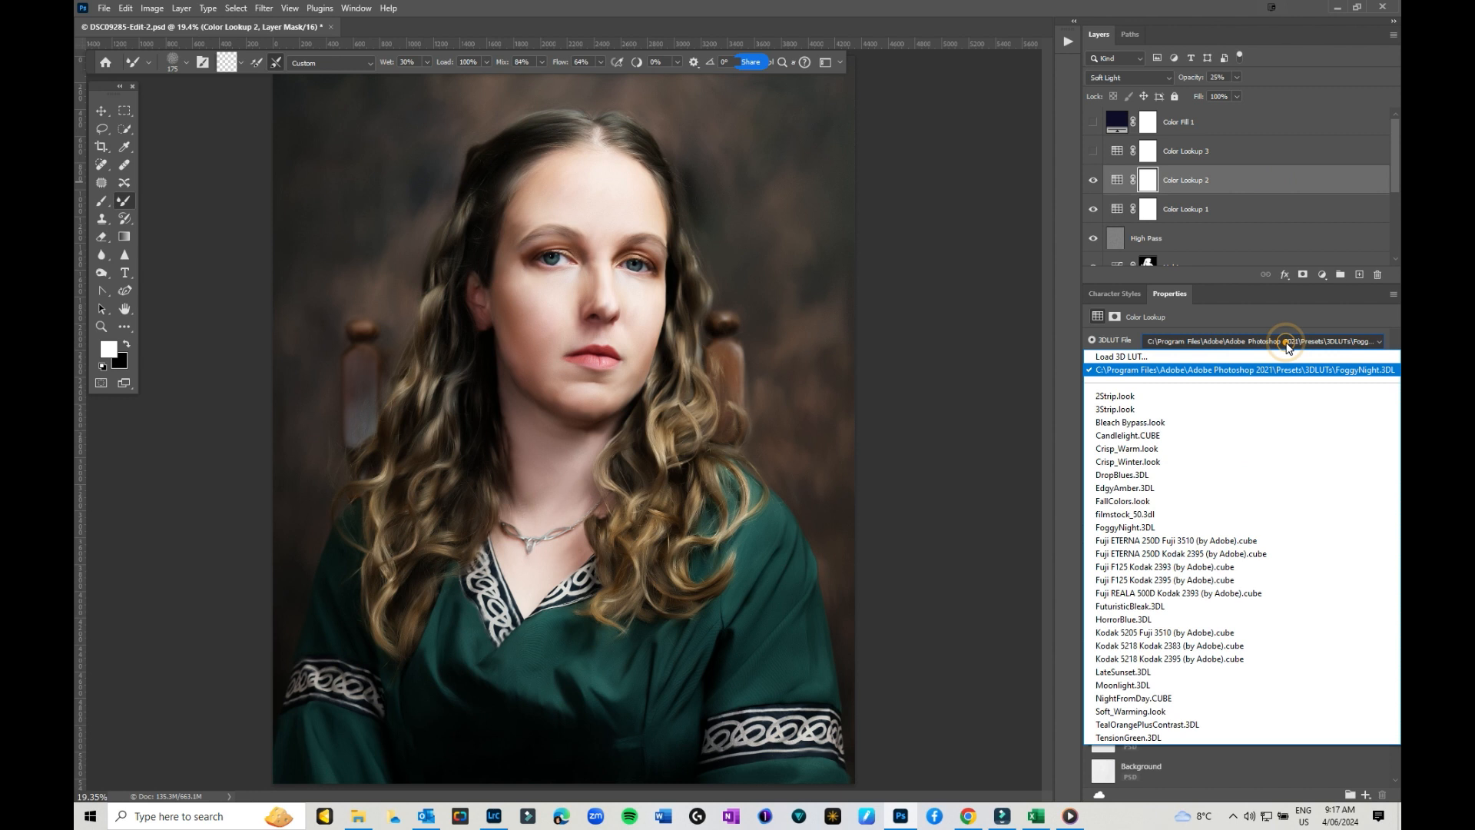
click(1288, 345)
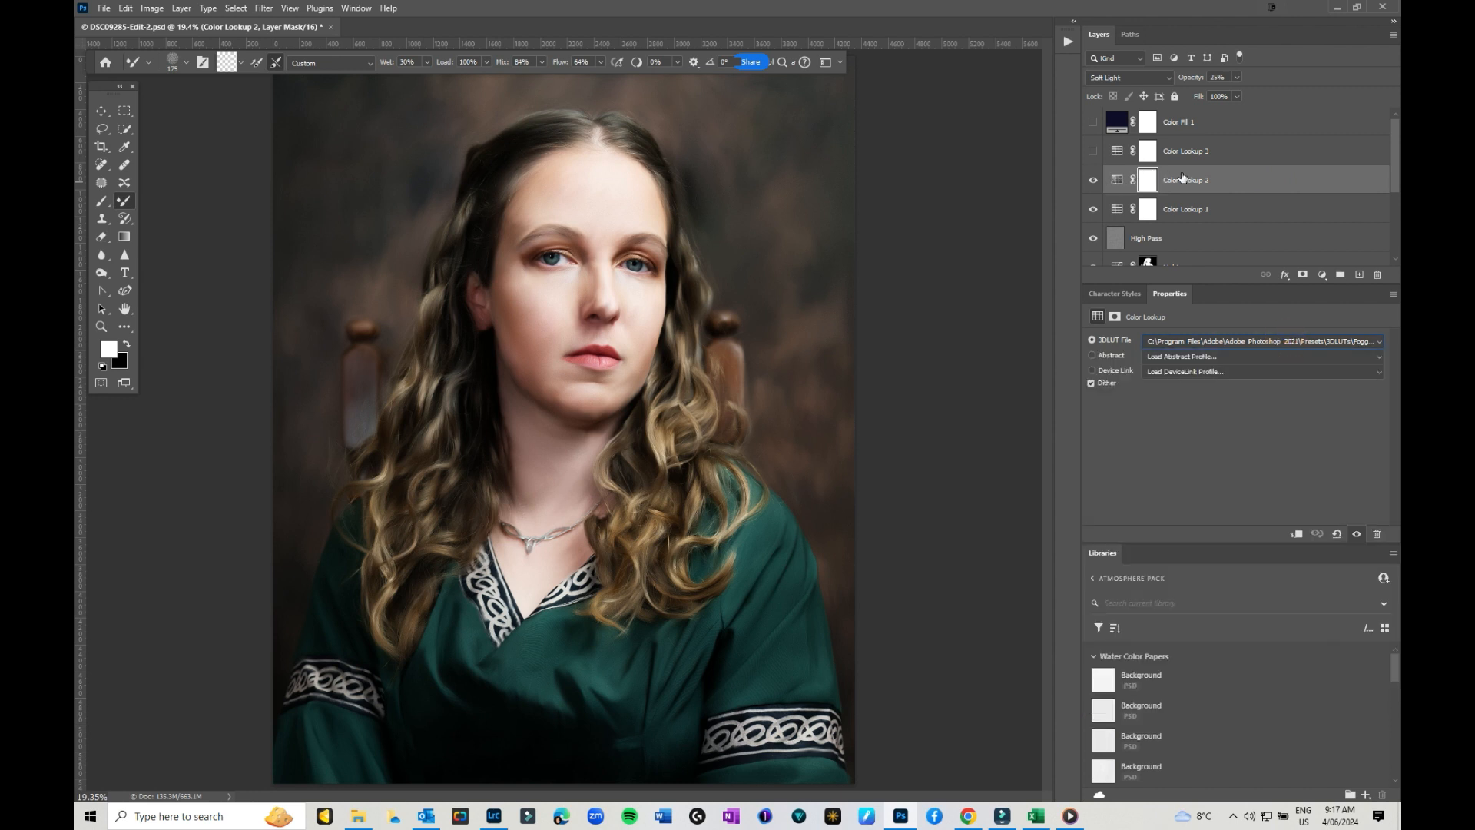
- Preview the Color Lookup 2 layer in Normal mode at 100% opacity, and return it to Soft Light at 25%
click(1128, 77)
click(1137, 91)
click(1237, 77)
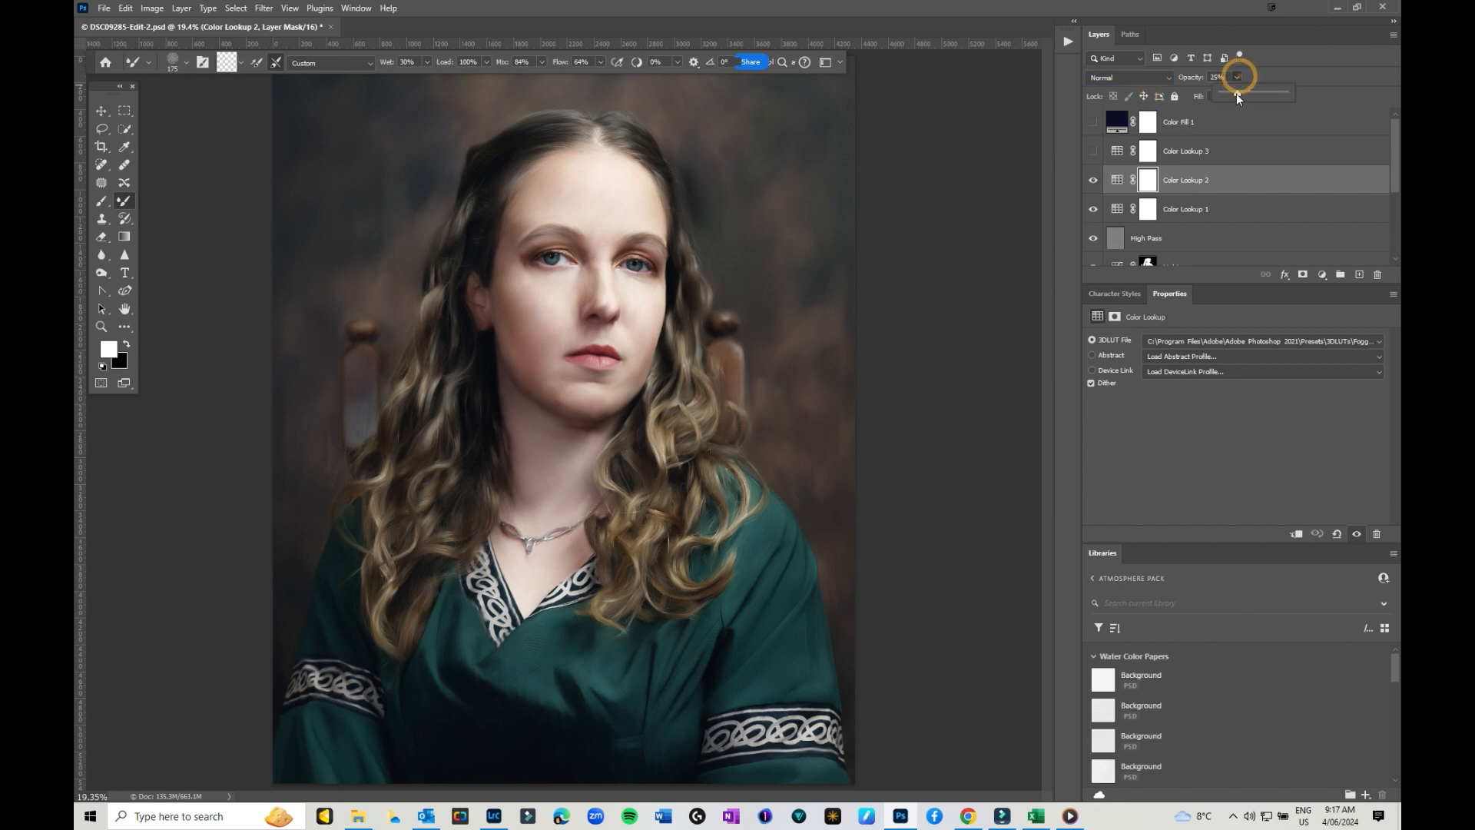
drag(1236, 93, 1390, 104)
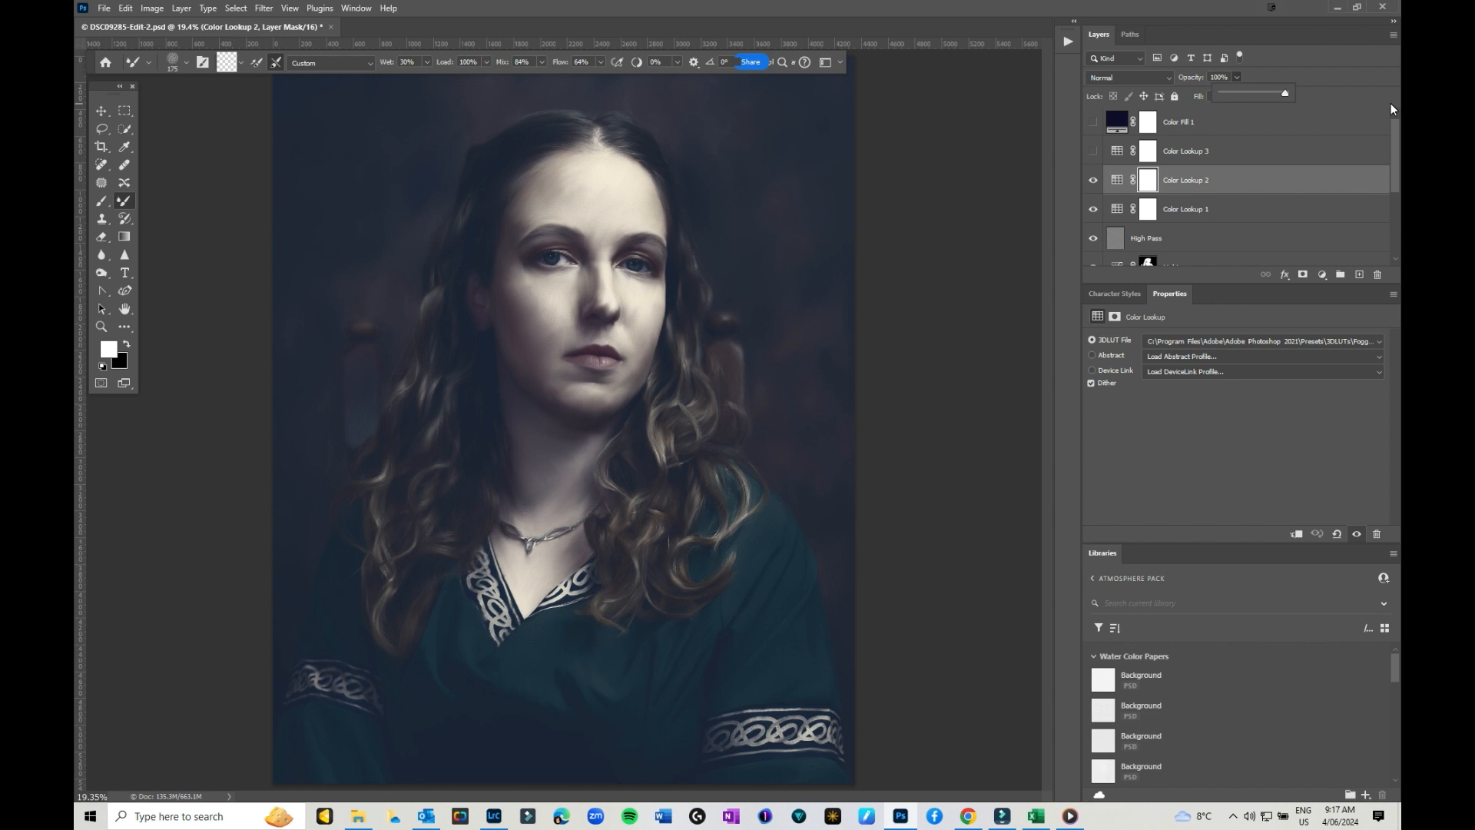
drag(1288, 94, 1235, 97)
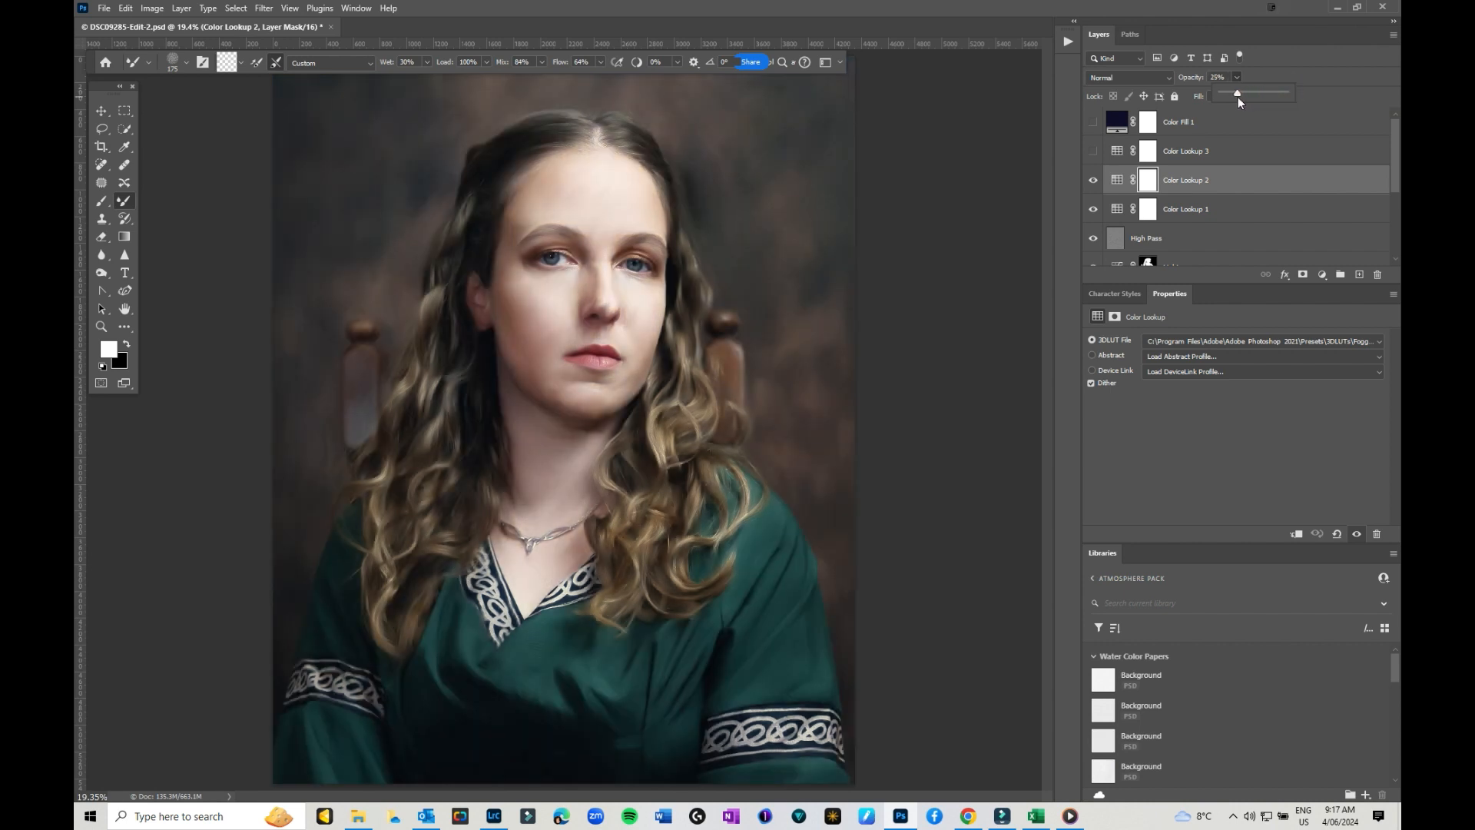
click(1114, 77)
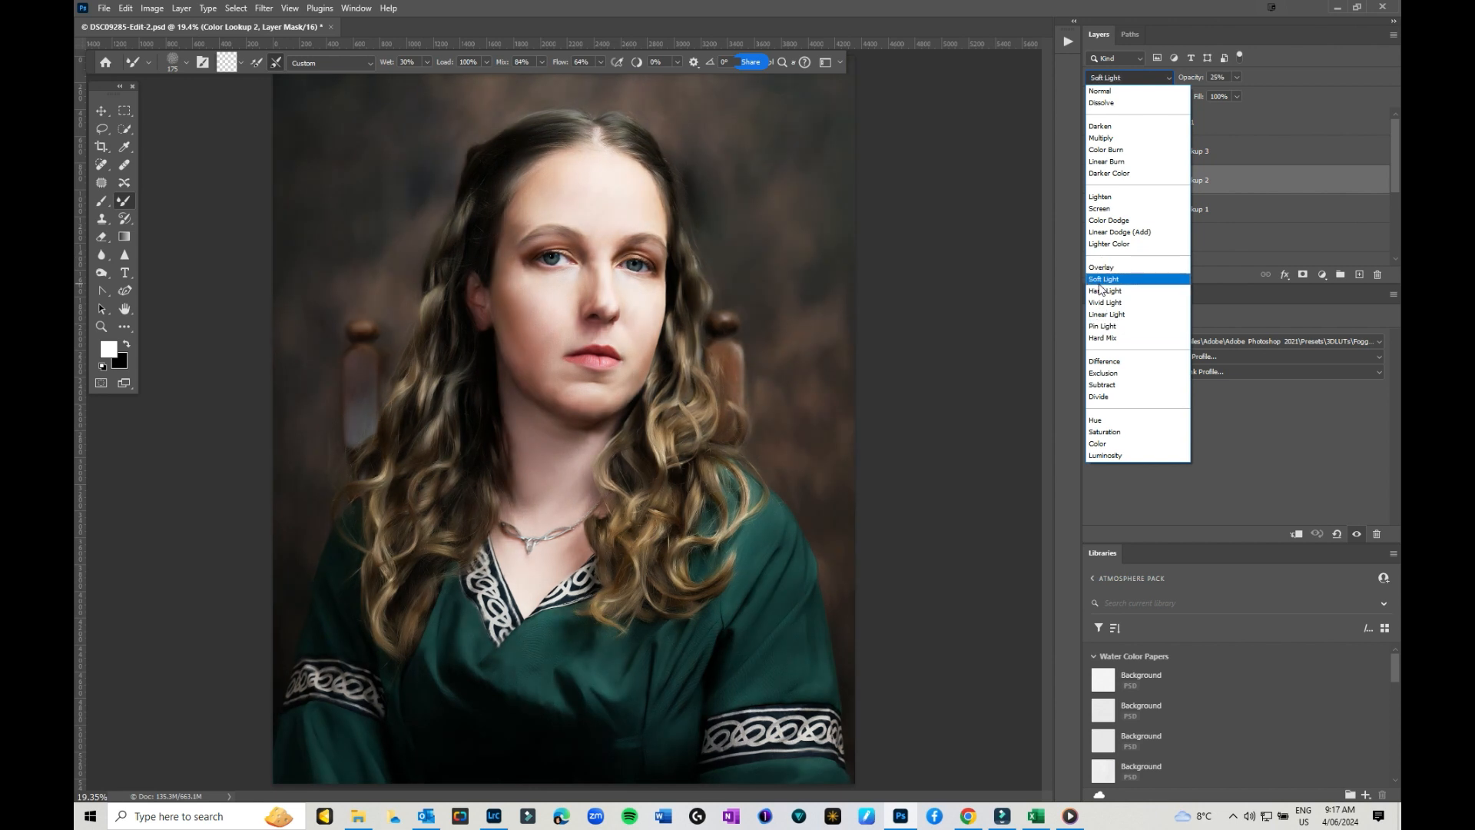
click(1099, 283)
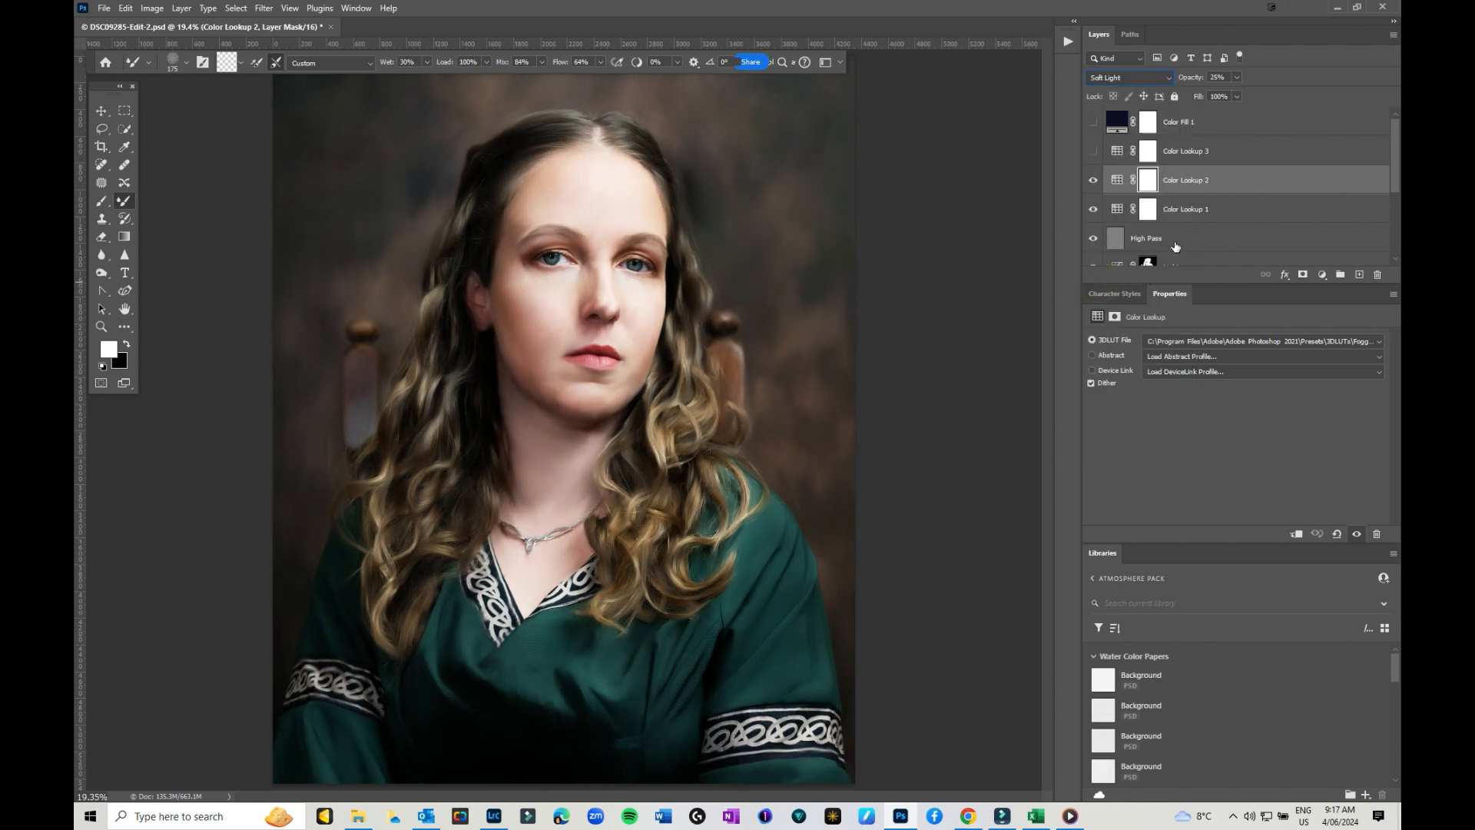
- Show the Color Lookup 3 layer, check its 3D LUT file, and hide the layer again
click(1092, 152)
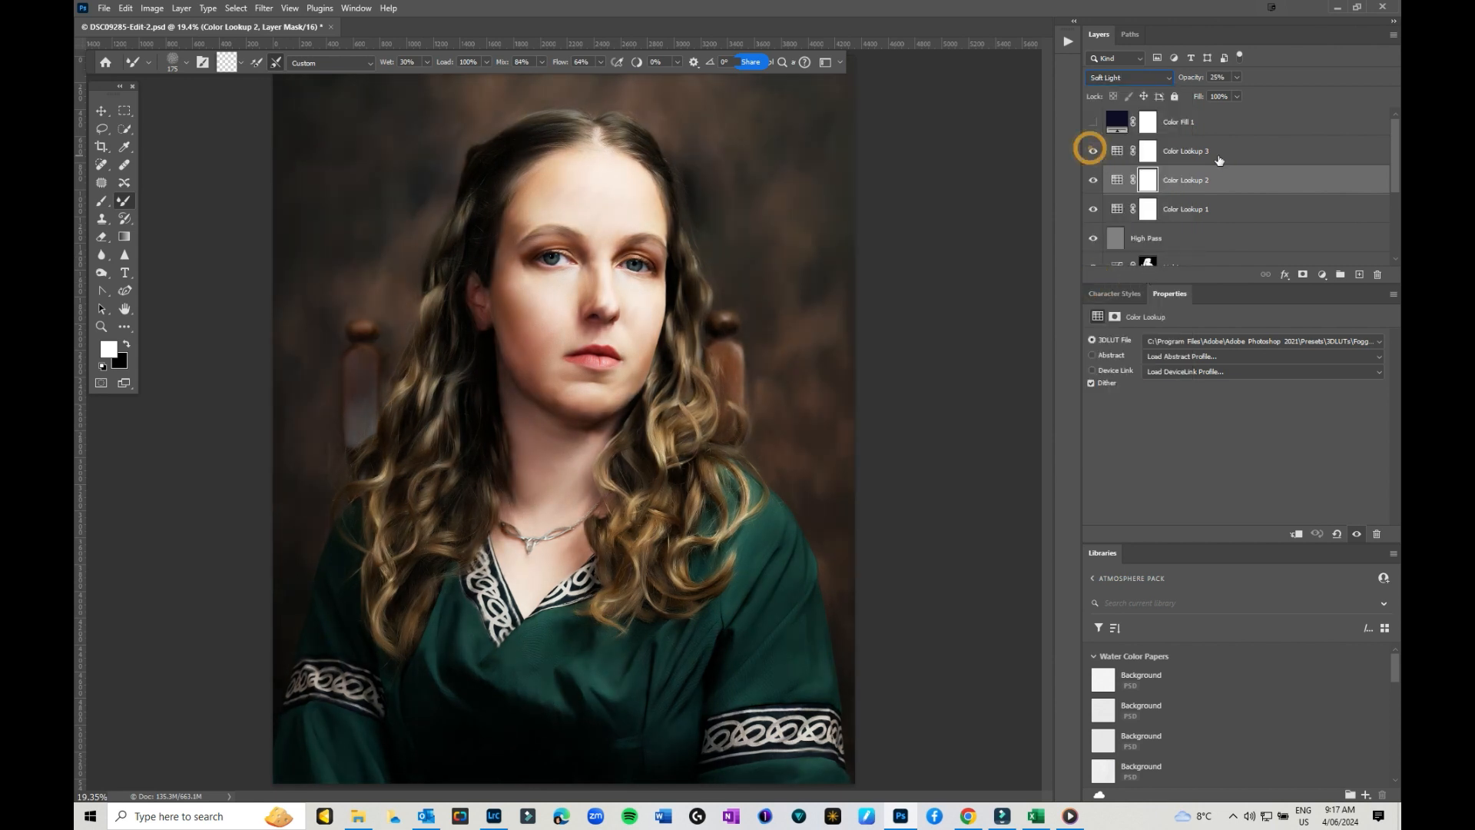
click(1215, 152)
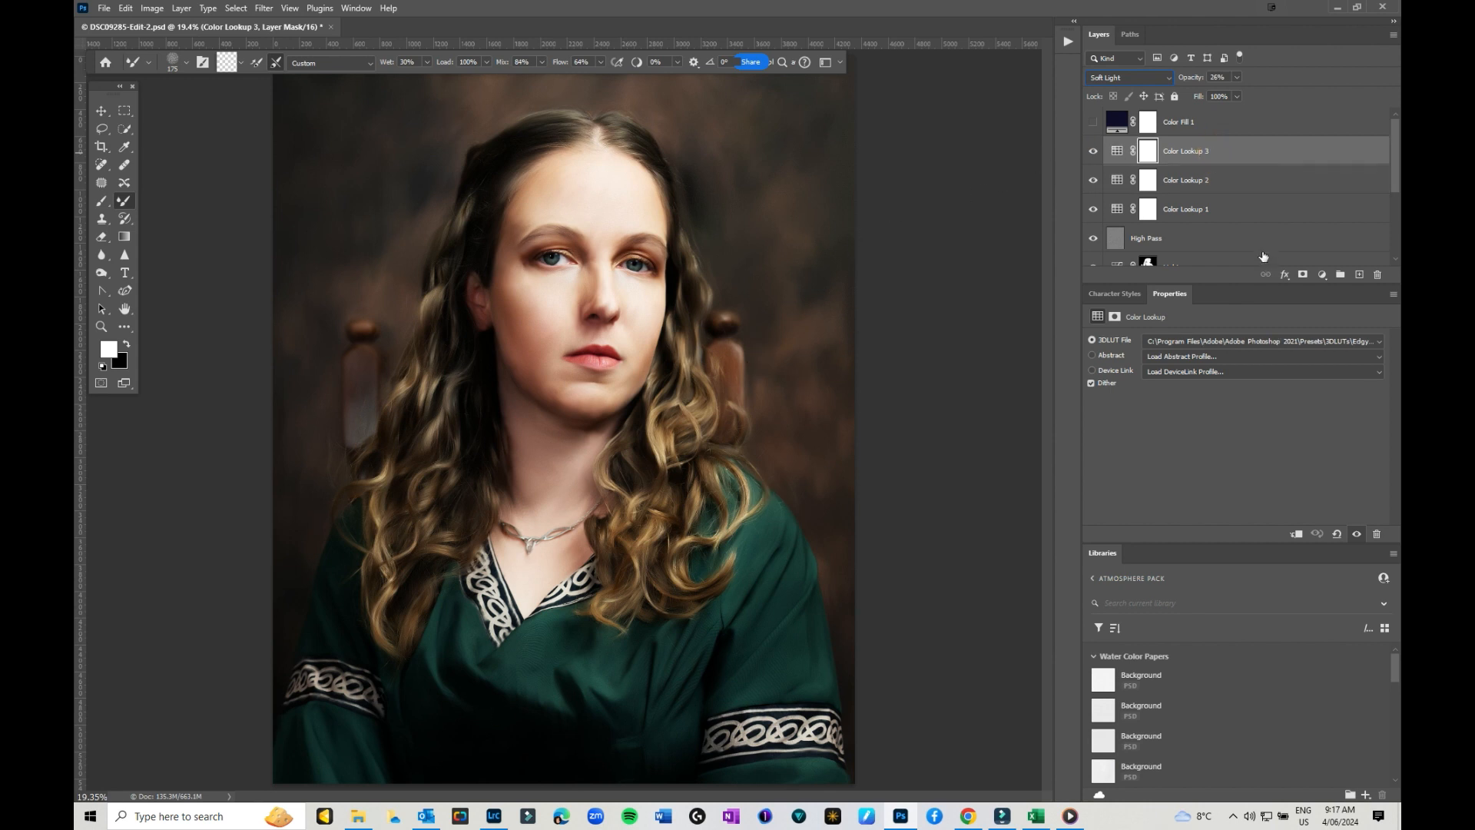
click(1316, 344)
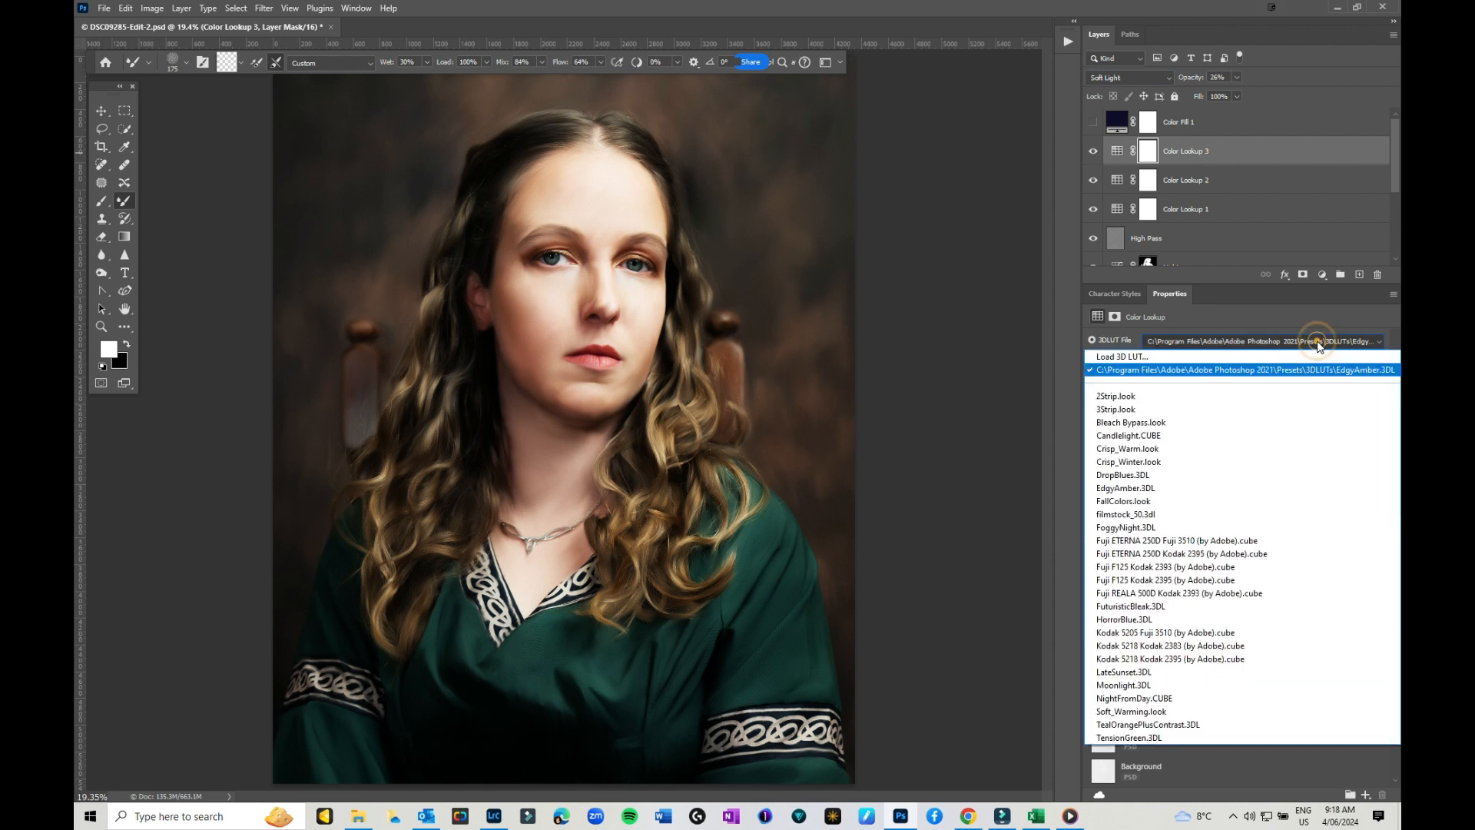
click(1316, 345)
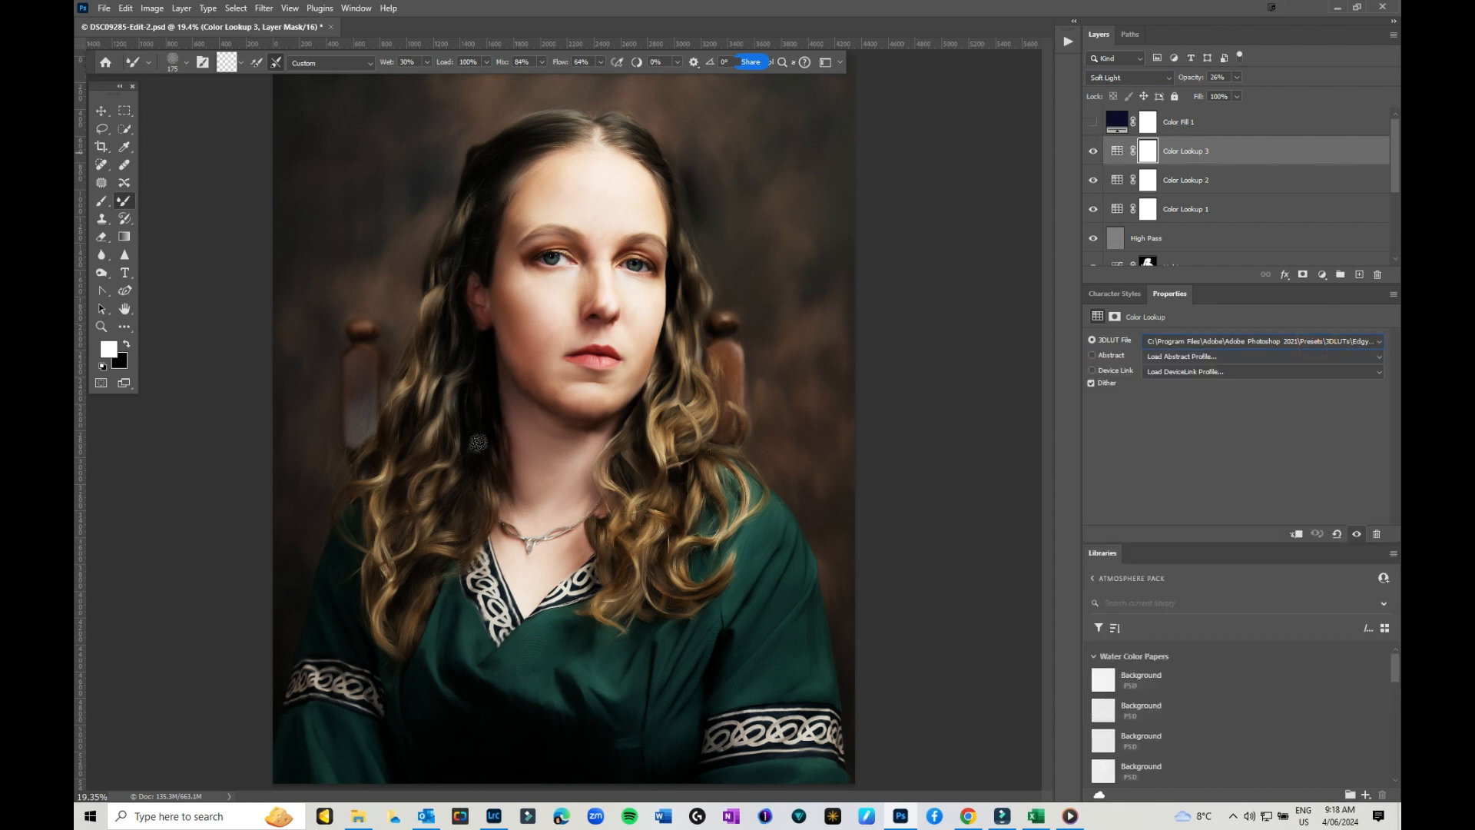
click(1094, 151)
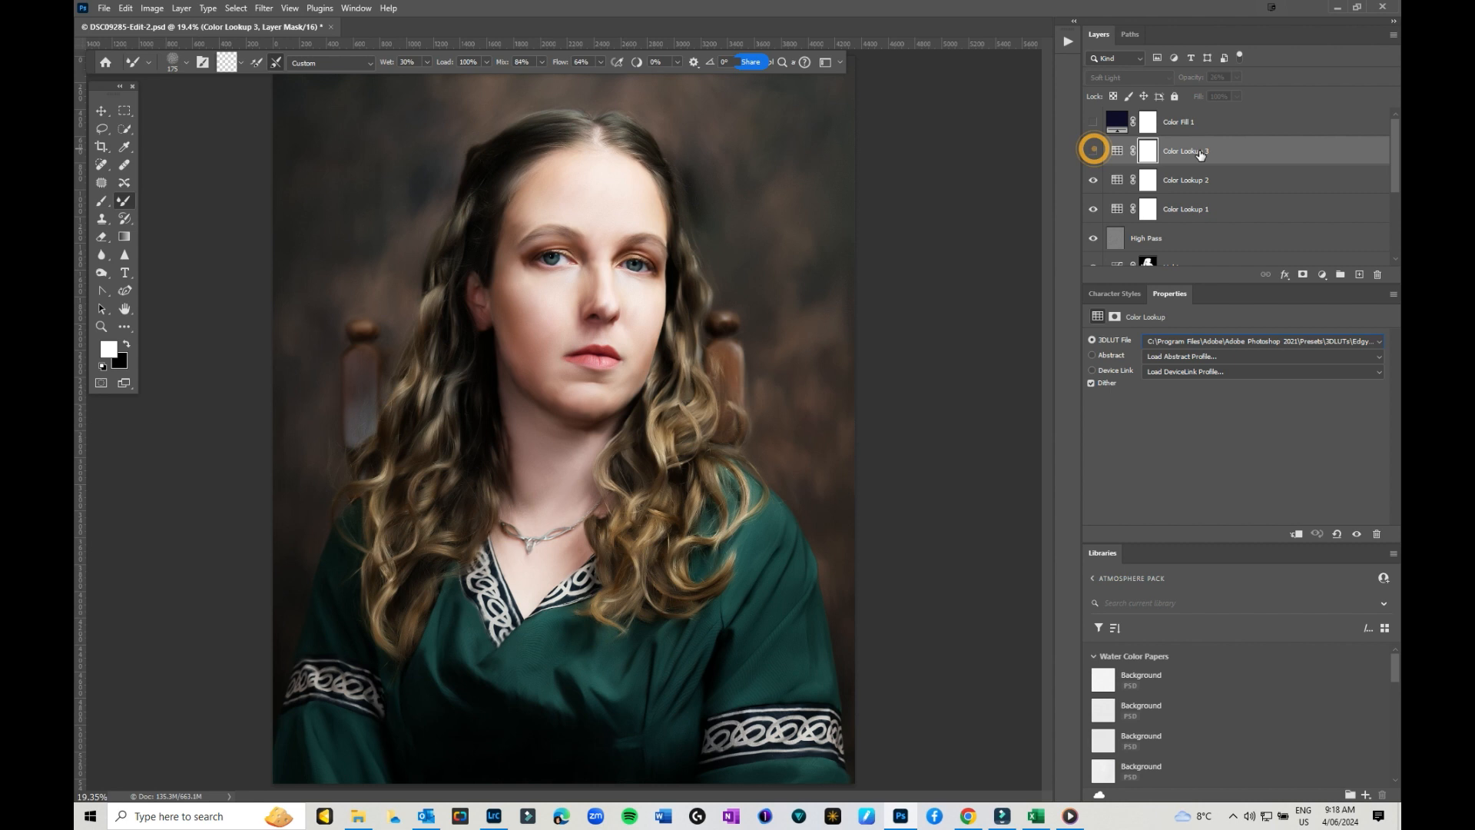
- Show the Color Fill 1 layer and change its fill to dark green #102624, based on a colour sampled from the dress
click(1092, 120)
click(1258, 125)
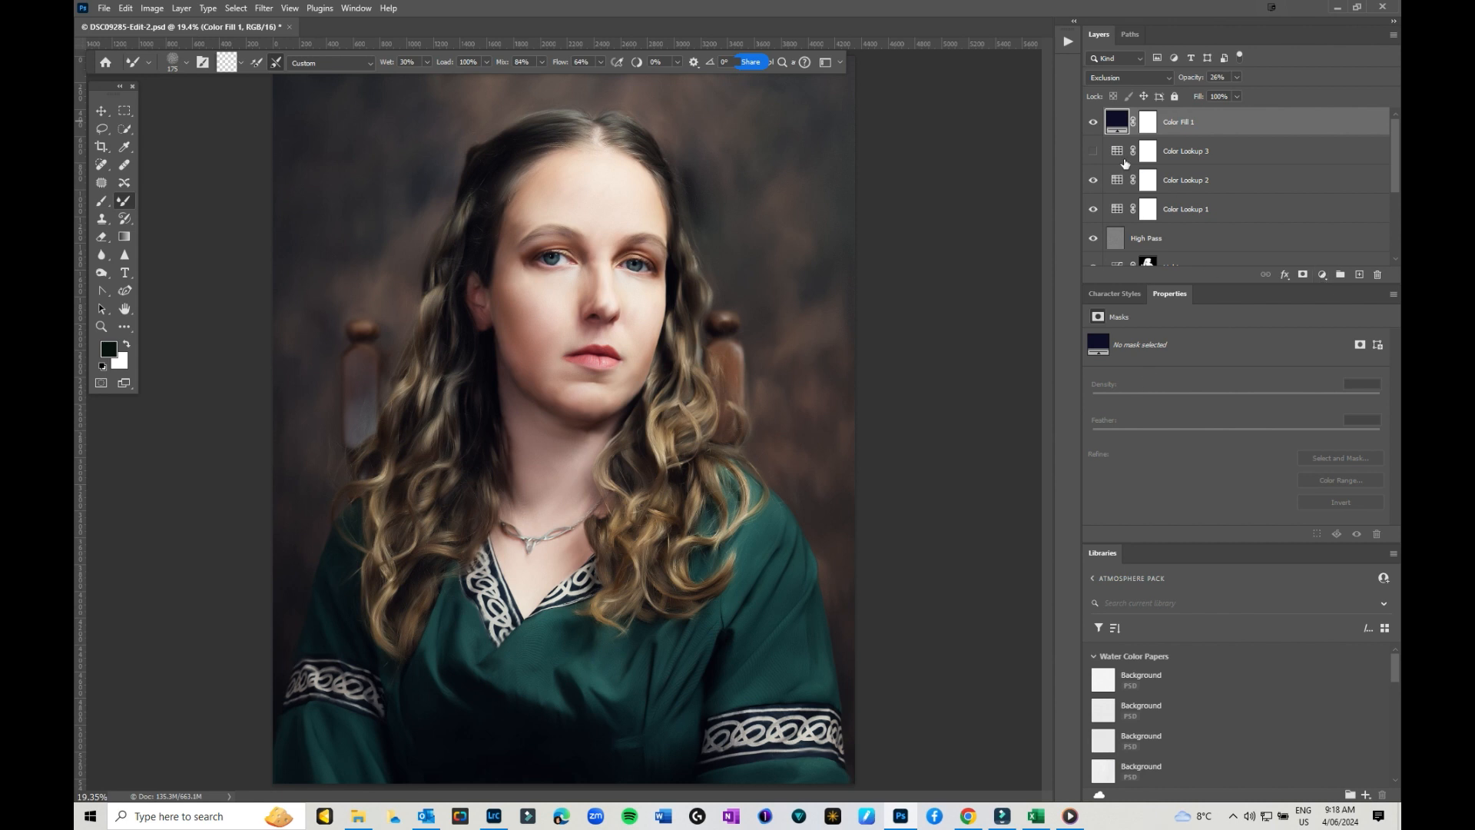
double_click(1118, 123)
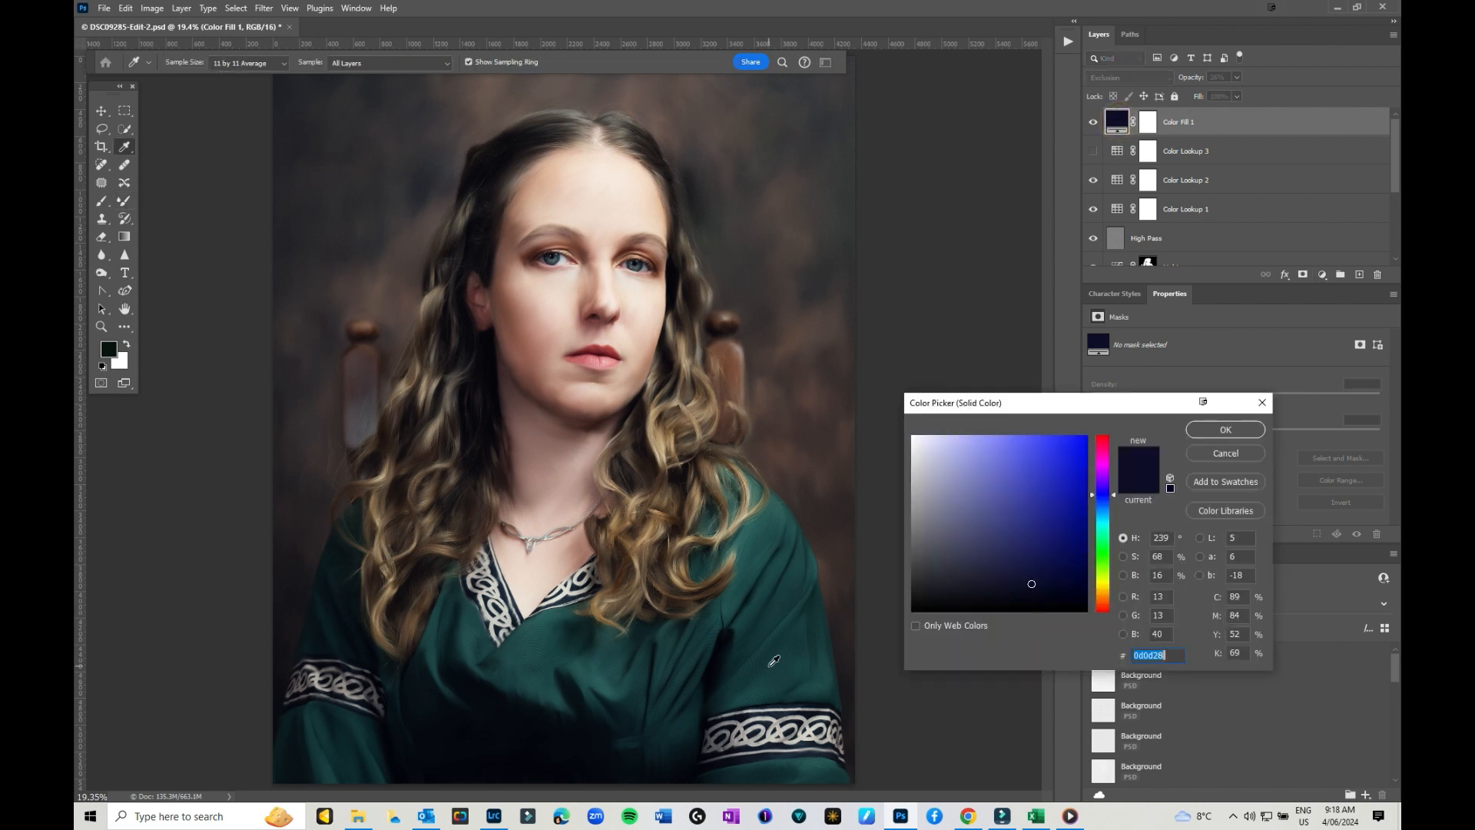
click(568, 630)
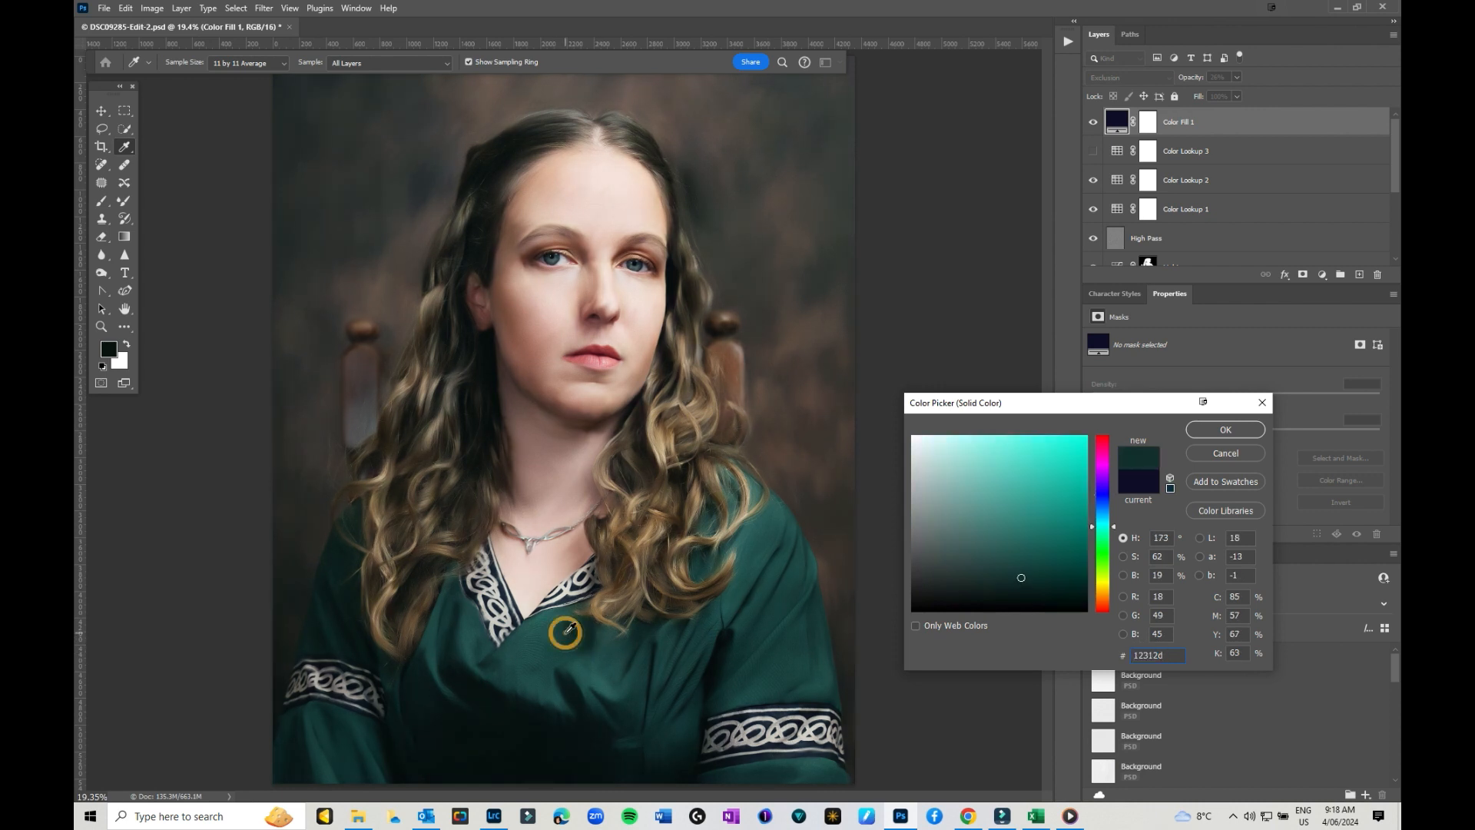
click(1035, 583)
mouse_move(1034, 583)
mouse_down()
mouse_move(1054, 586)
mouse_move(1057, 491)
mouse_move(914, 487)
mouse_move(951, 485)
mouse_move(1022, 590)
mouse_move(1048, 598)
mouse_move(965, 599)
mouse_move(1045, 599)
mouse_move(1047, 584)
mouse_move(1009, 588)
mouse_up()
click(554, 635)
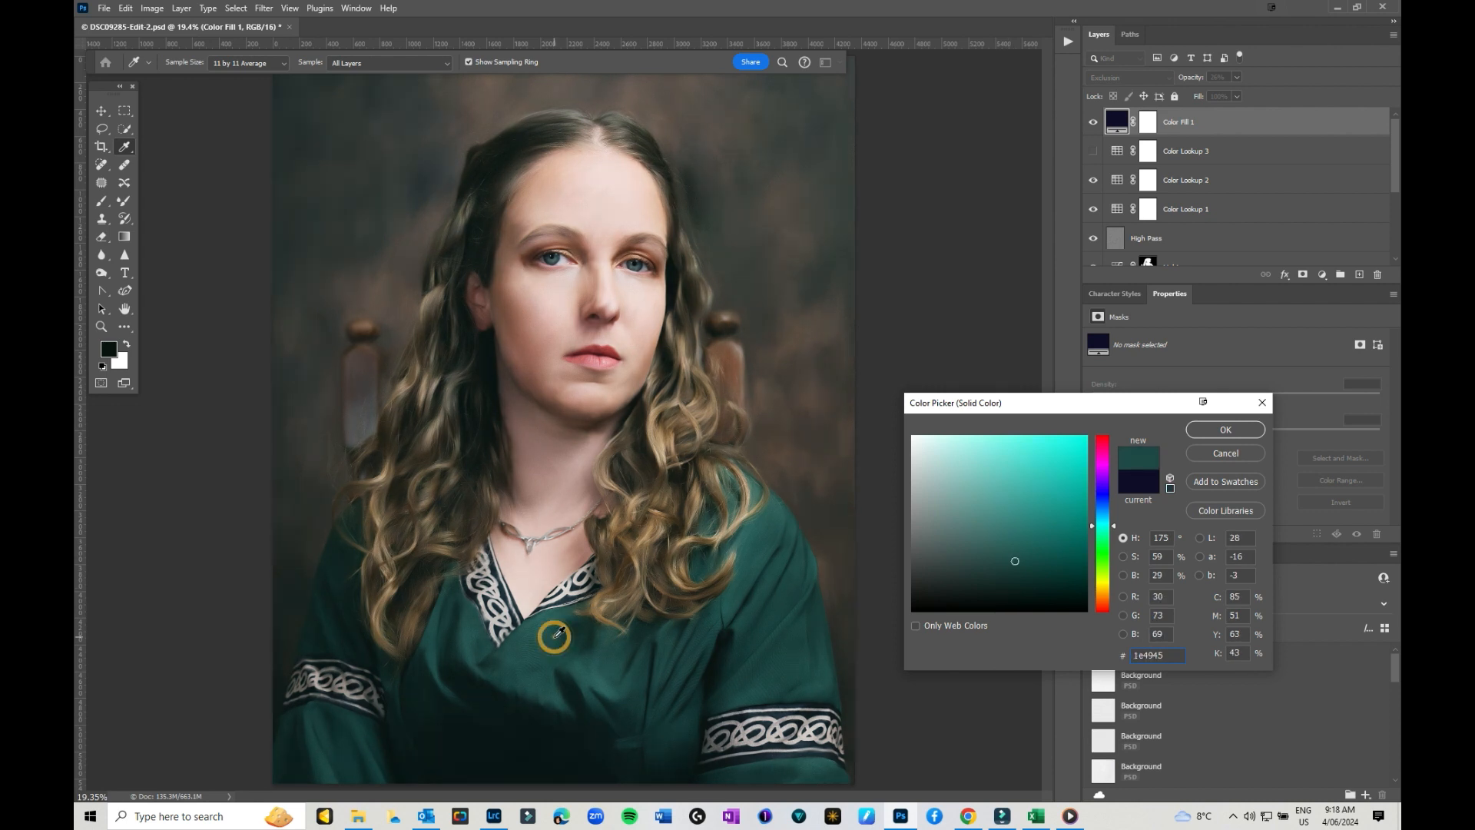
drag(1014, 561, 1016, 585)
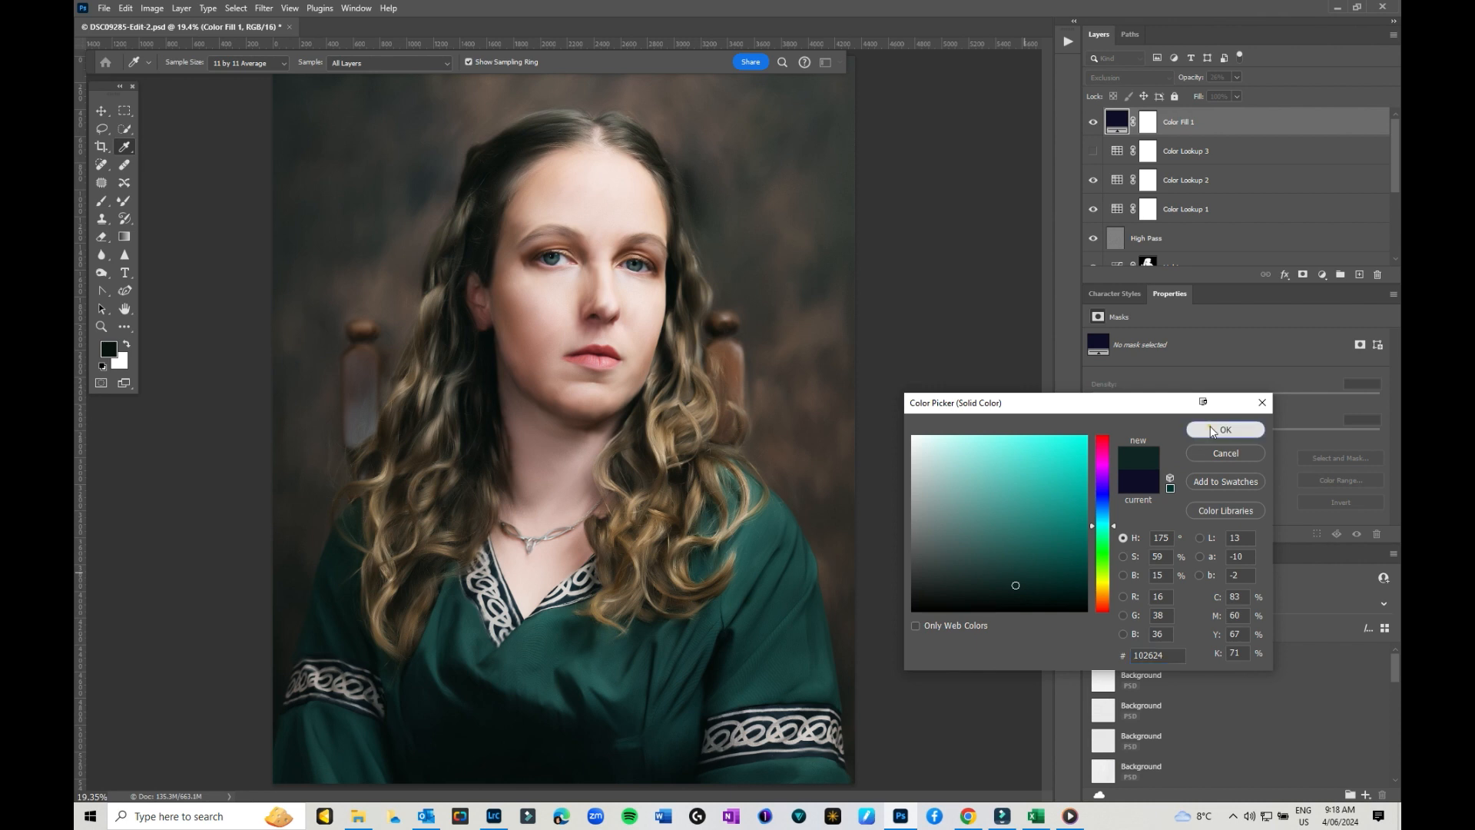
click(1212, 431)
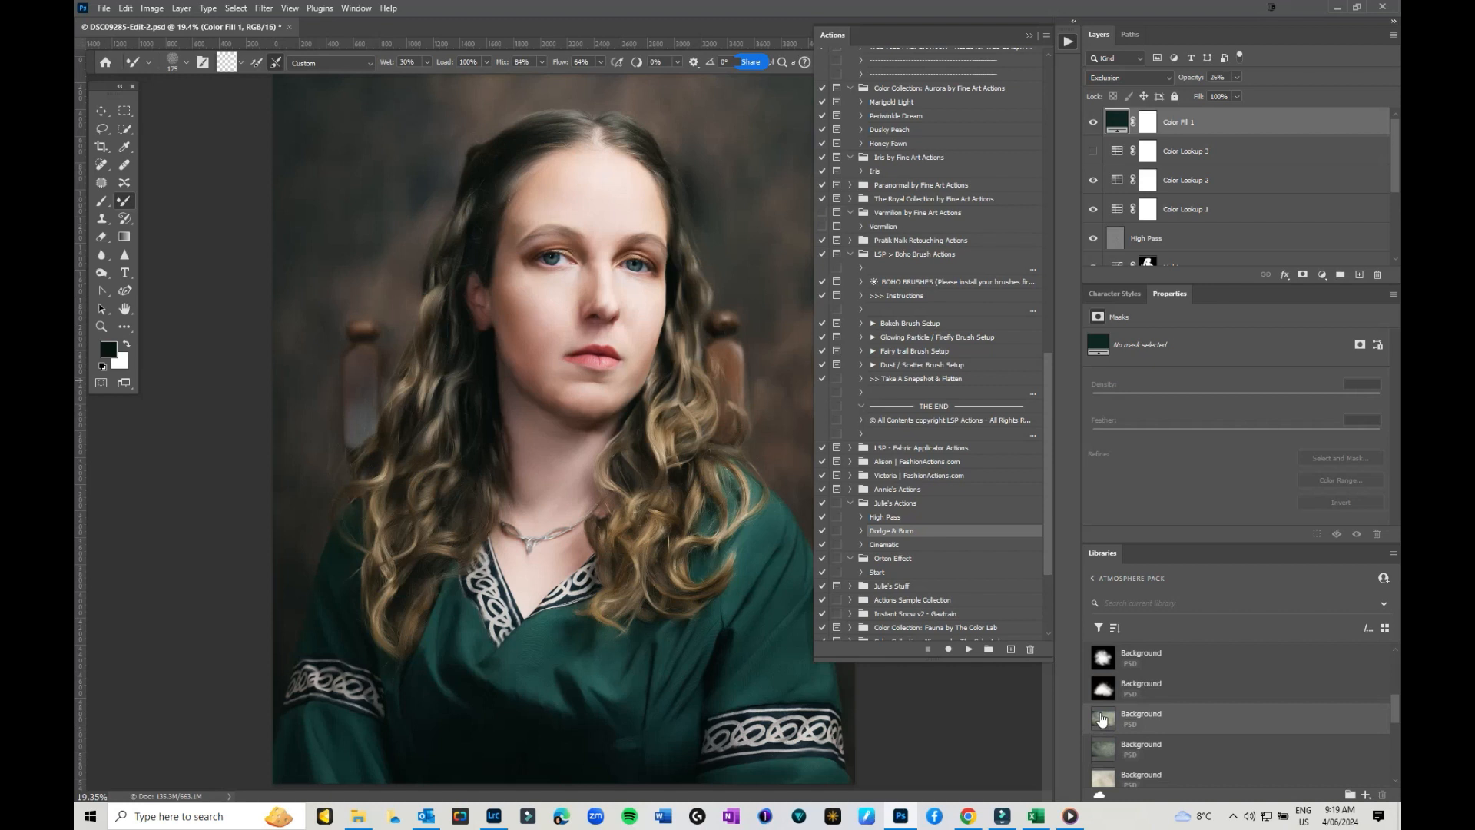
- Place the mottled grey-green Background texture from the Atmosphere Pack library and stretch it to cover the whole canvas
drag(1101, 719, 422, 289)
click(1028, 34)
drag(357, 235, 445, 117)
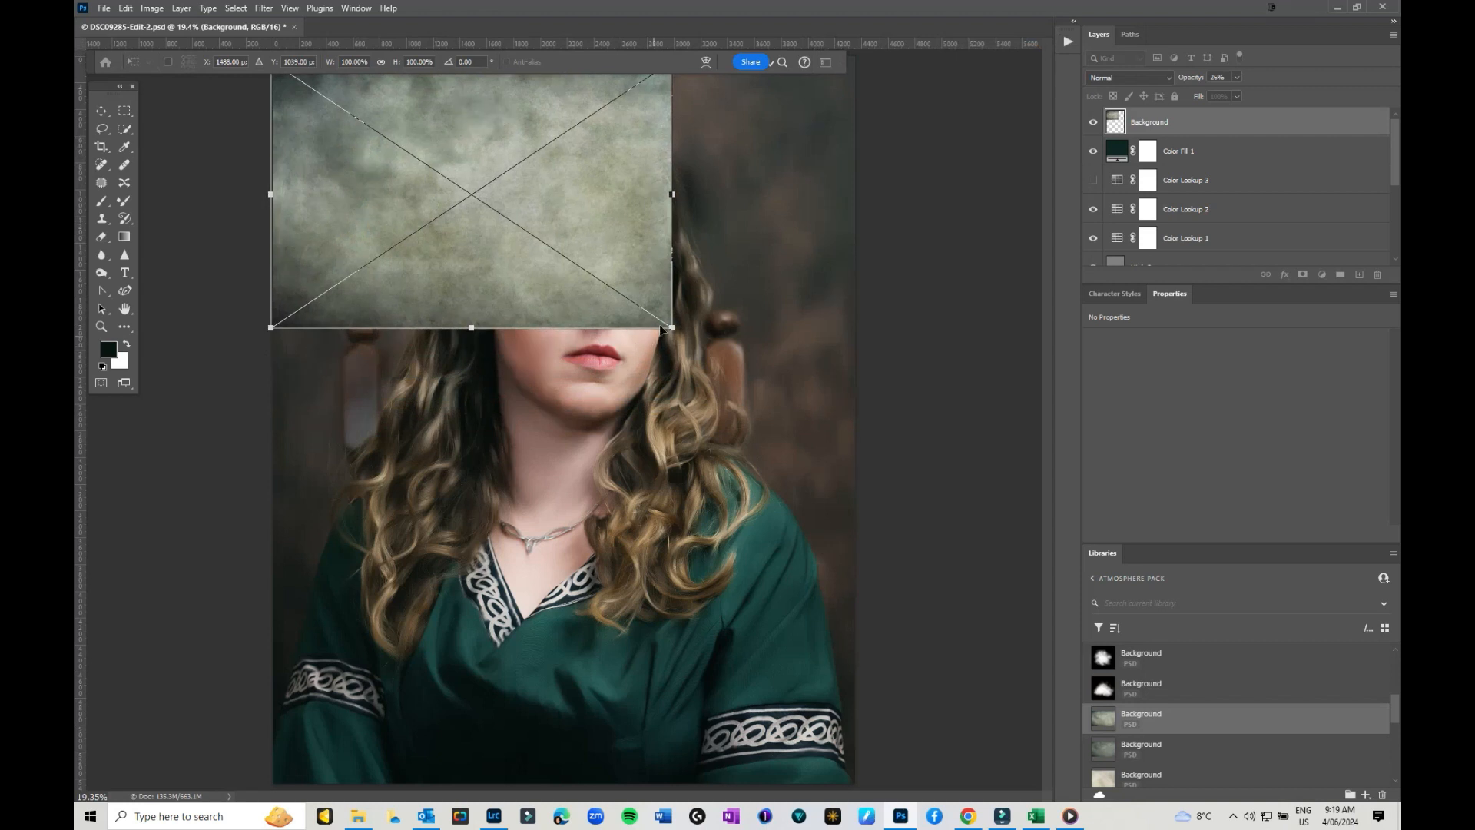
mouse_move(662, 330)
mouse_down()
mouse_move(814, 621)
mouse_move(853, 785)
mouse_up()
click(682, 269)
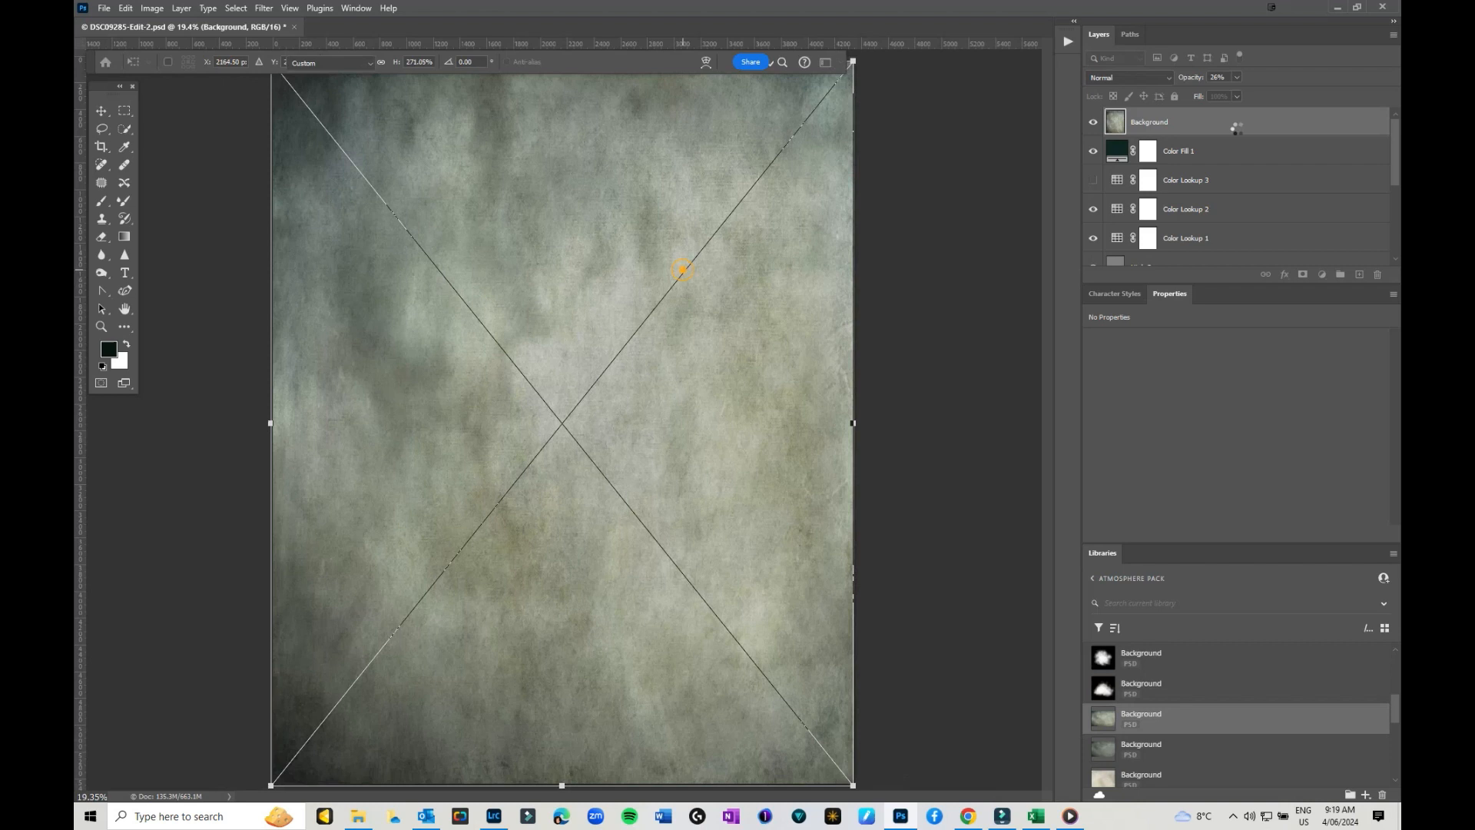
- Blend the texture layer in Soft Light mode and remove its colour with a Hue/Saturation saturation of -100
click(1128, 78)
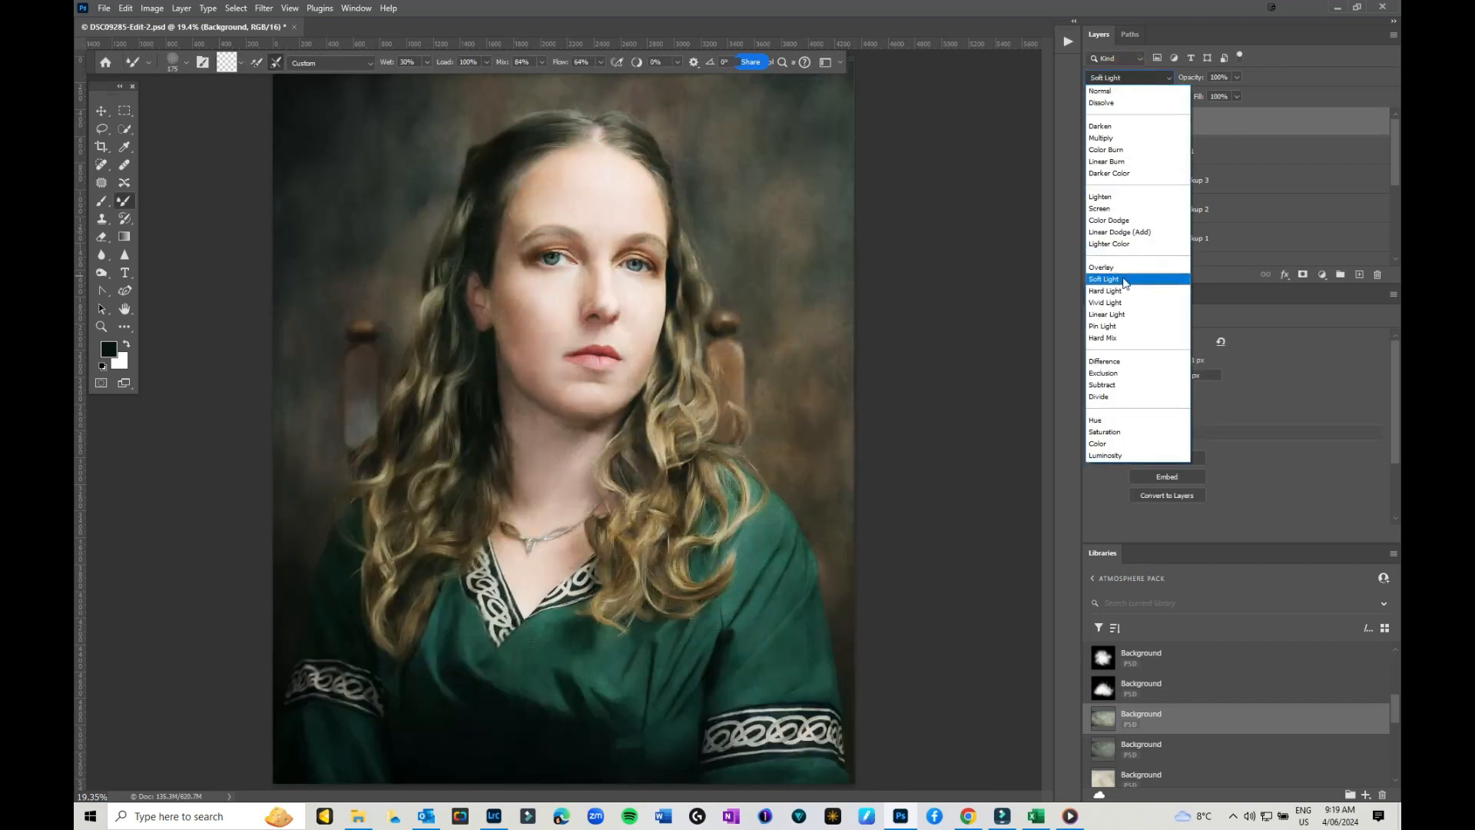
click(1124, 280)
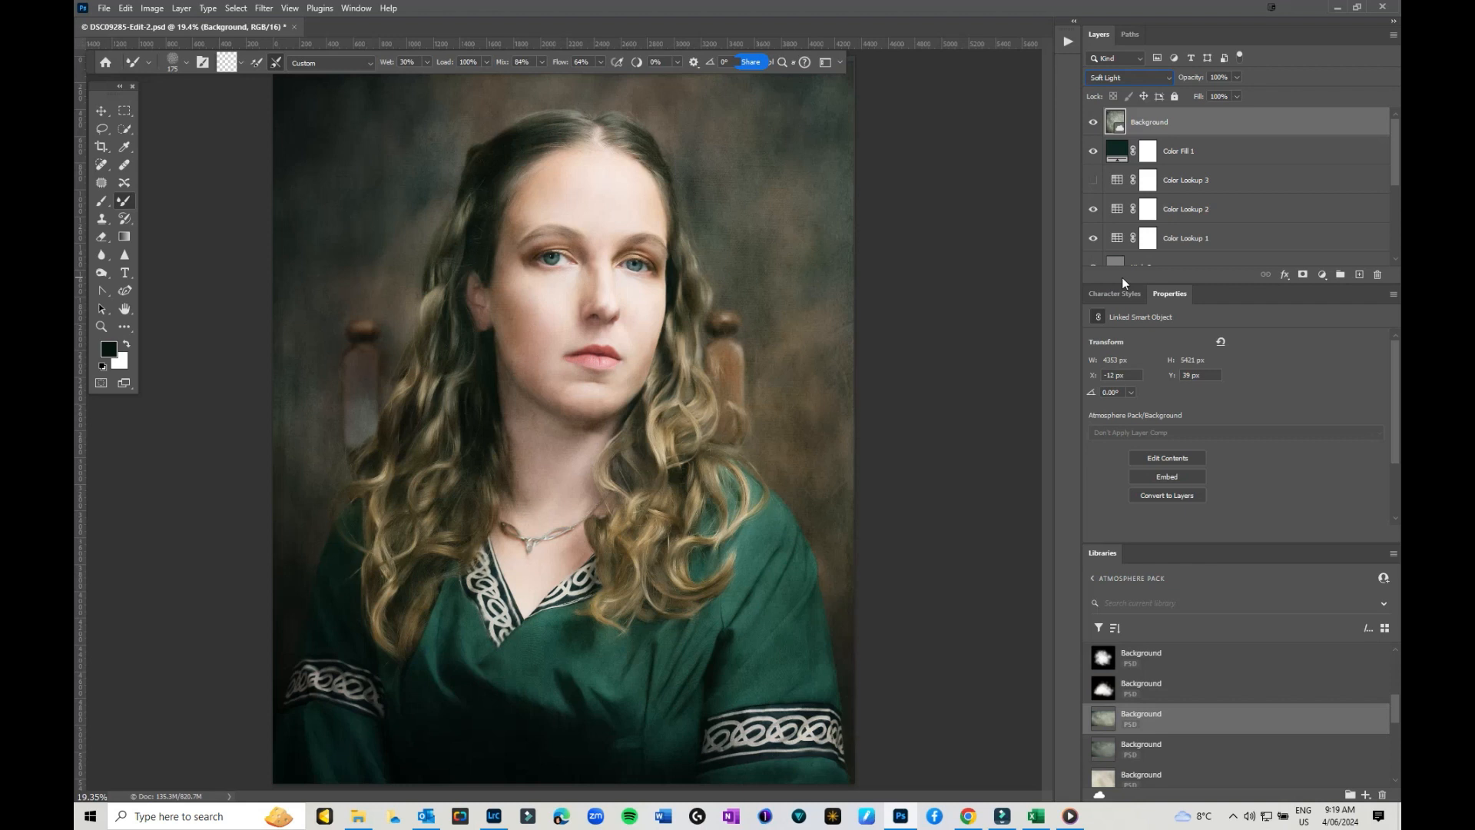
key(ctrl+u)
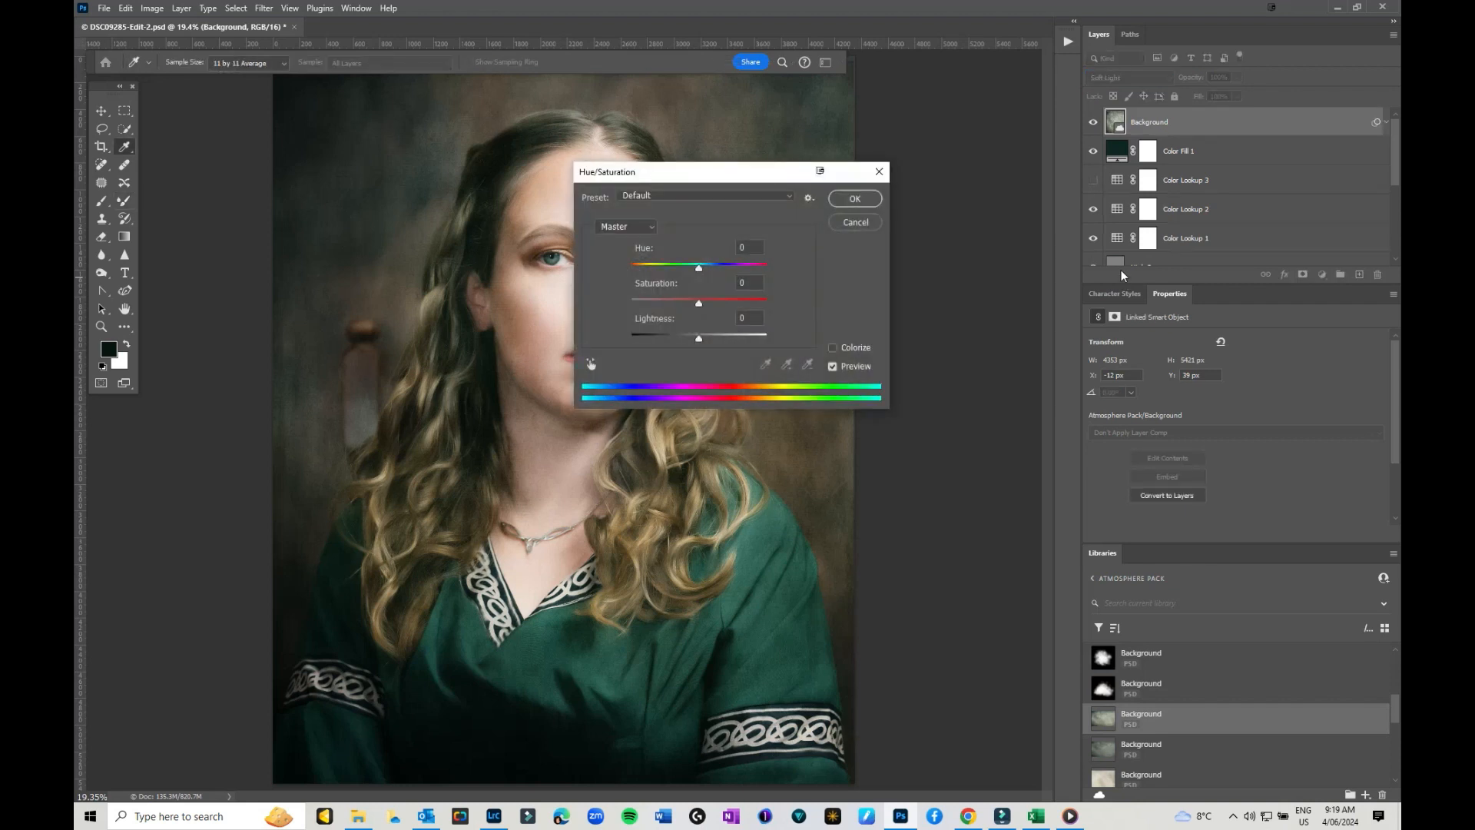
drag(698, 306, 697, 302)
drag(604, 304, 574, 298)
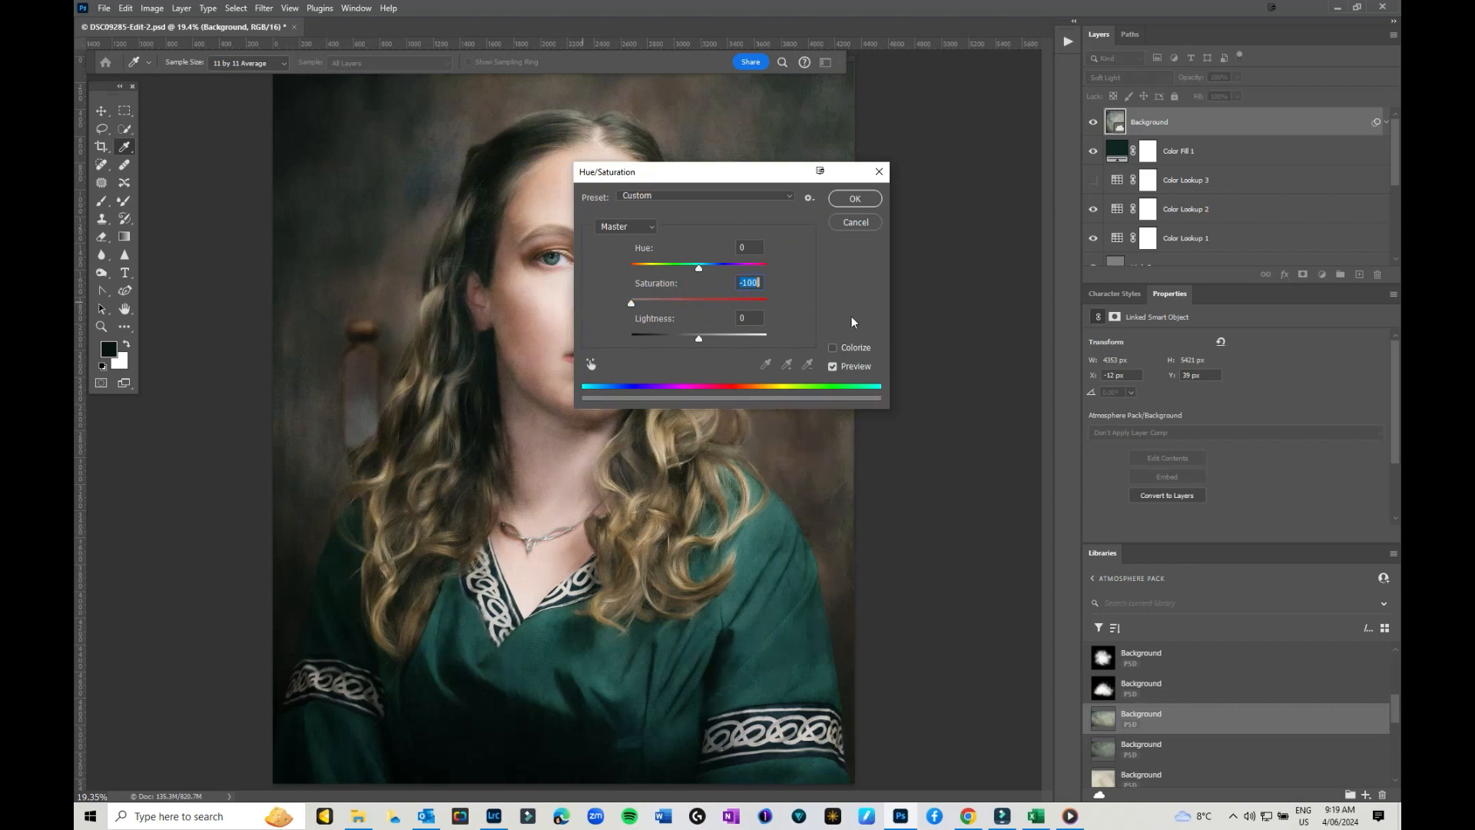
click(853, 199)
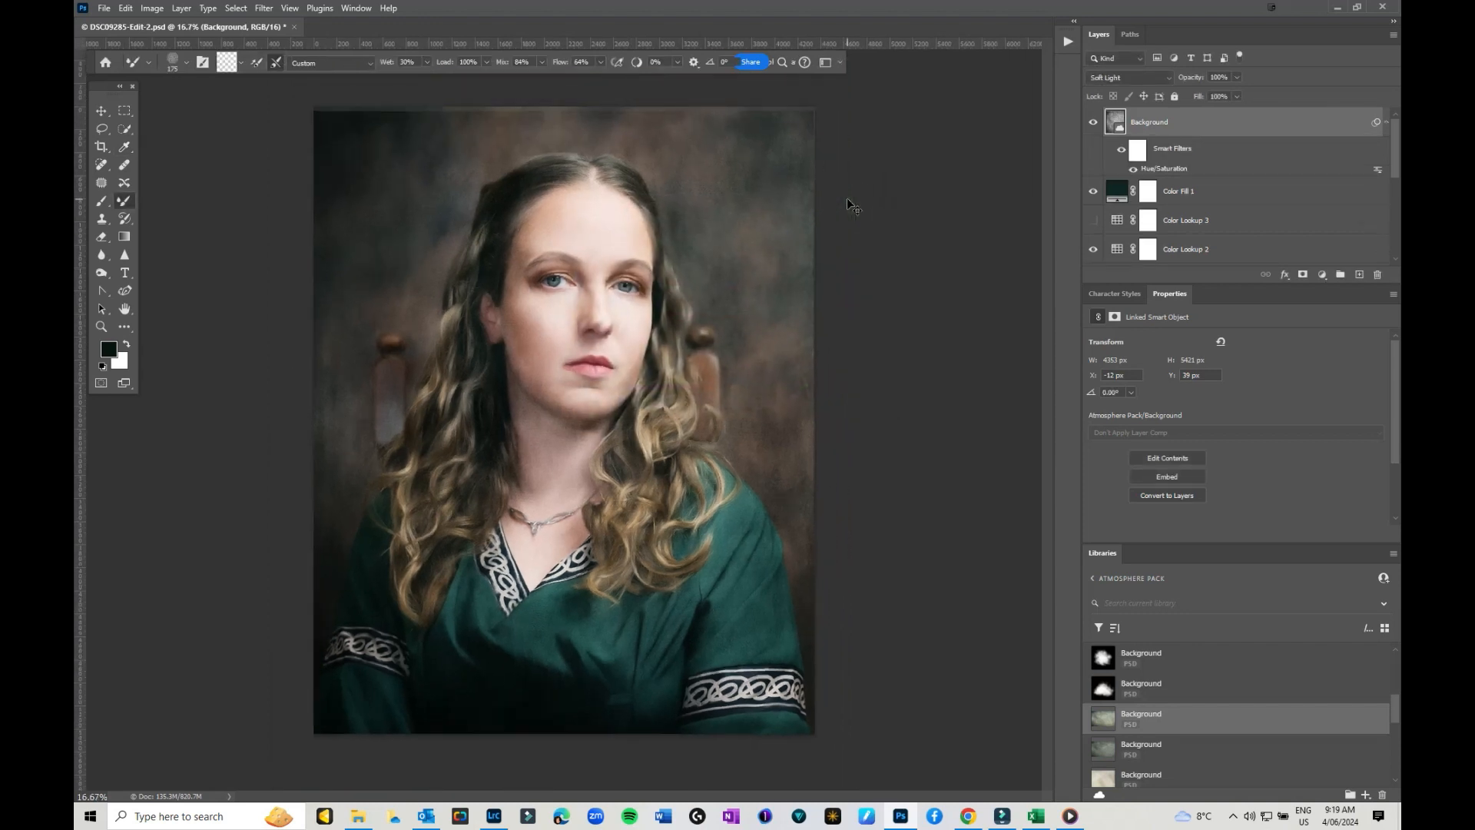
- Inspect the texture on the face and neck up close, and lower the texture layer's opacity to 76%
key(ctrl+plus)
key(ctrl+plus)
key(ctrl+plus)
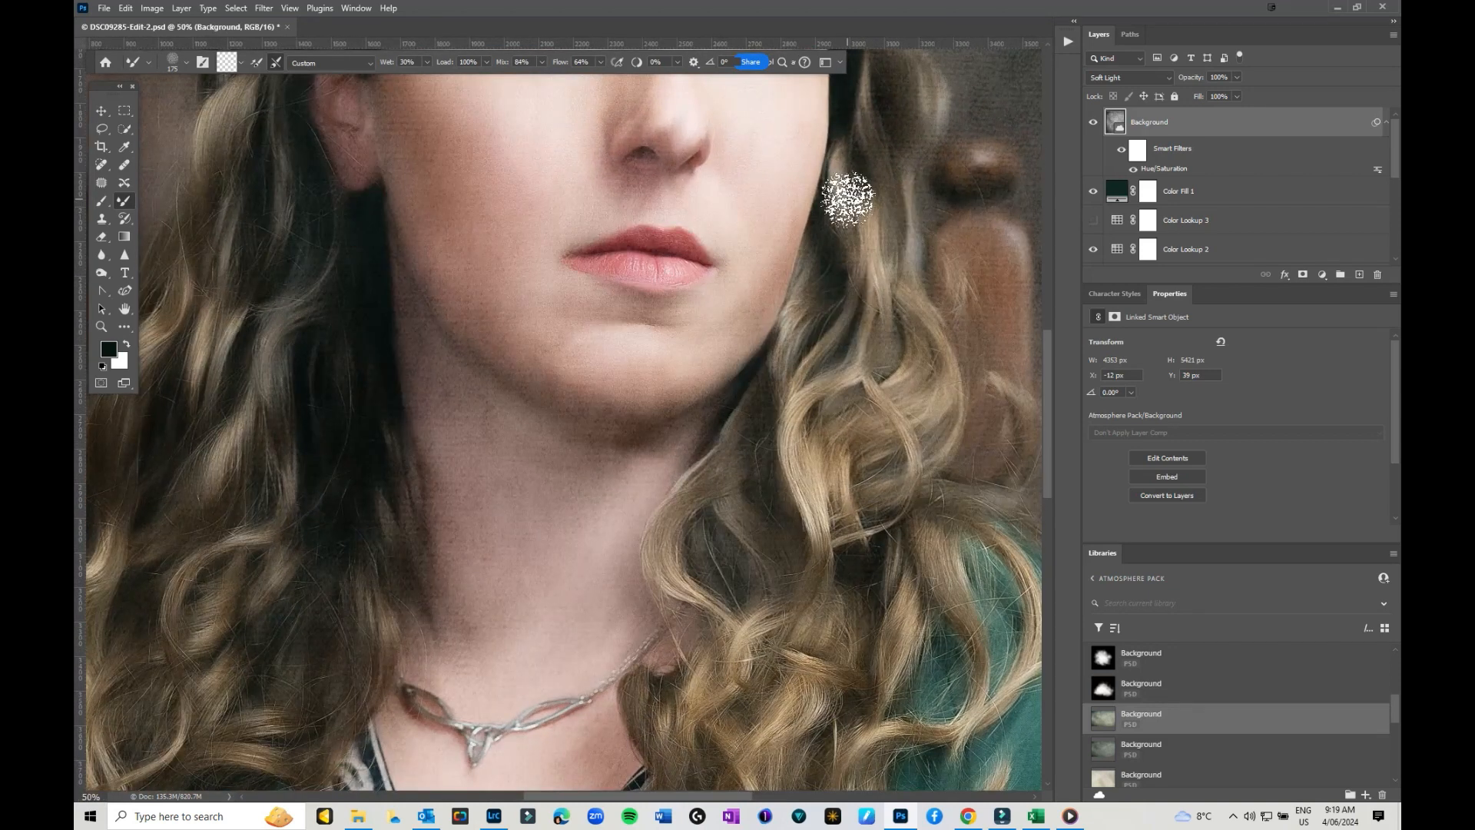
click(1235, 77)
drag(1234, 94, 1223, 95)
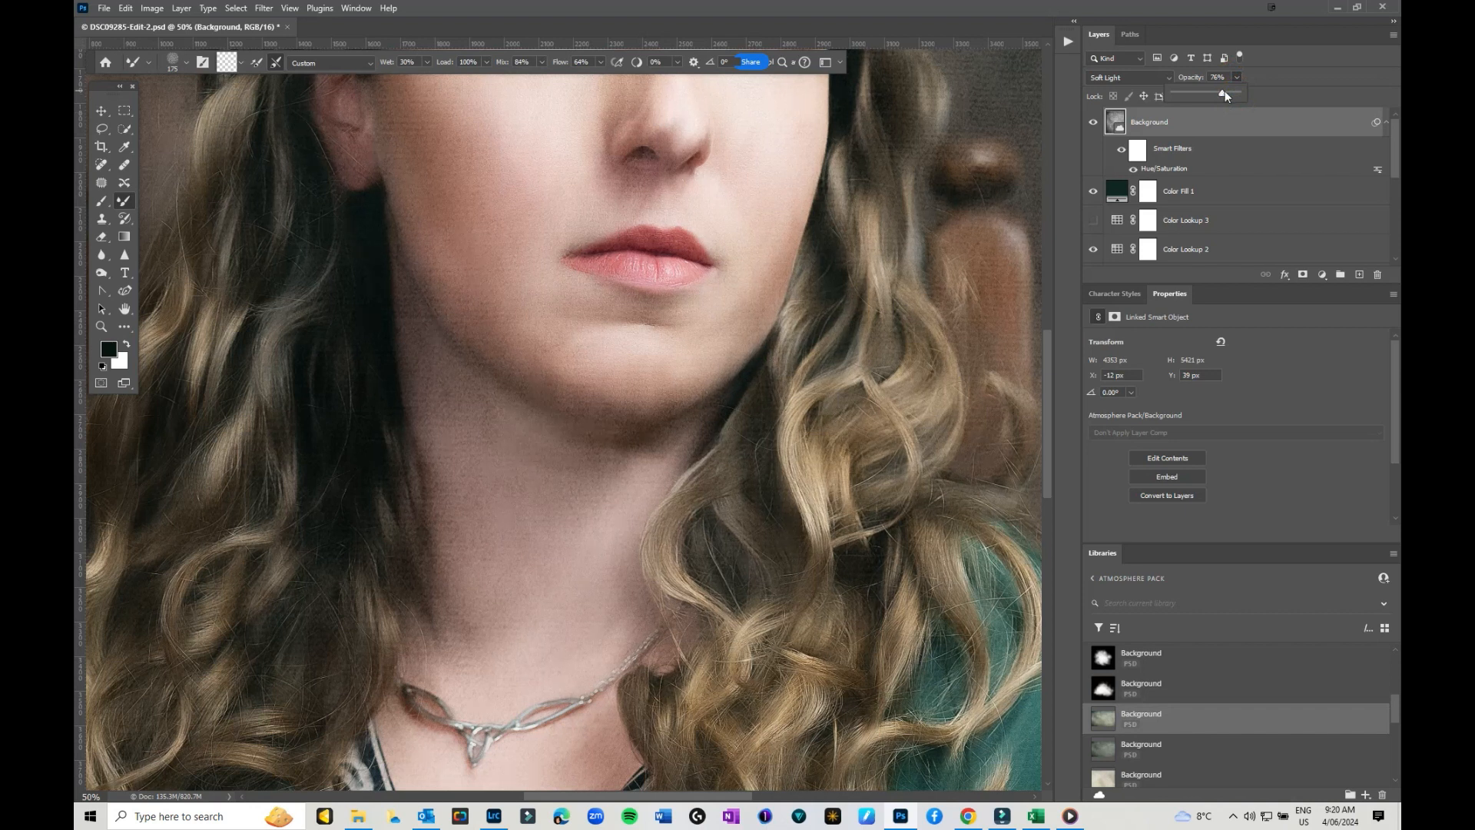
click(1219, 127)
- Compare the finished painting with the original photo by isolating the bottom Background layer and restoring all the others
key(ctrl+0)
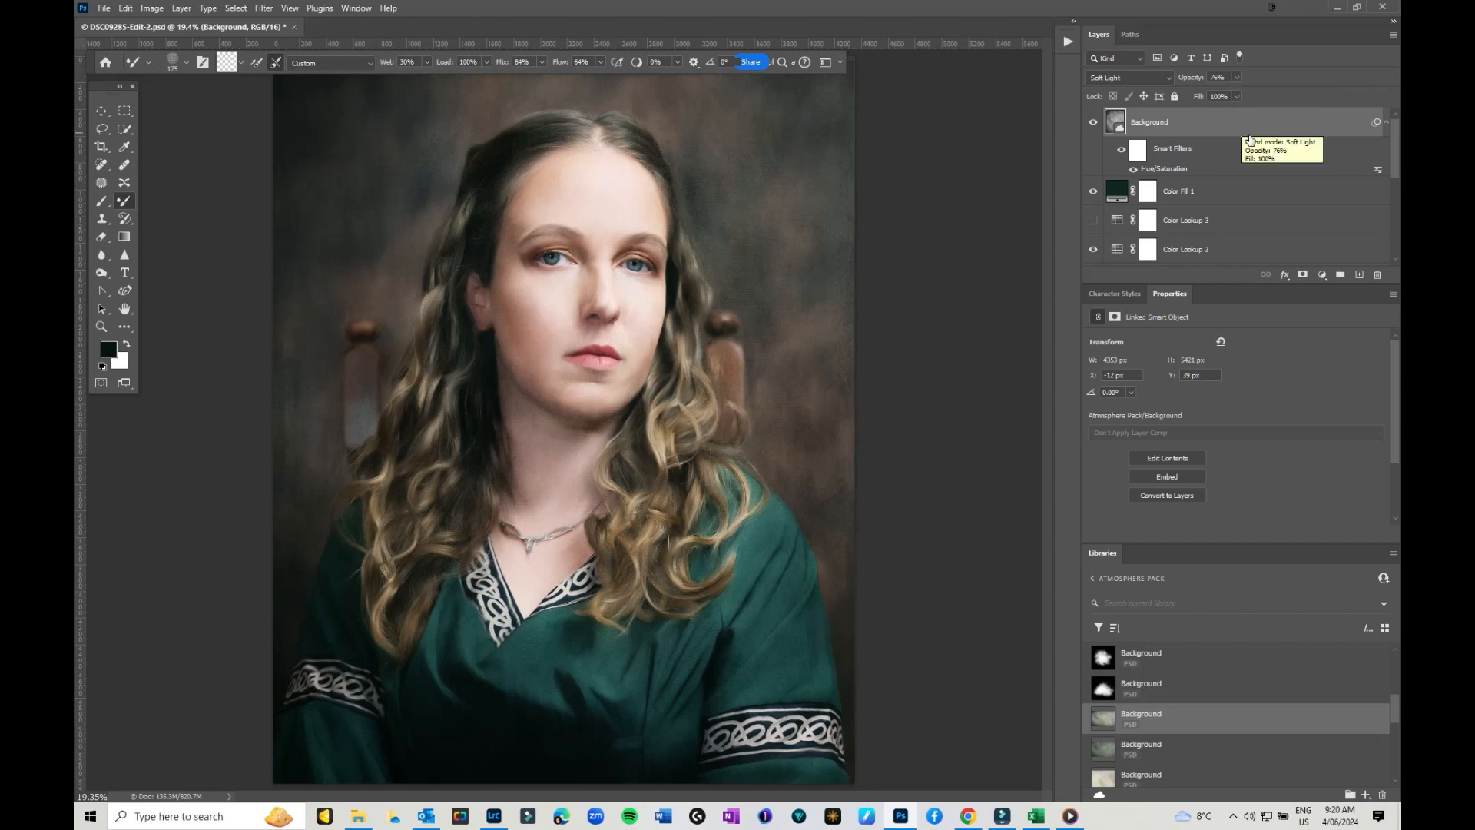
scroll(1235, 138, down, 5)
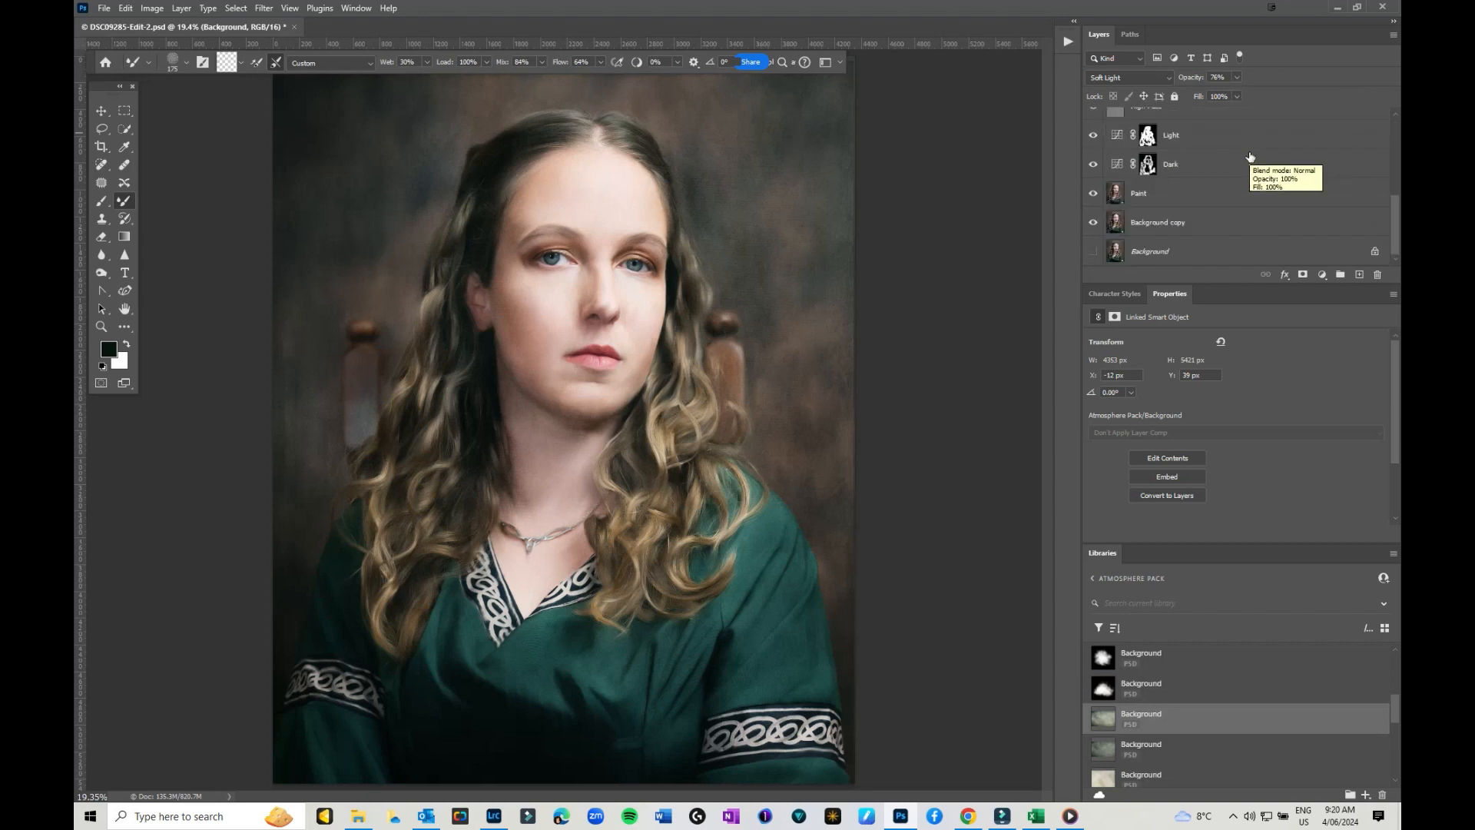
alt+click(1091, 253)
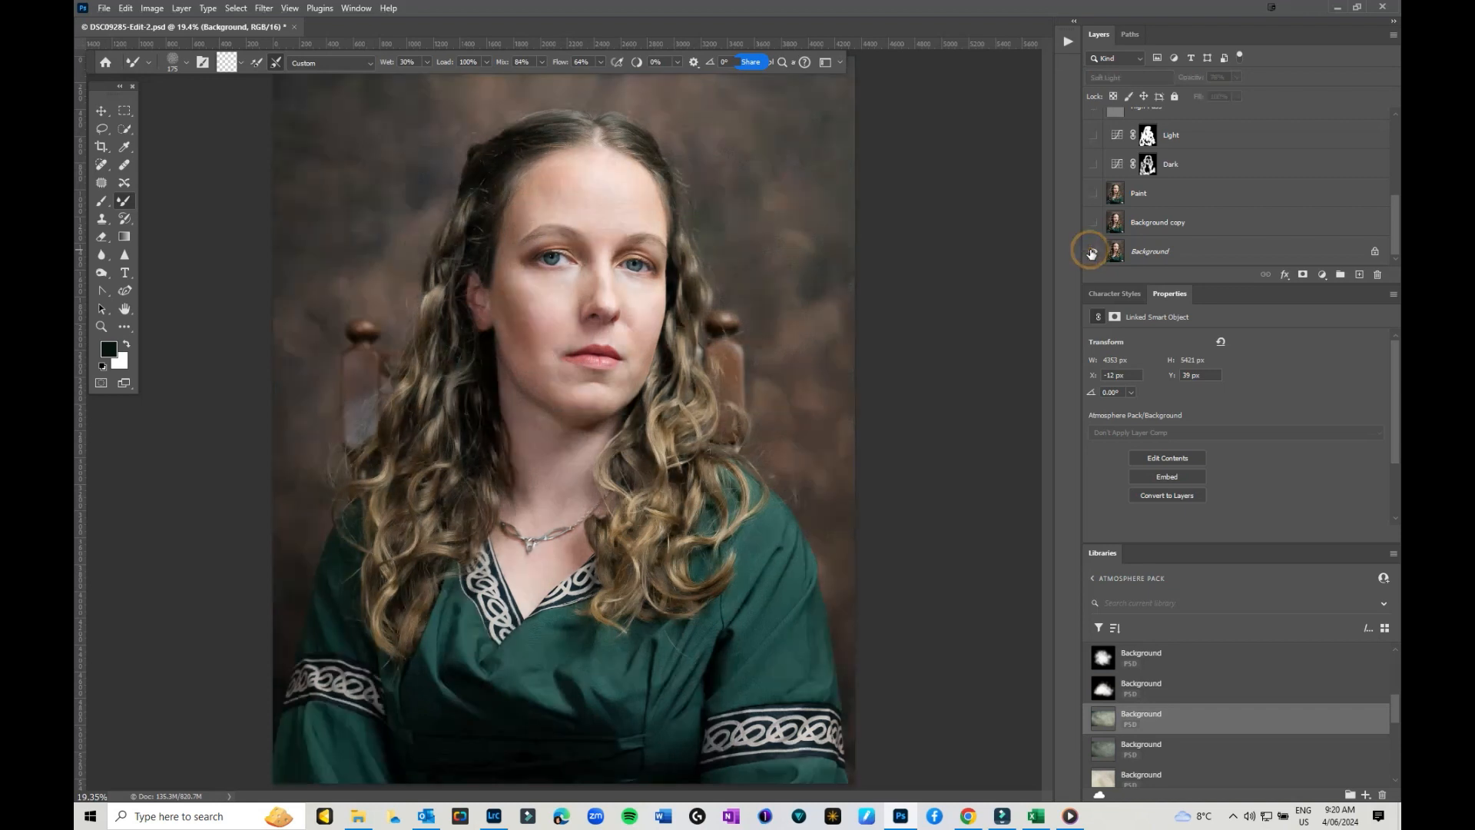
alt+click(1090, 254)
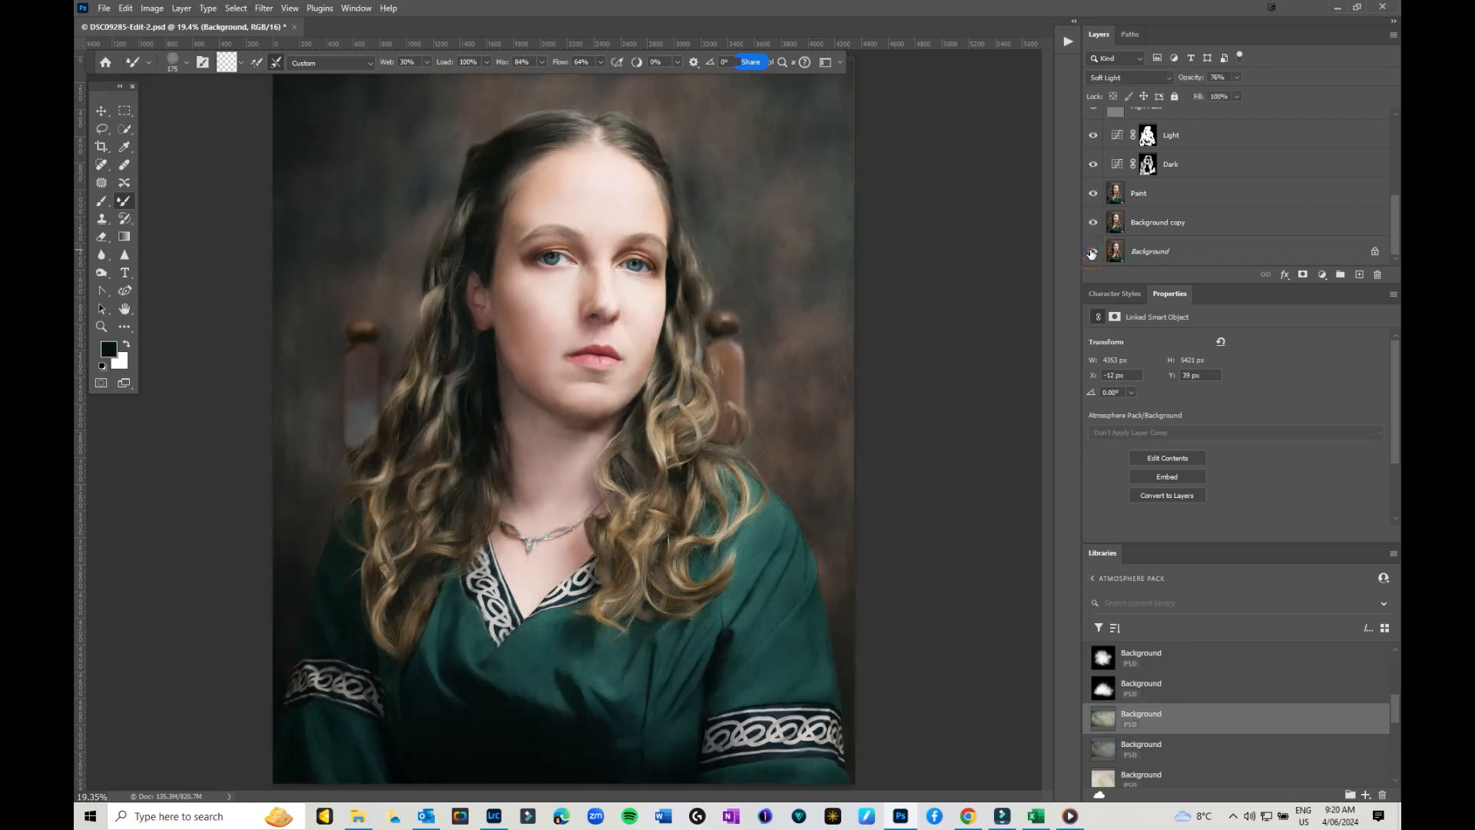